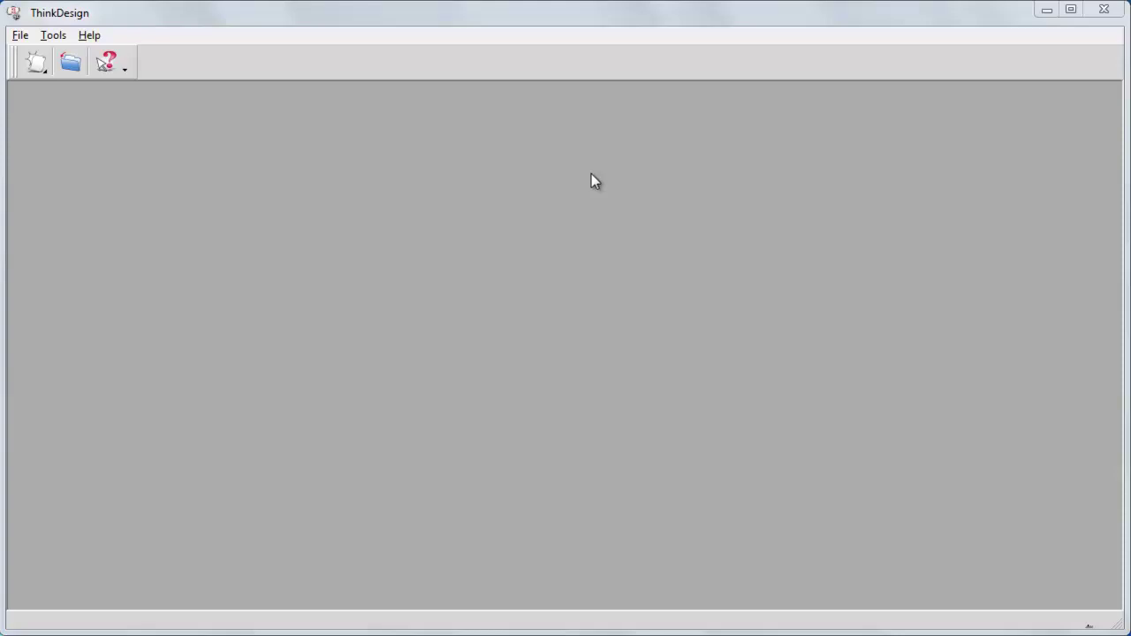
Step: Open the assembly file fino_guide_oltre_N.e3 from the e-learning folder
{"action": "left_click", "coordinate": [70, 64]}
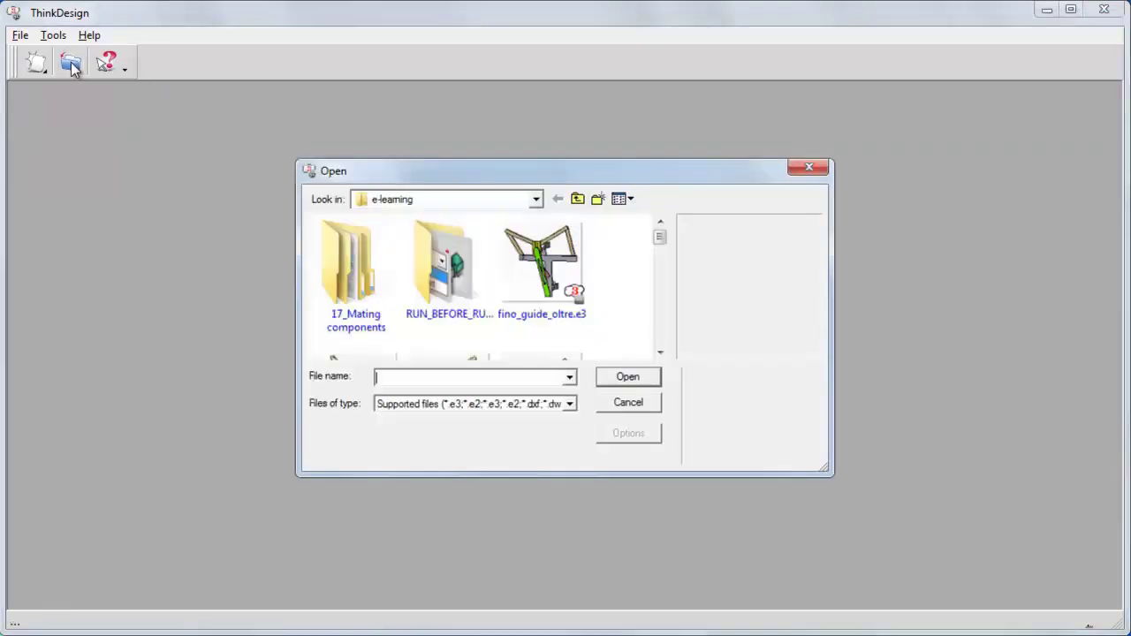
{"action": "type", "text": "fino_guide_oltre_N.e3"}
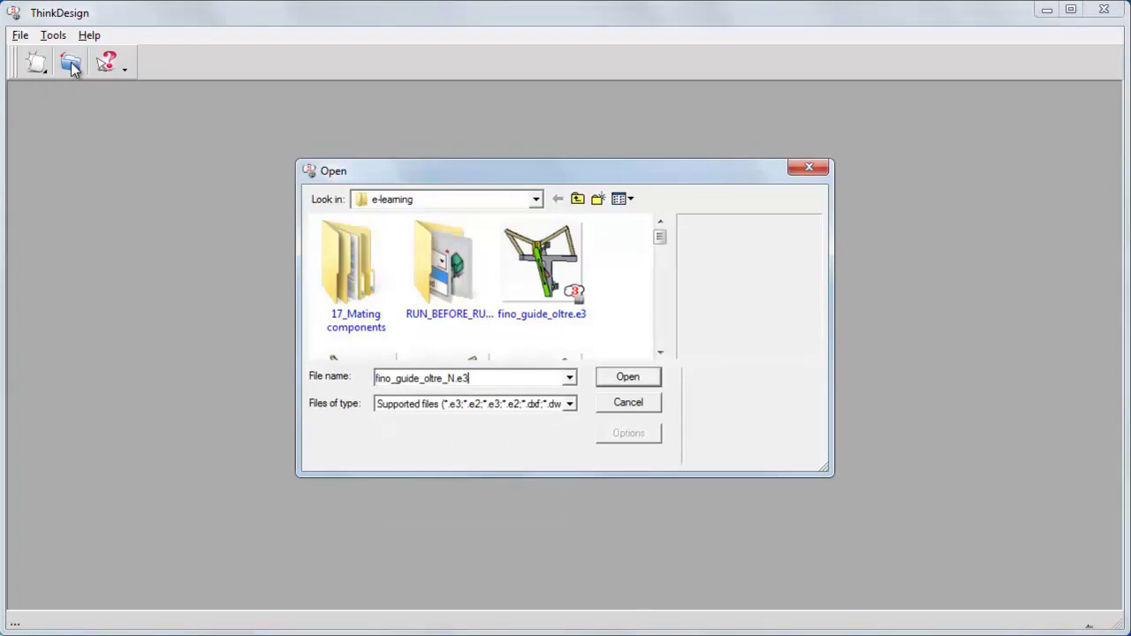
{"action": "left_click", "coordinate": [629, 382]}
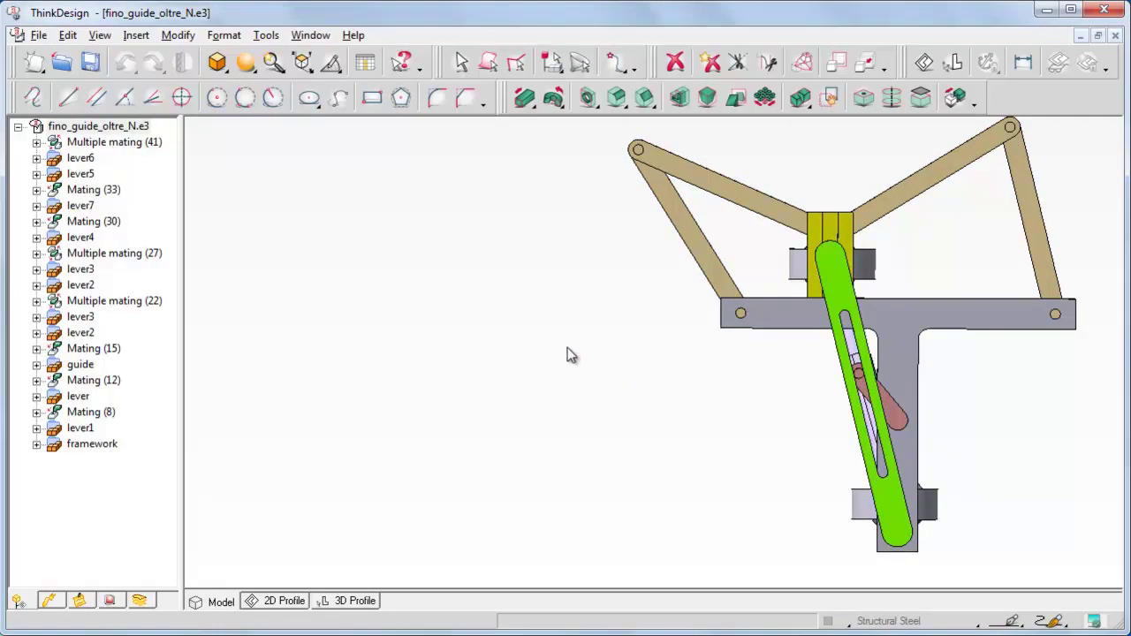
Step: Review the Clipboard/Drag&Drop system options for semiconstrained entities, and rotate lever1 to move the connected mechanism
{"action": "left_click", "coordinate": [266, 35]}
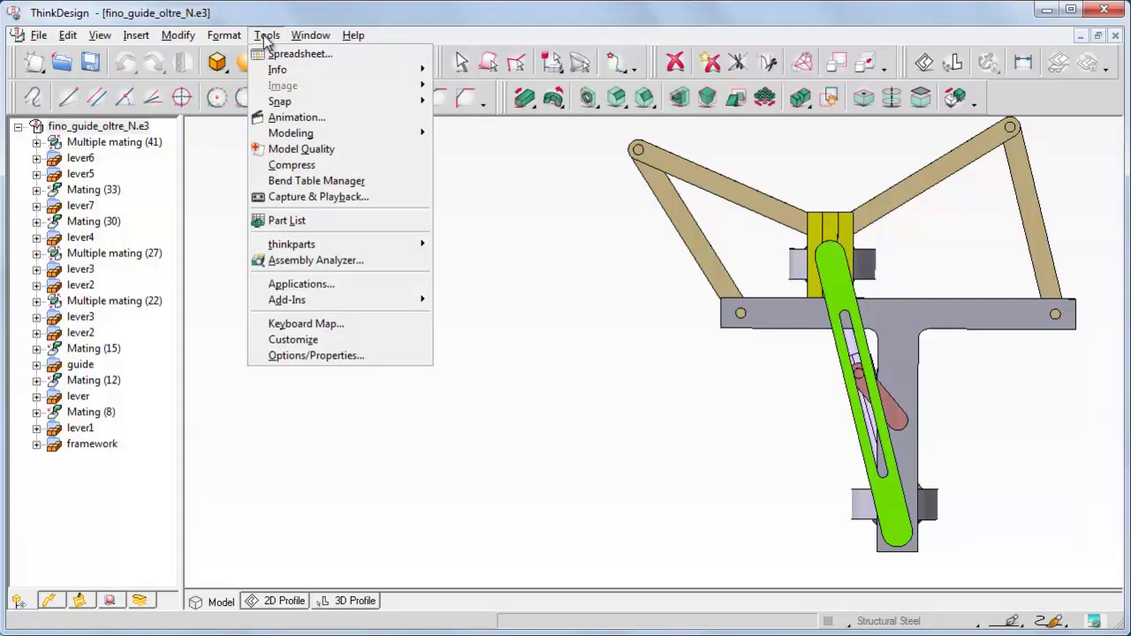
{"action": "left_click", "coordinate": [313, 355]}
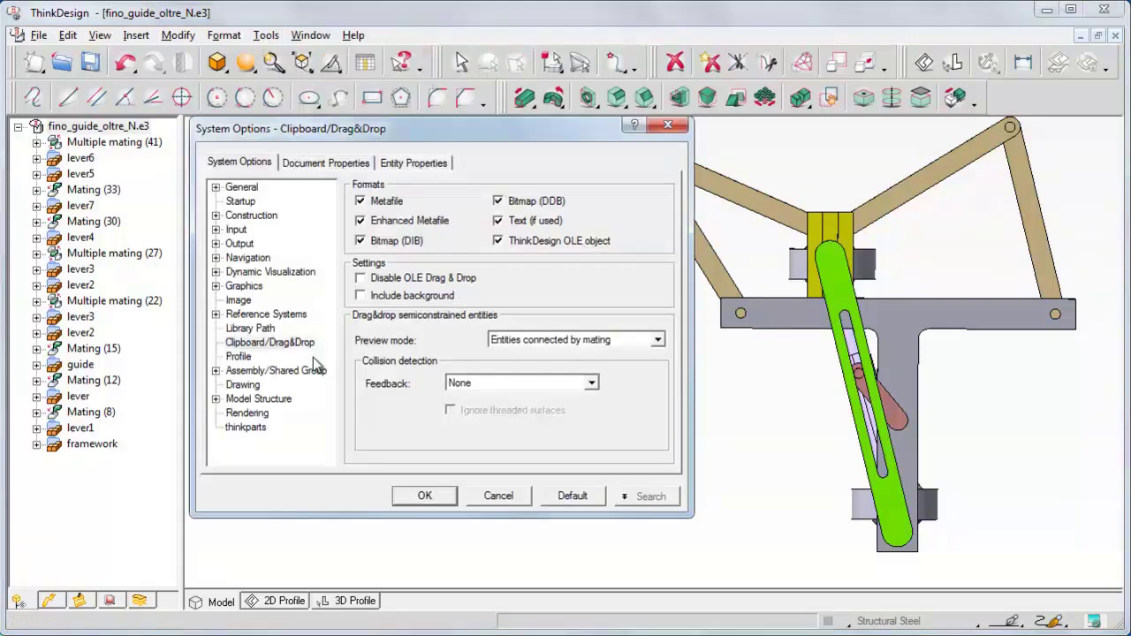
{"action": "left_click", "coordinate": [243, 164]}
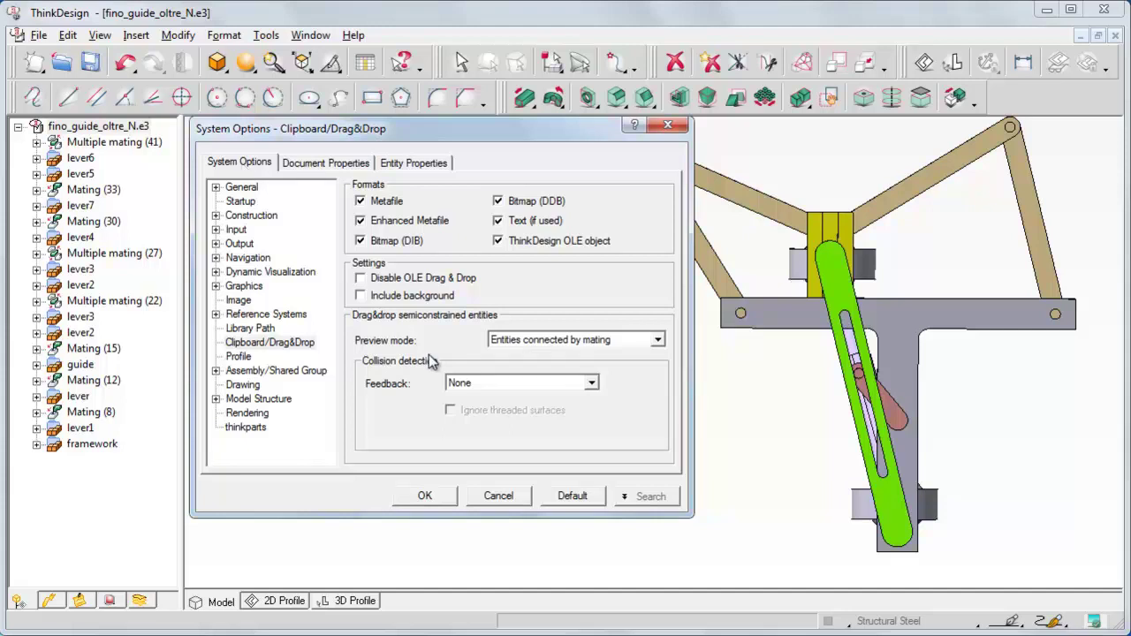
{"action": "left_click", "coordinate": [668, 126]}
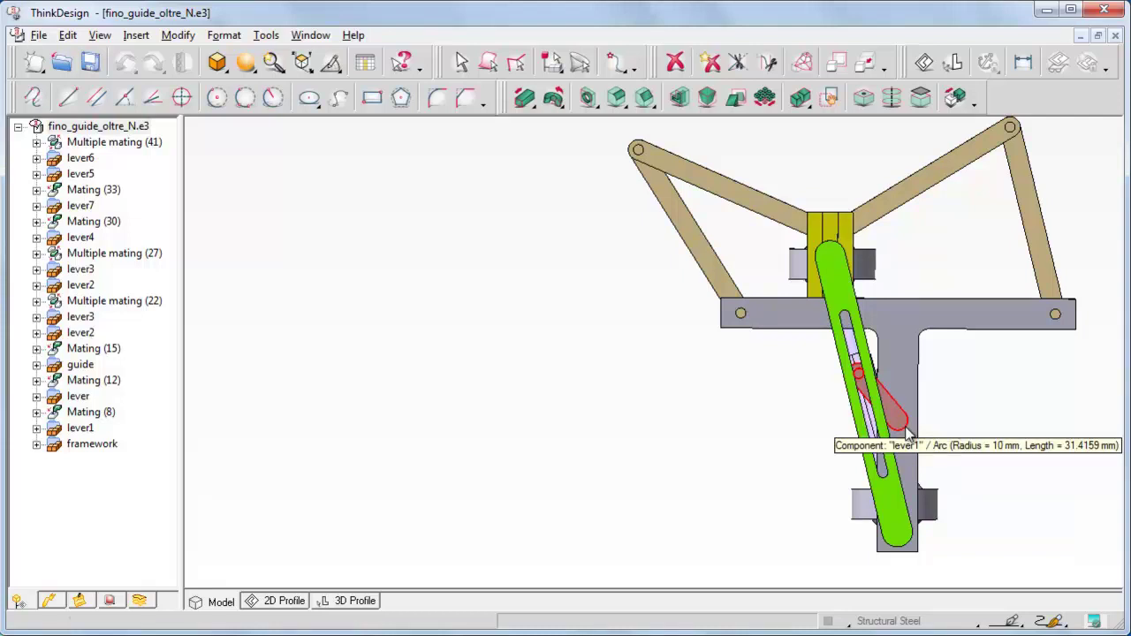
{"action": "mouse_move", "coordinate": [907, 433]}
{"action": "left_mouse_down"}
{"action": "mouse_move", "coordinate": [903, 338]}
{"action": "mouse_move", "coordinate": [894, 459]}
{"action": "mouse_move", "coordinate": [867, 414]}
{"action": "mouse_move", "coordinate": [863, 426]}
{"action": "mouse_move", "coordinate": [904, 426]}
{"action": "left_mouse_up"}
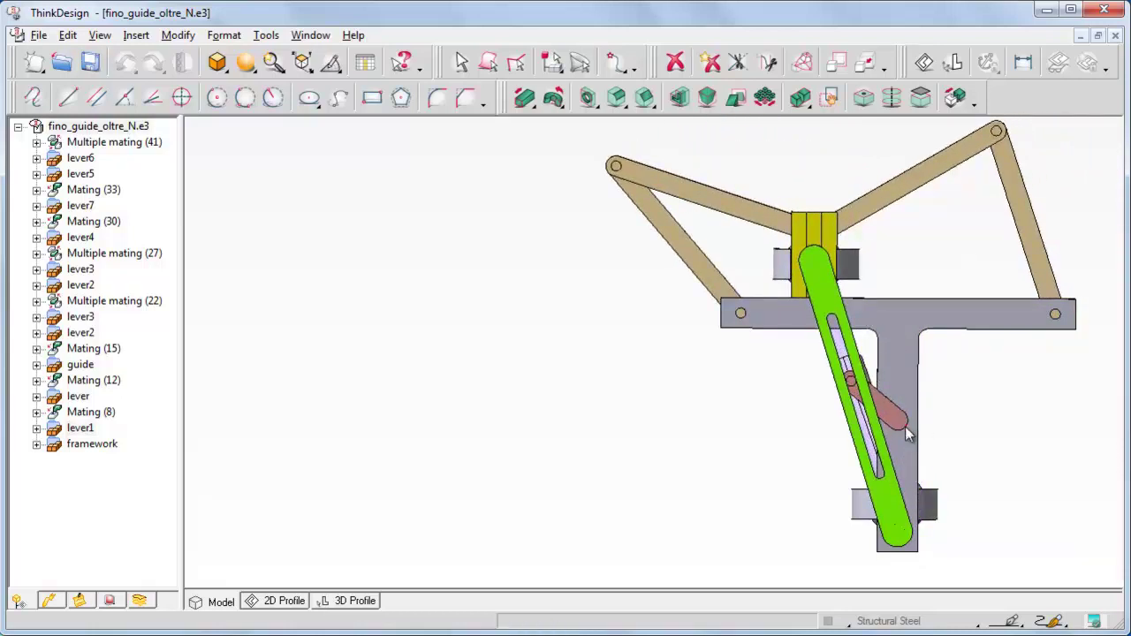
Step: Set the drag-and-drop collision detection feedback to Highlight colliding faces and move lever1 to test it
{"action": "left_click", "coordinate": [267, 36]}
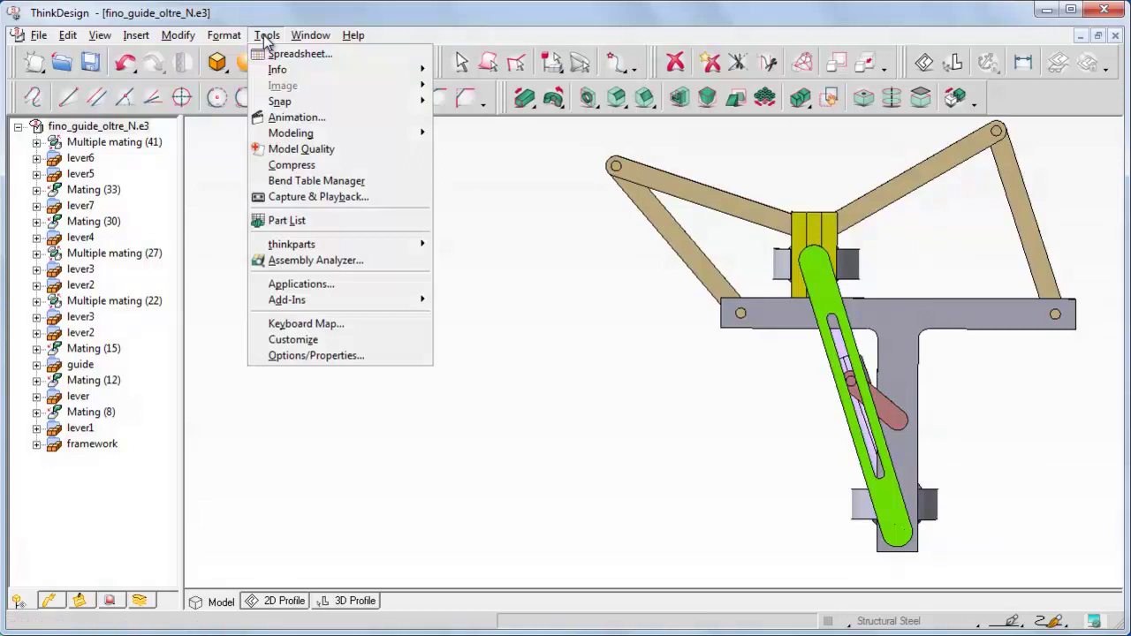
{"action": "left_click", "coordinate": [313, 355]}
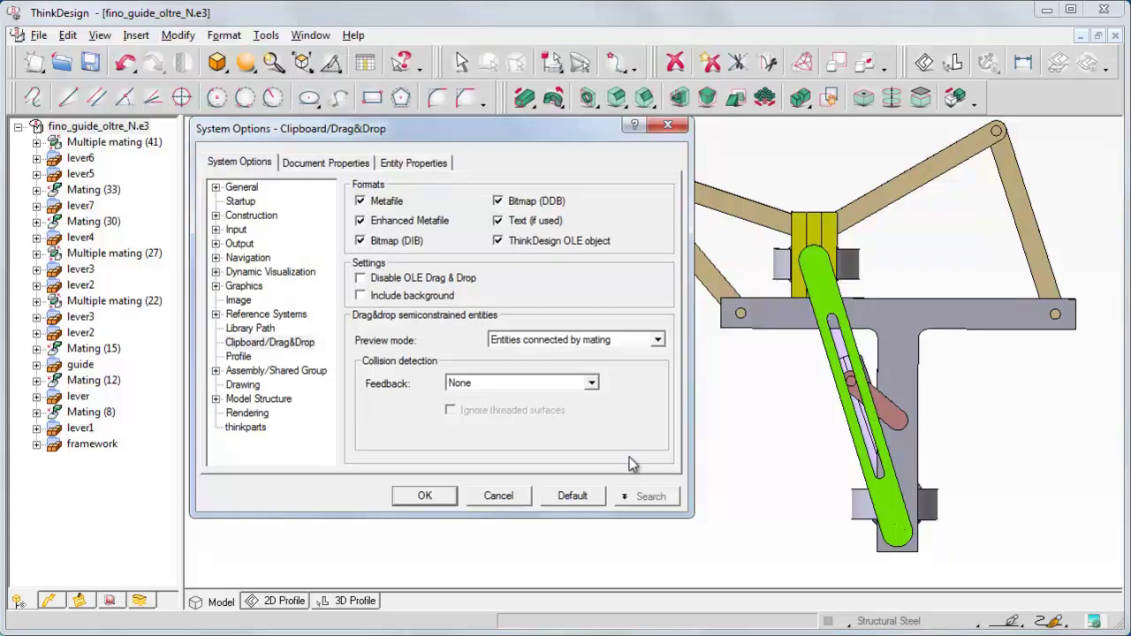
{"action": "left_click", "coordinate": [591, 384]}
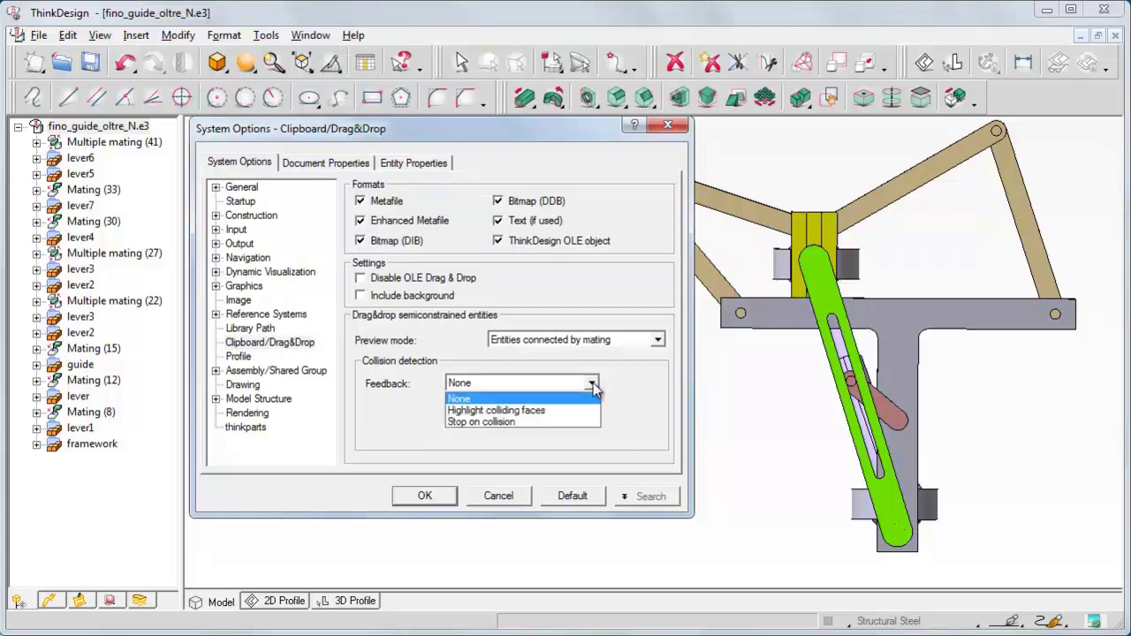
{"action": "left_click", "coordinate": [495, 408]}
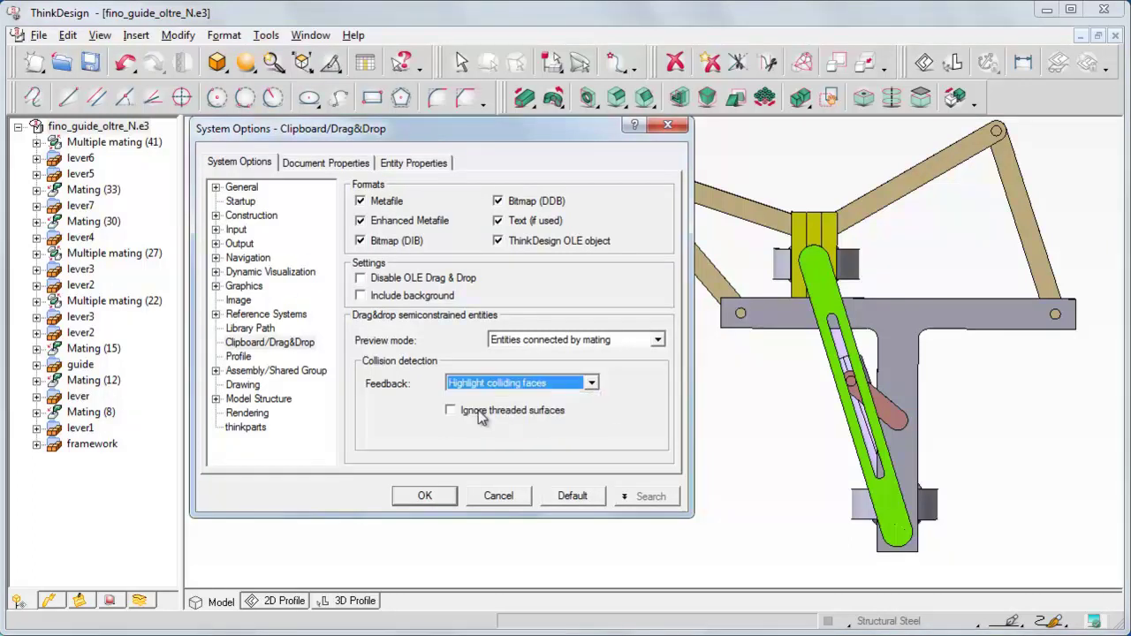
{"action": "left_click", "coordinate": [425, 495]}
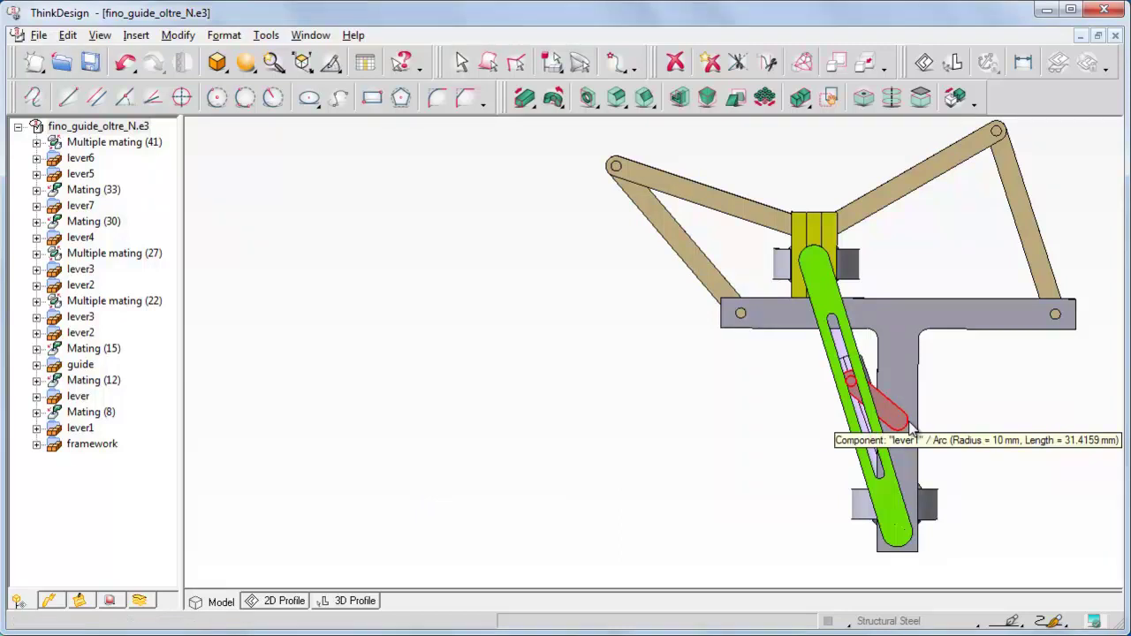
{"action": "mouse_move", "coordinate": [909, 424]}
{"action": "left_mouse_down"}
{"action": "mouse_move", "coordinate": [897, 311]}
{"action": "mouse_move", "coordinate": [742, 409]}
{"action": "mouse_move", "coordinate": [899, 437]}
{"action": "mouse_move", "coordinate": [908, 419]}
{"action": "left_mouse_up"}
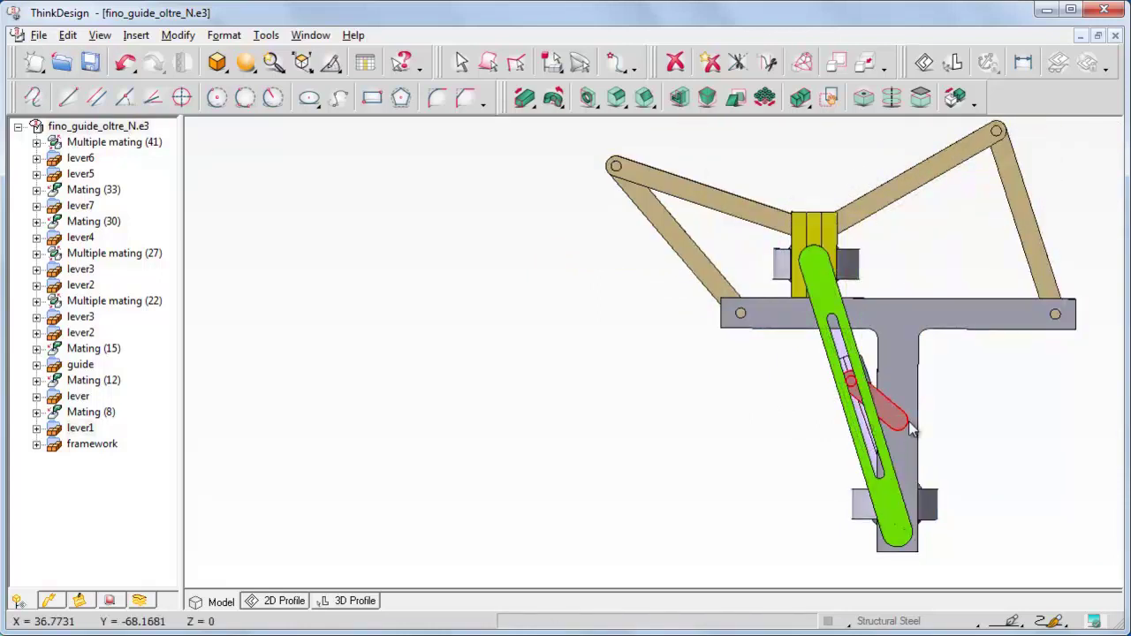
Step: Set the drag-and-drop collision detection feedback to Stop on collision and apply the system options
{"action": "left_click", "coordinate": [266, 37]}
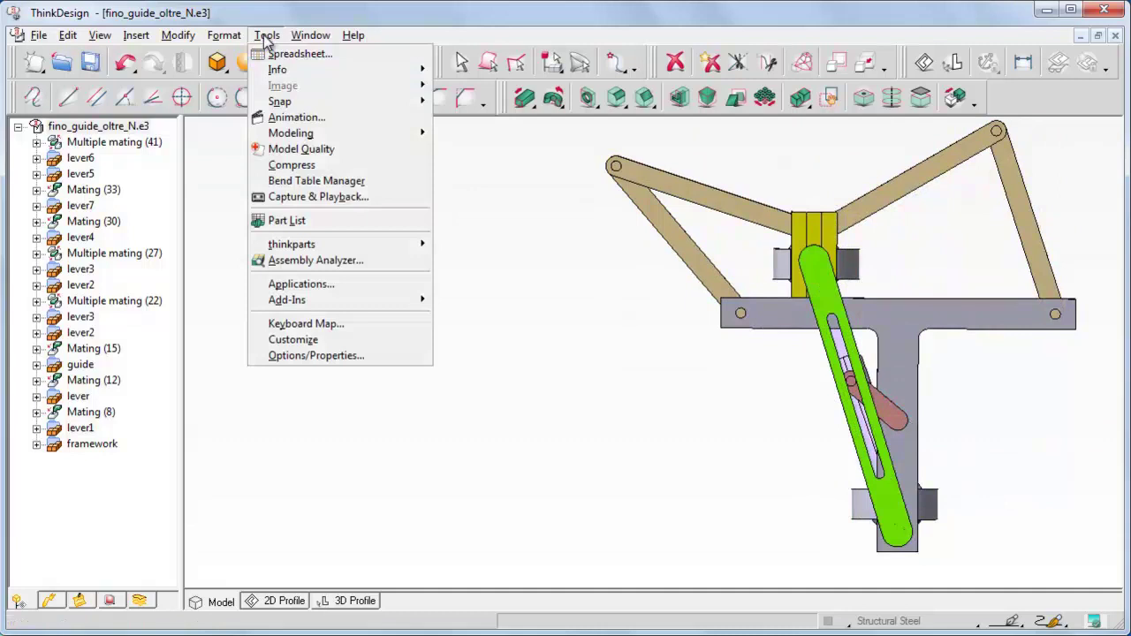
{"action": "left_click", "coordinate": [312, 355]}
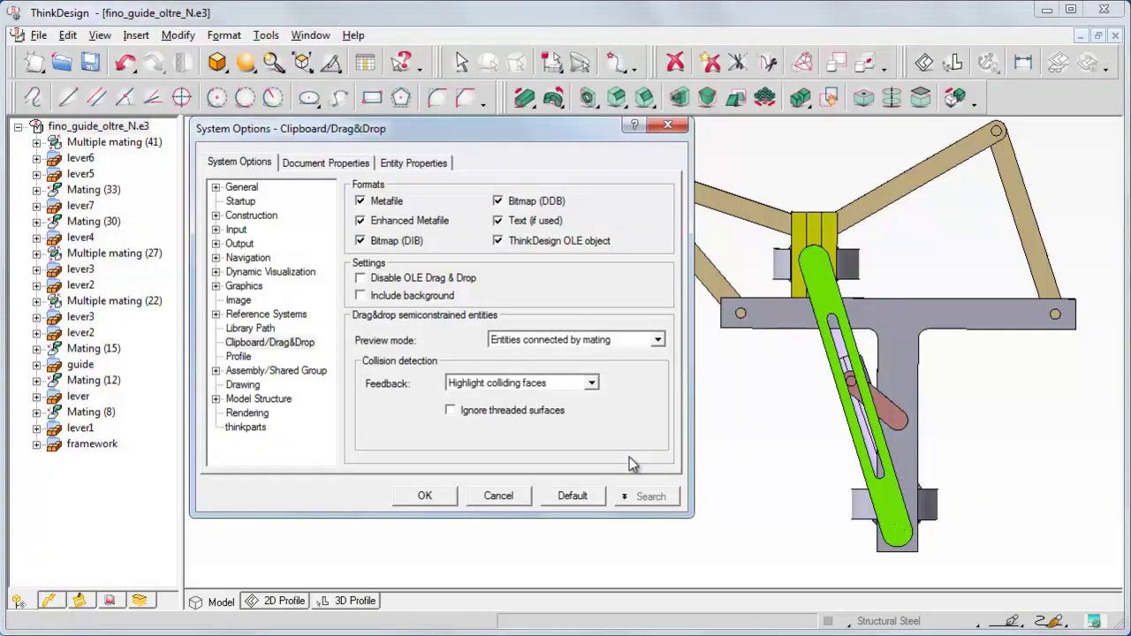
{"action": "left_click", "coordinate": [591, 384]}
{"action": "left_click", "coordinate": [495, 422]}
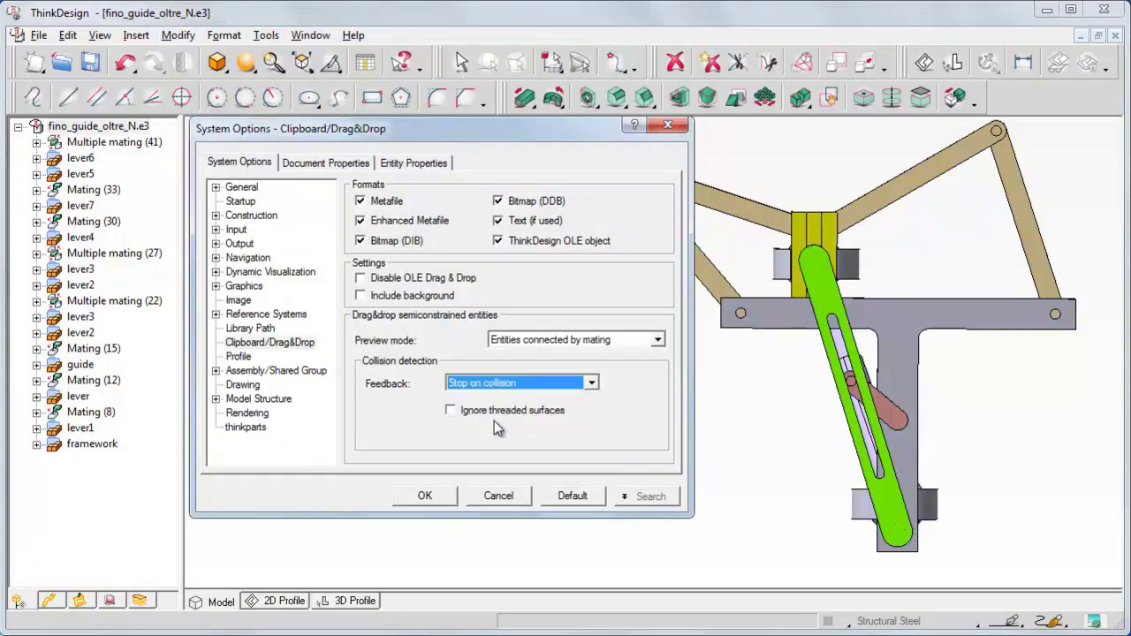
{"action": "left_click", "coordinate": [425, 495]}
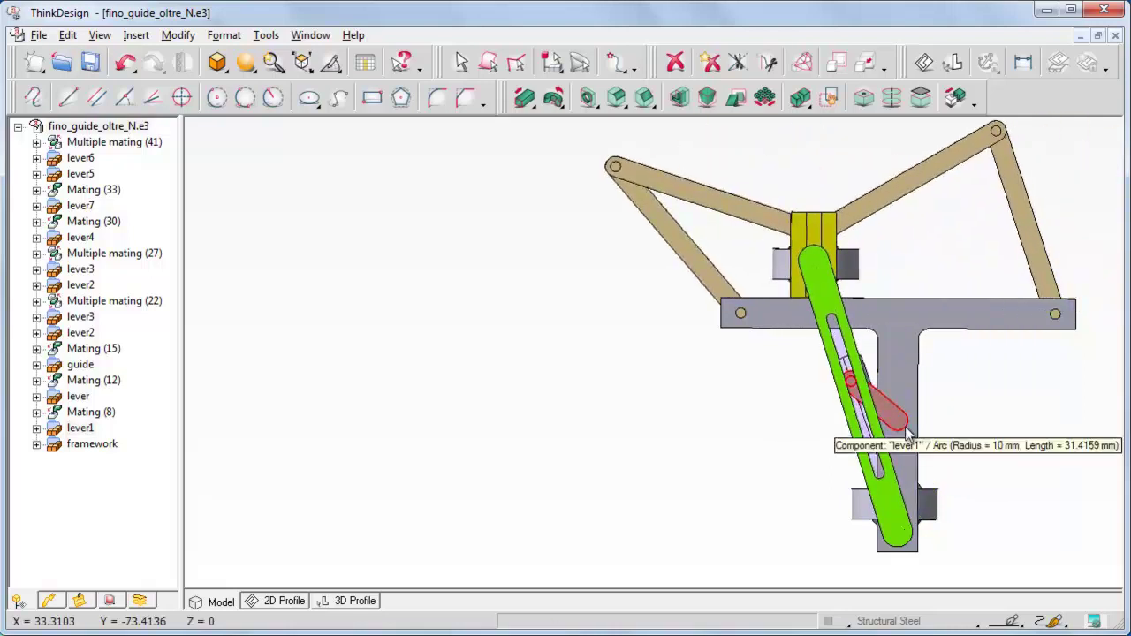
Step: Set the drag-and-drop collision detection feedback to None in the system options
{"action": "left_click", "coordinate": [266, 36]}
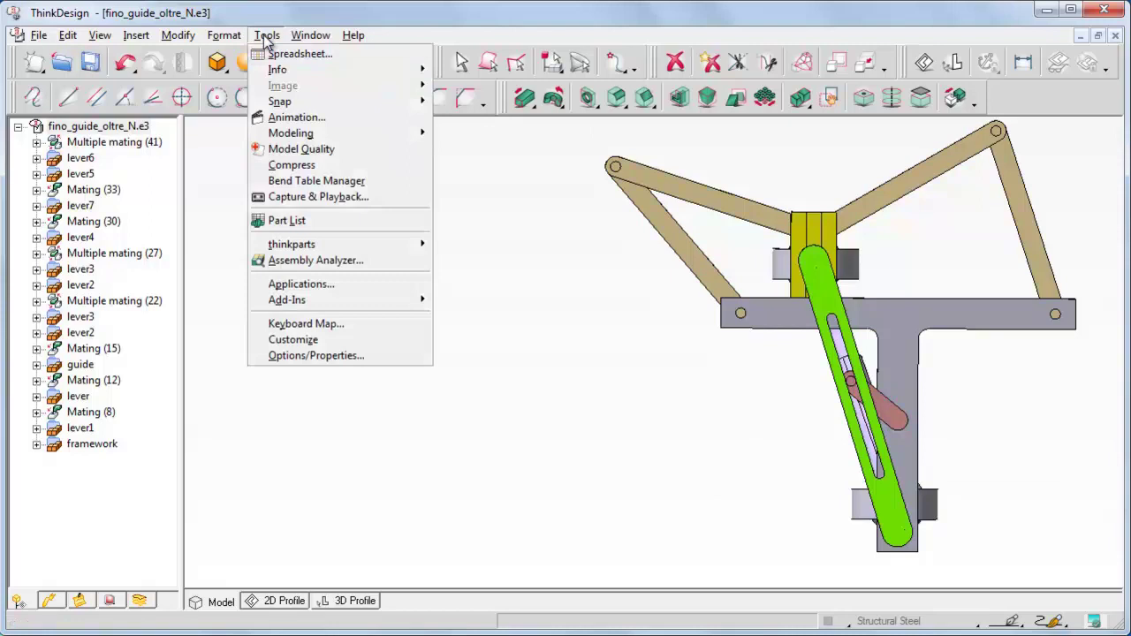
{"action": "left_click", "coordinate": [312, 355]}
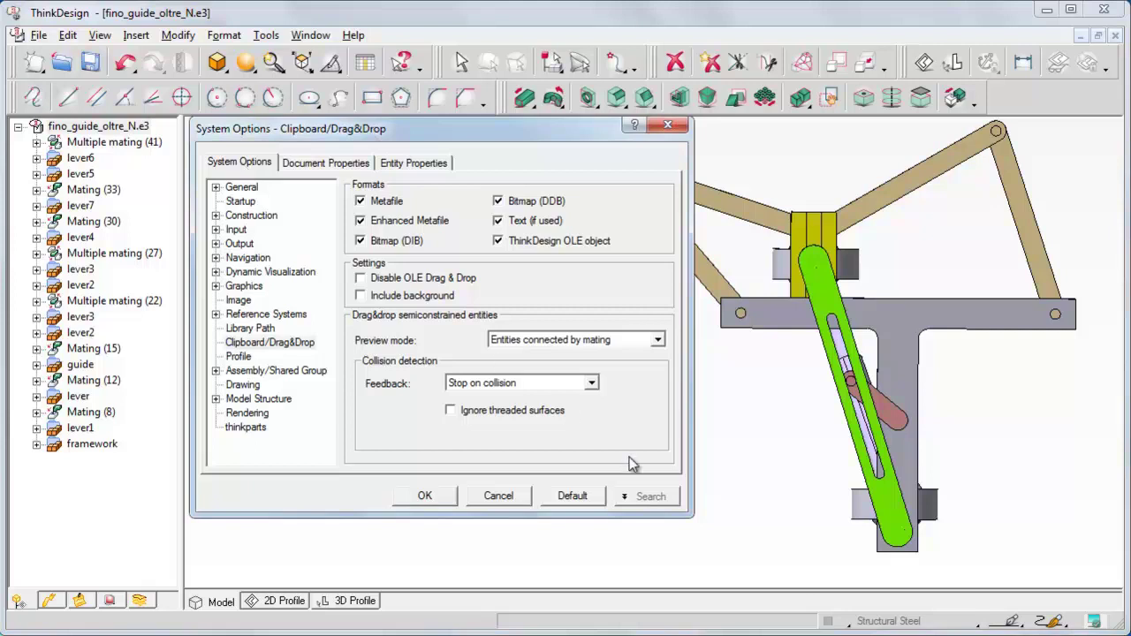
{"action": "left_click", "coordinate": [591, 385]}
{"action": "left_click", "coordinate": [465, 399]}
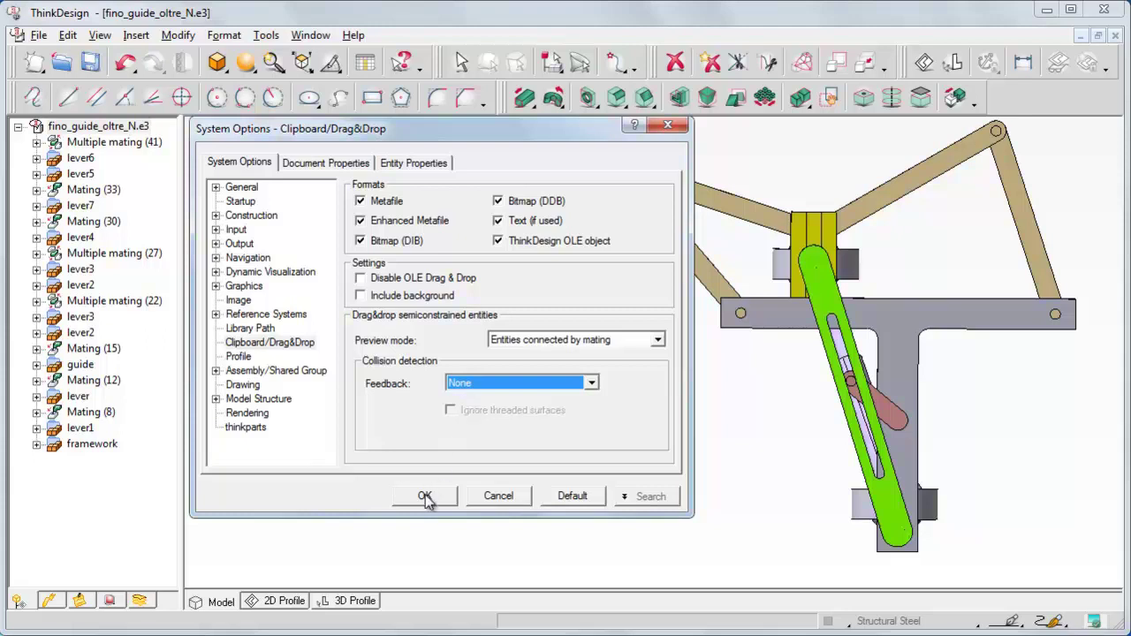
{"action": "left_click", "coordinate": [425, 496]}
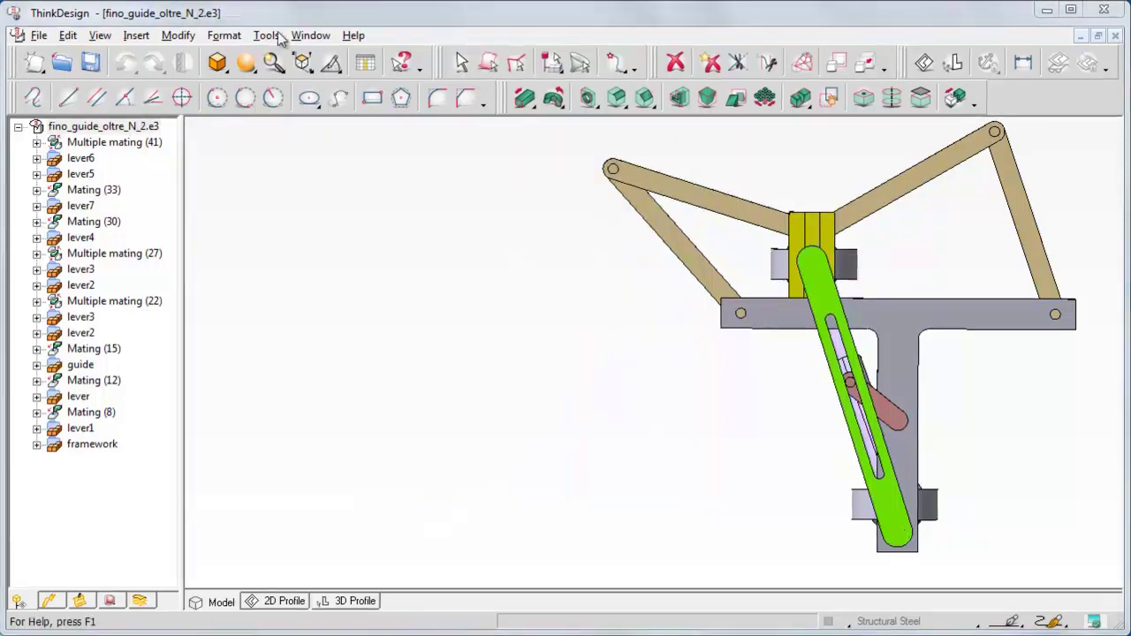
{"action": "left_click", "coordinate": [266, 36]}
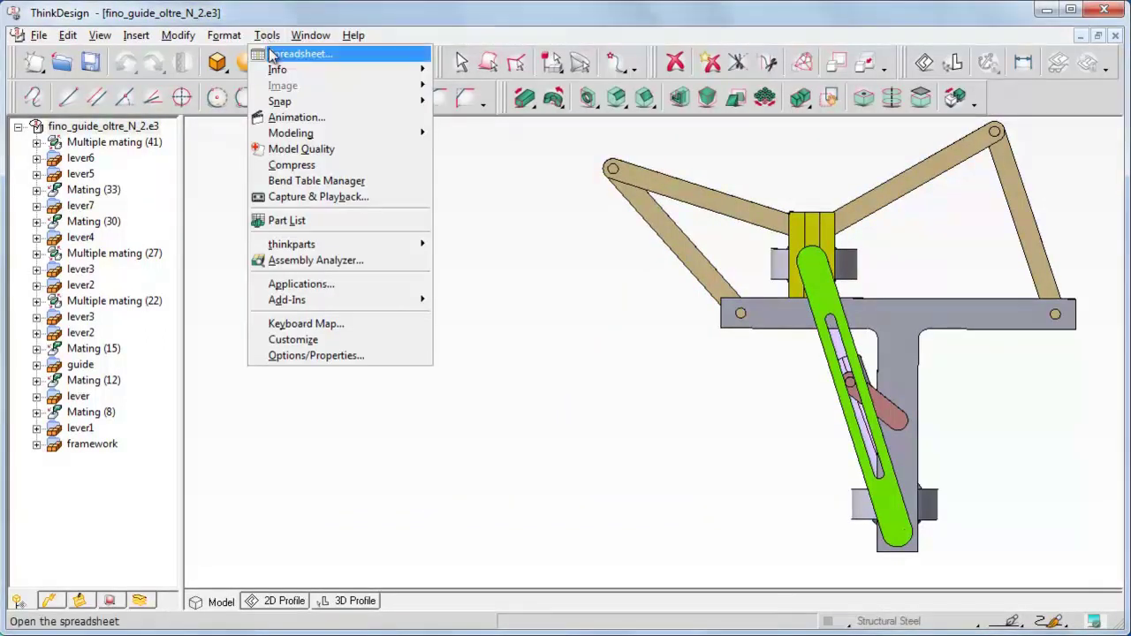
{"action": "mouse_move", "coordinate": [280, 72]}
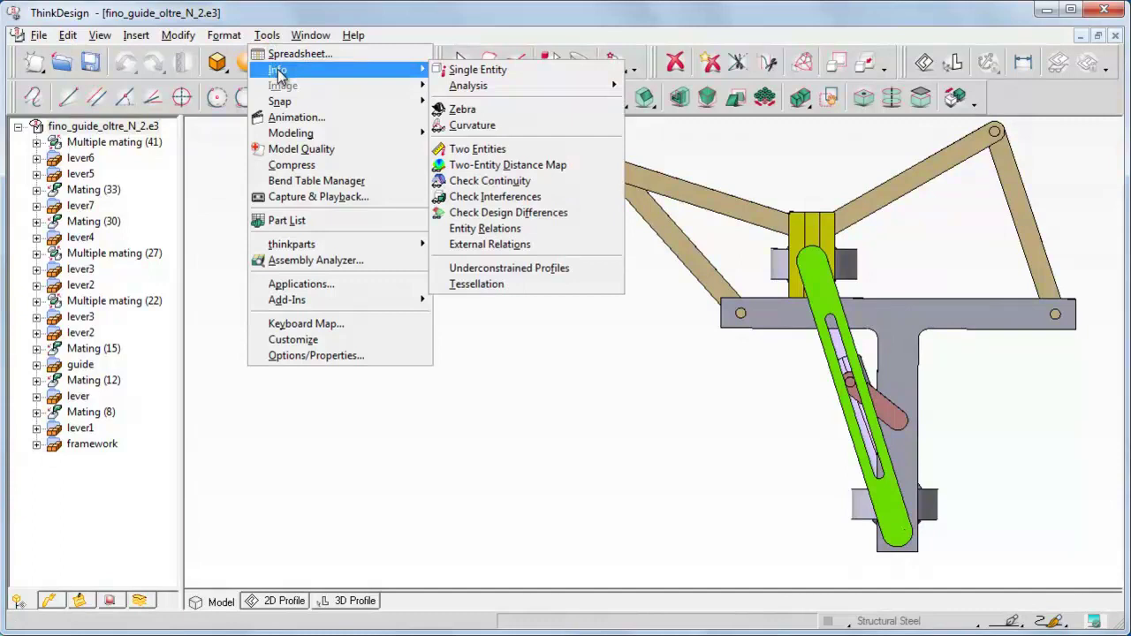
{"action": "left_click", "coordinate": [495, 196]}
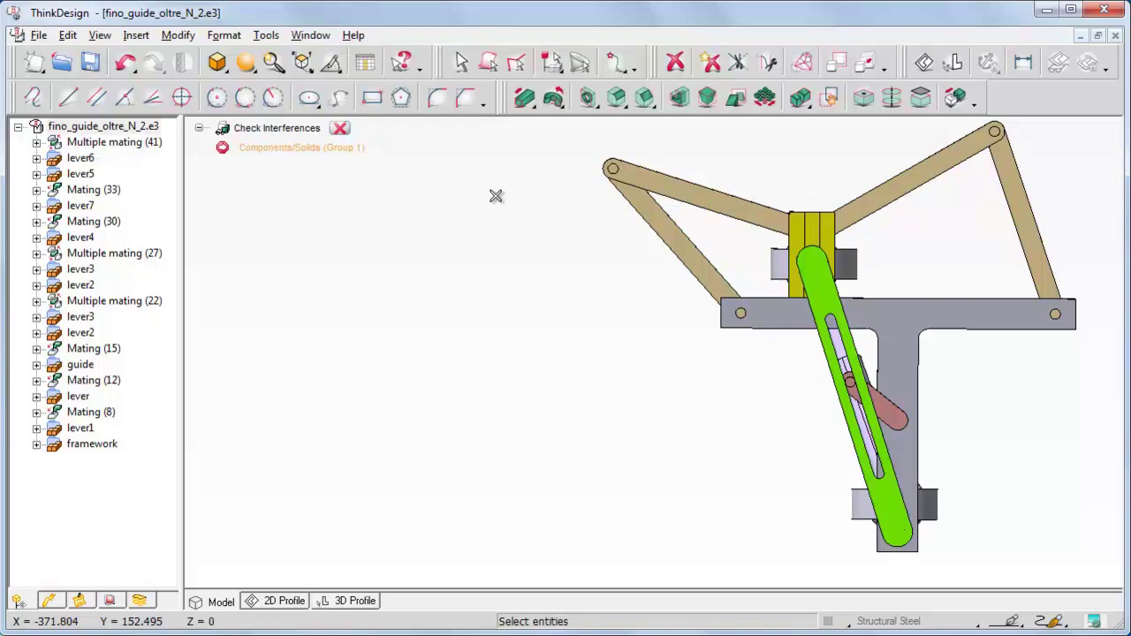
{"action": "left_click", "coordinate": [339, 128]}
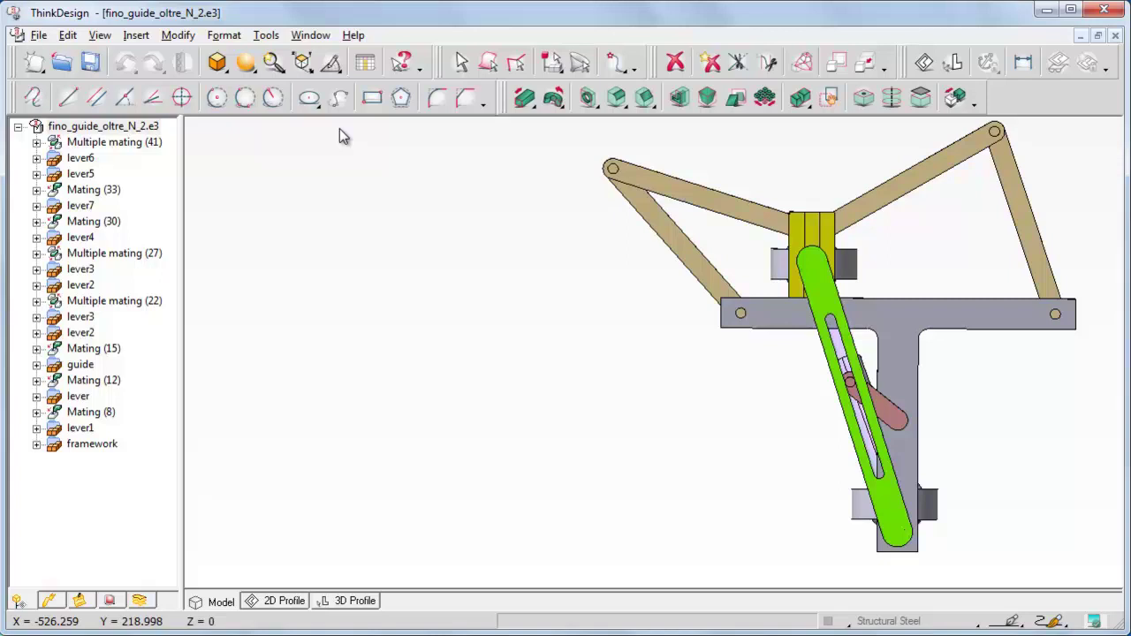
Step: Redefine the Coaxiality constraint of Mating (8) and set its additional condition to Axial angle
{"action": "left_click", "coordinate": [37, 411]}
{"action": "right_click", "coordinate": [104, 428]}
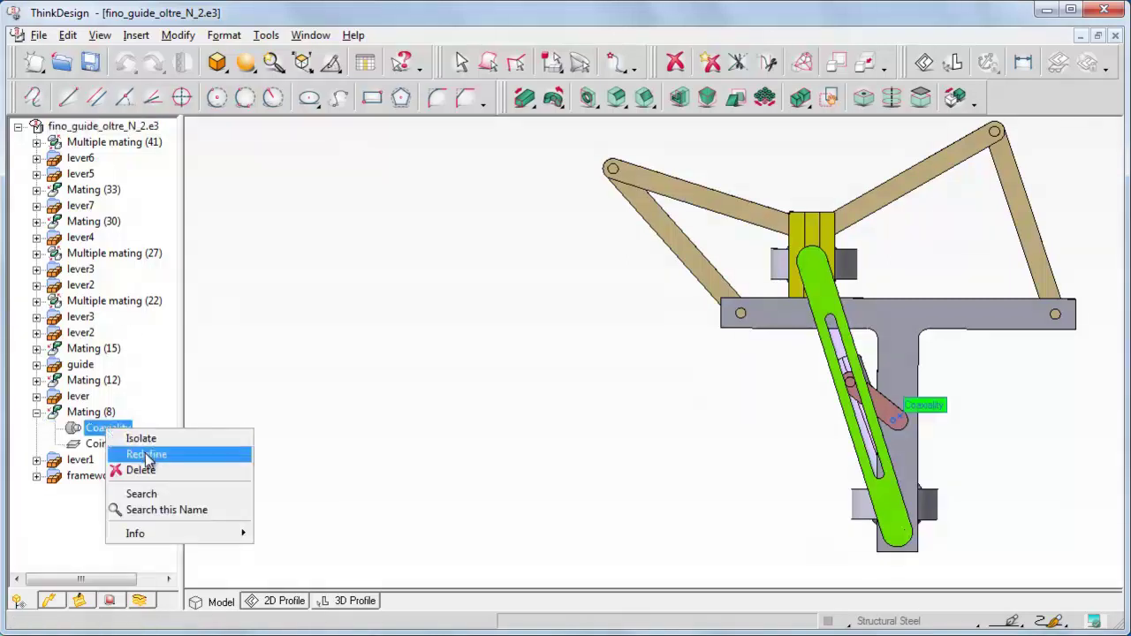
{"action": "left_click", "coordinate": [147, 453]}
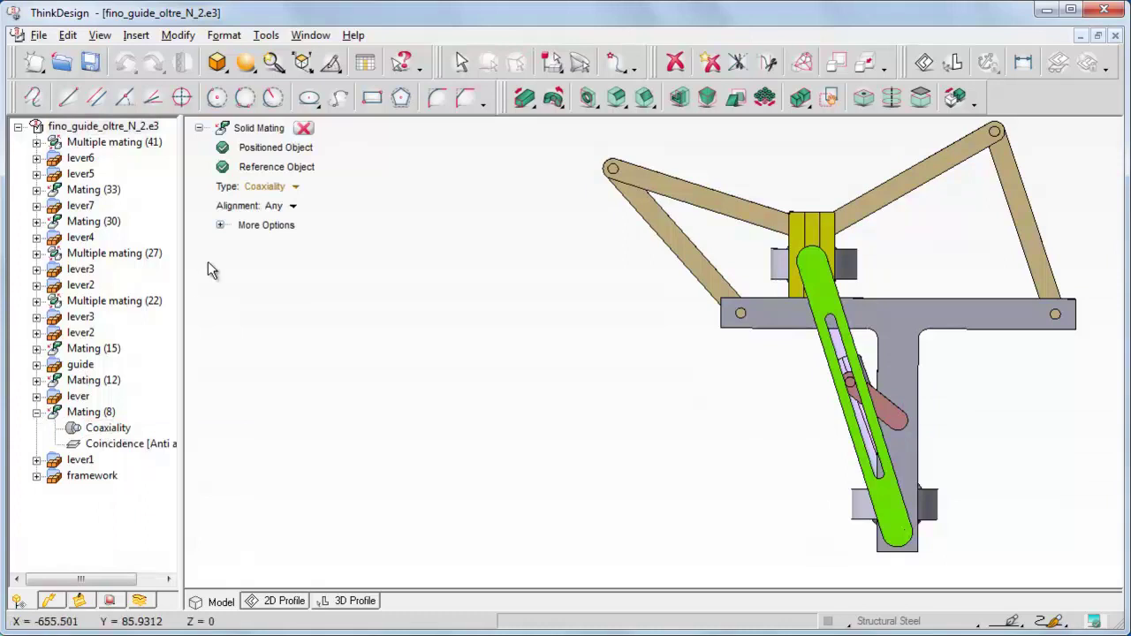
{"action": "left_click", "coordinate": [220, 225]}
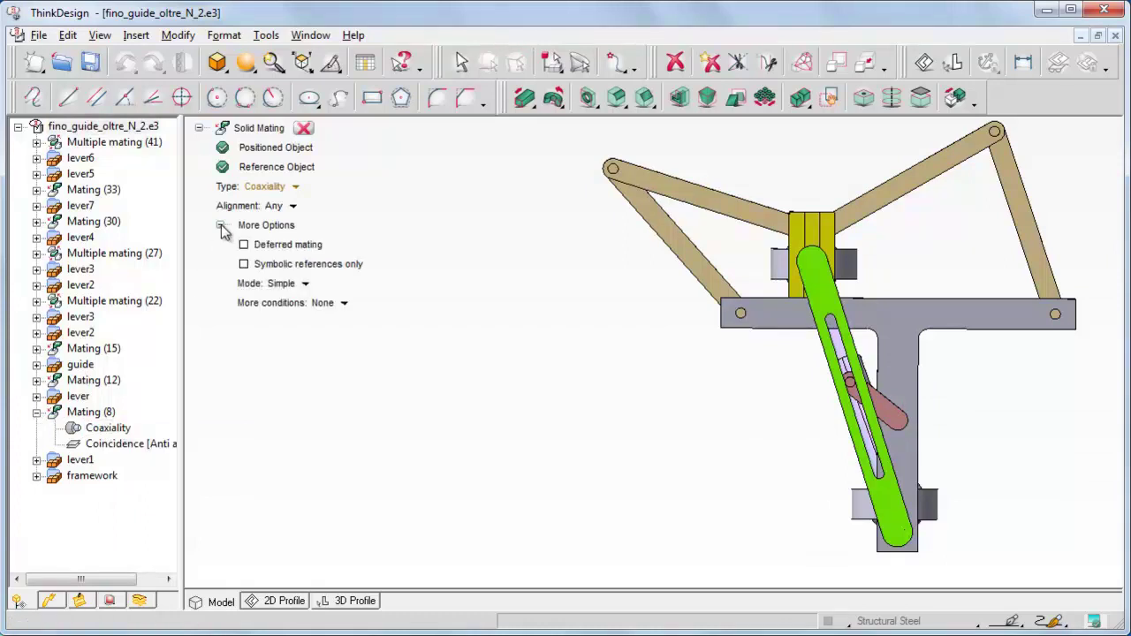
{"action": "left_click", "coordinate": [347, 306]}
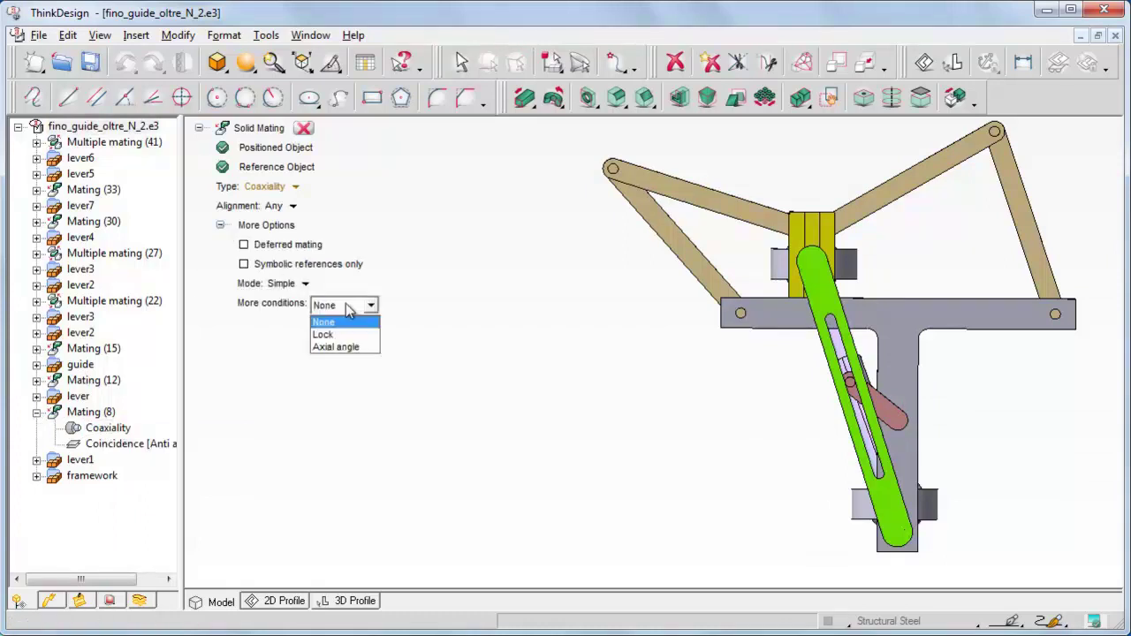
{"action": "left_click", "coordinate": [339, 347]}
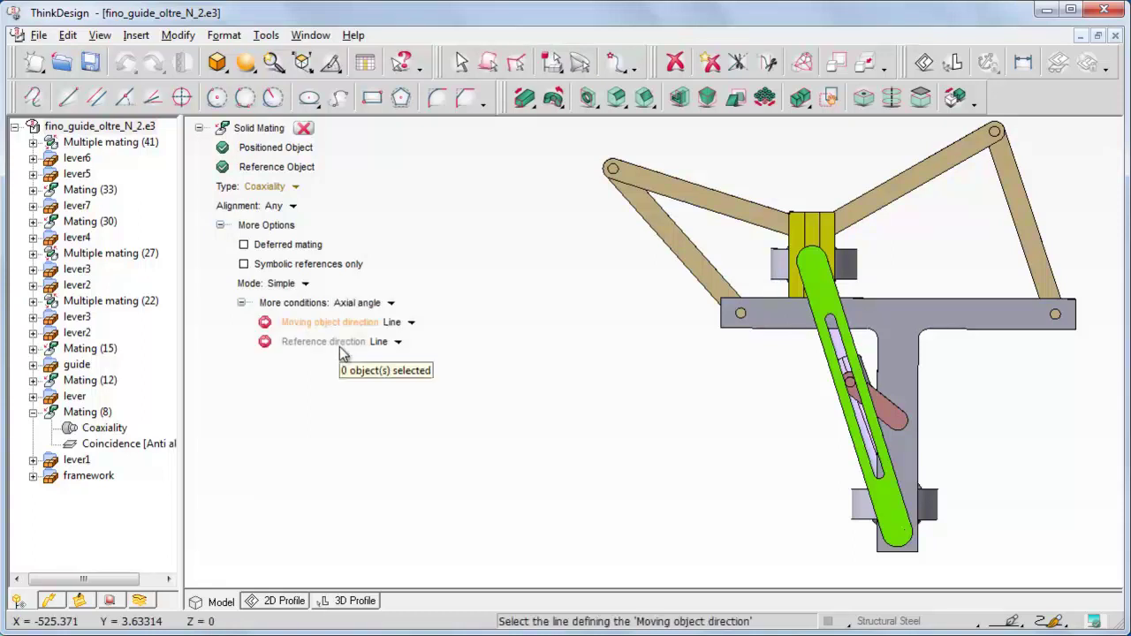
Step: Use the long upper straight edge of lever1 as the moving object direction of the axial angle
{"action": "left_click", "coordinate": [819, 356]}
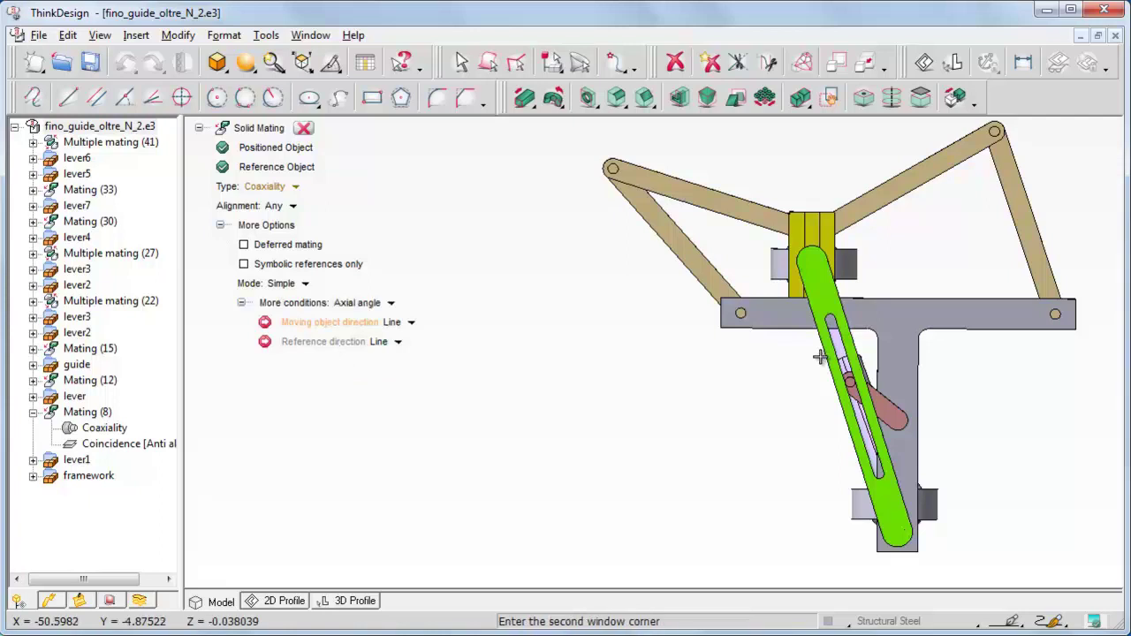
{"action": "left_click", "coordinate": [981, 463]}
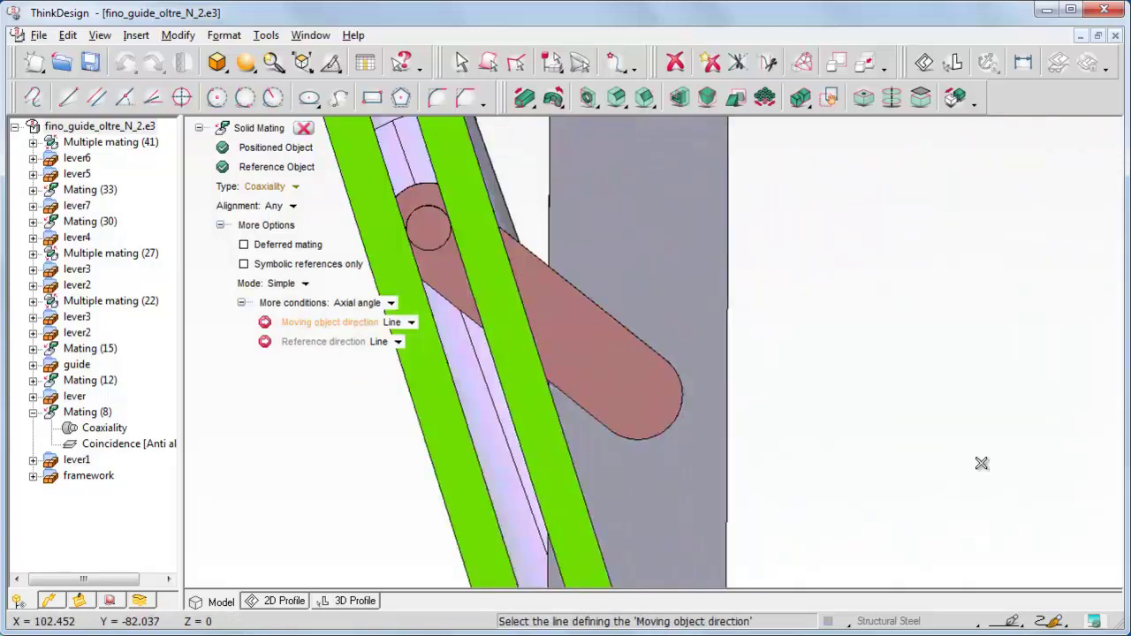
{"action": "middle_click", "coordinate": [515, 328]}
{"action": "middle_click_drag", "start_coordinate": [515, 328], "coordinate": [496, 336]}
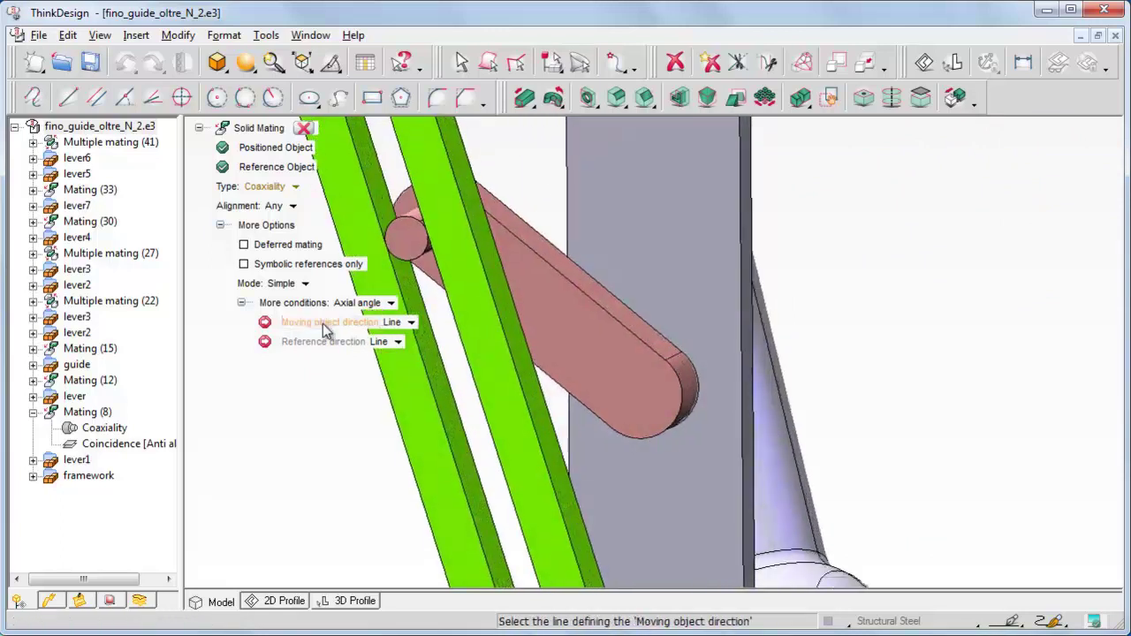
{"action": "left_click", "coordinate": [649, 347]}
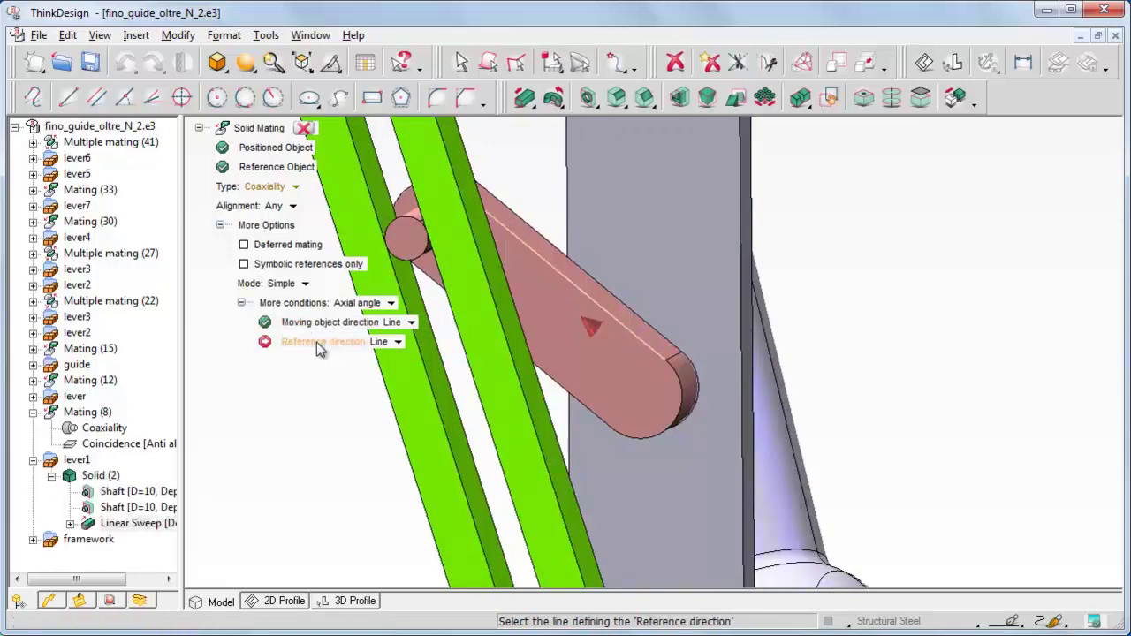
Step: Use the framework's long vertical edge as the reference direction of the axial angle and finish redefining the mating
{"action": "left_click", "coordinate": [741, 381]}
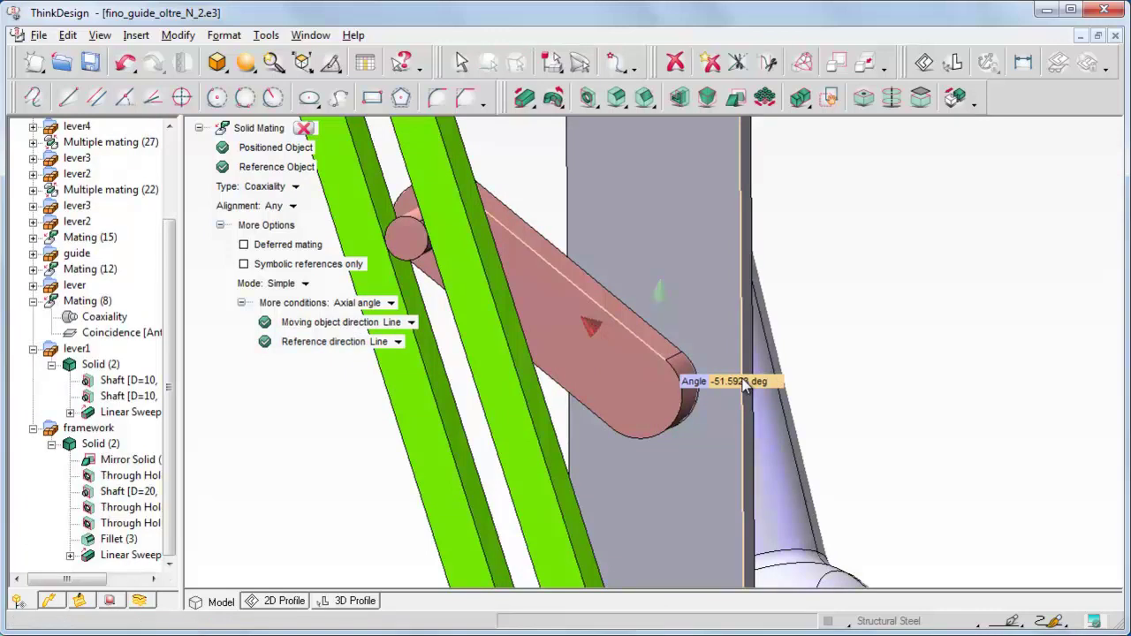
{"action": "left_click", "coordinate": [304, 128]}
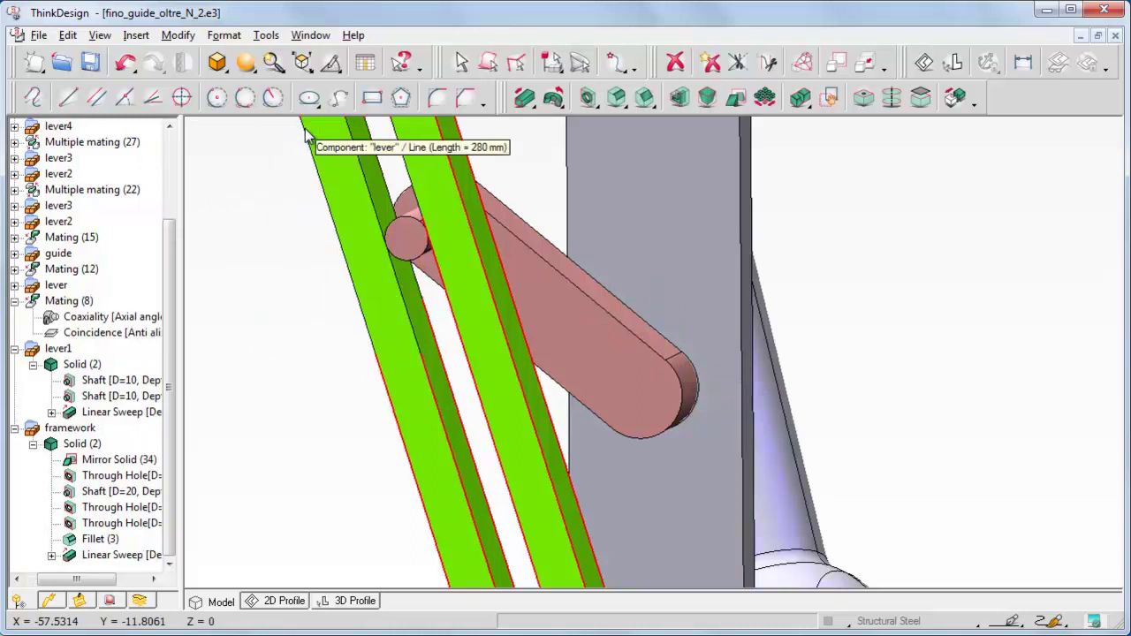
{"action": "left_click", "coordinate": [15, 427]}
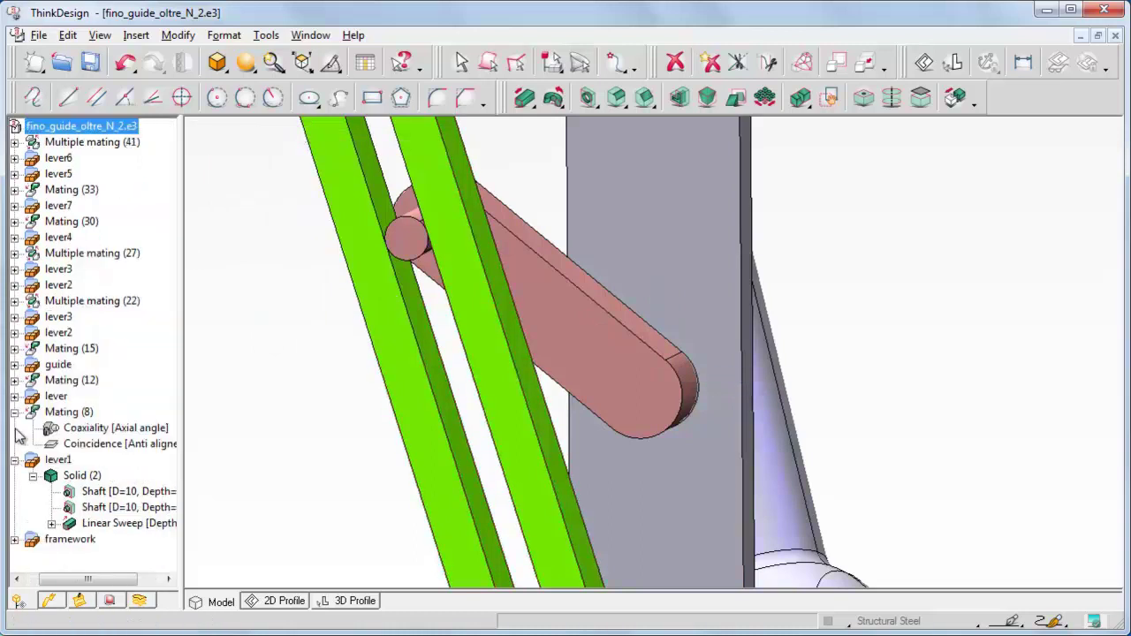
{"action": "left_click", "coordinate": [15, 459]}
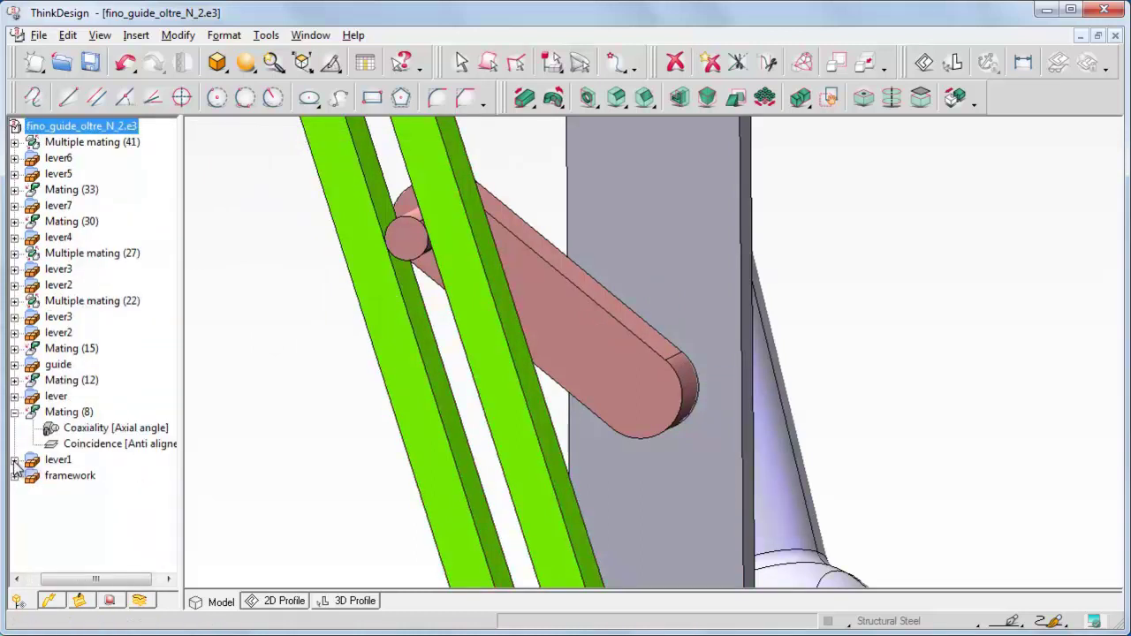
Step: Assign the expression ANGLE to the driving dimension of the axial angle at lever1's pivot and apply it
{"action": "right_click", "coordinate": [95, 430]}
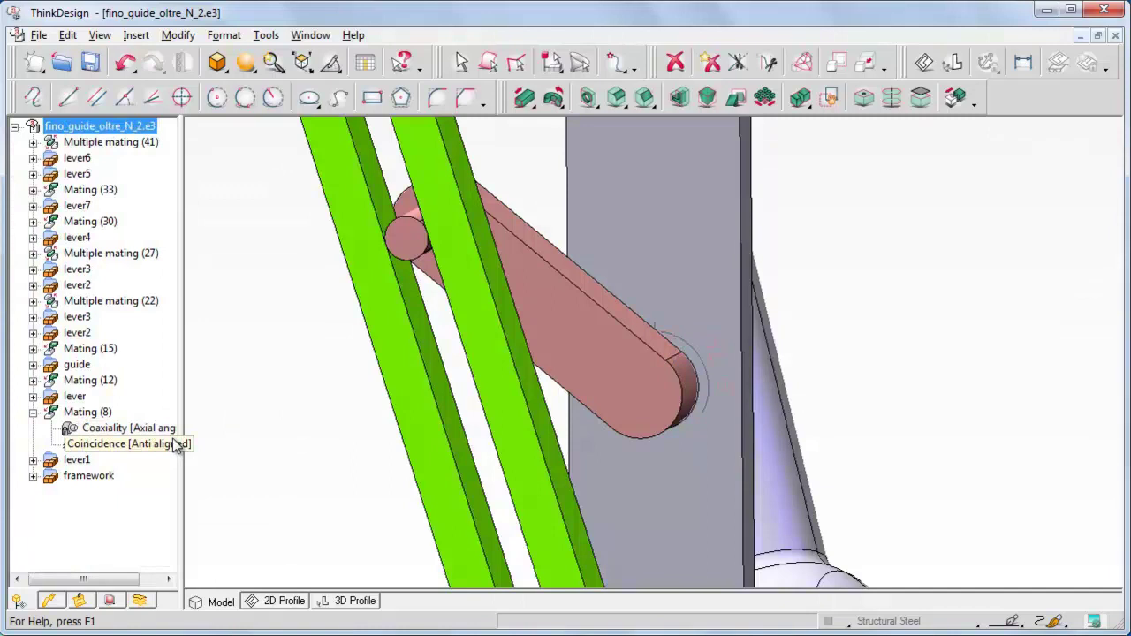
{"action": "double_click", "coordinate": [677, 336]}
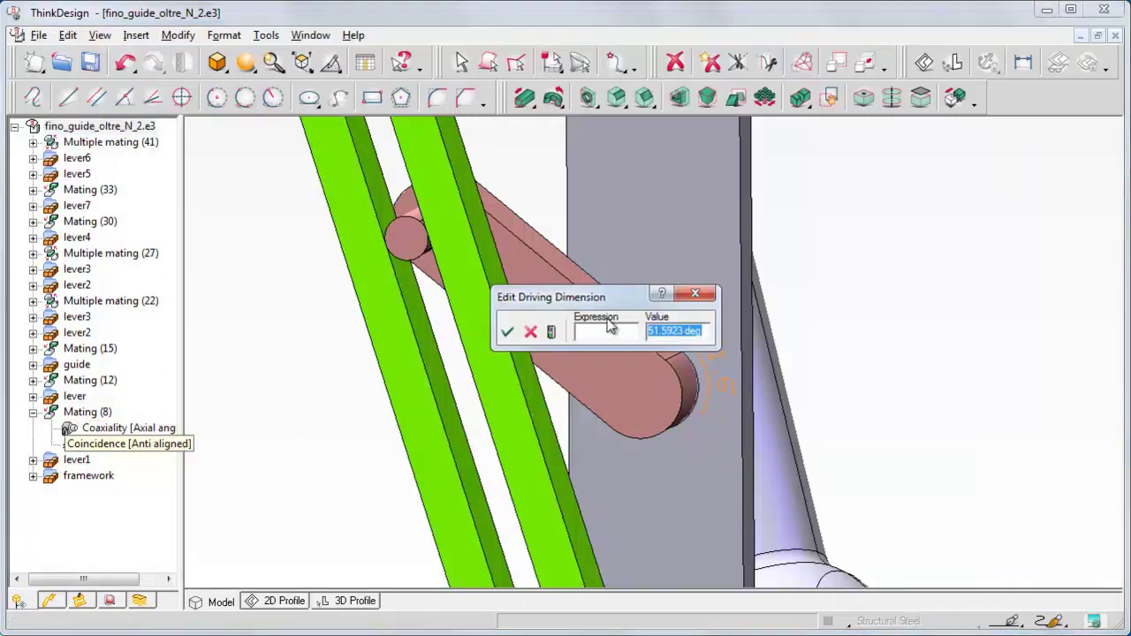
{"action": "left_click", "coordinate": [581, 336]}
{"action": "type", "text": "ANGLE"}
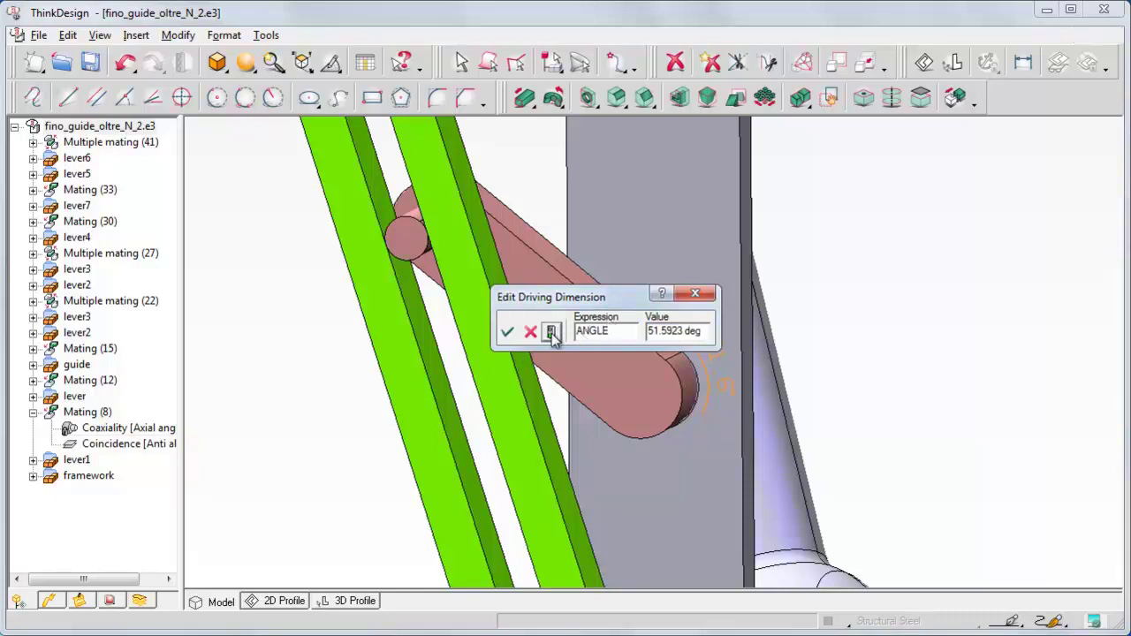
{"action": "left_click", "coordinate": [552, 333]}
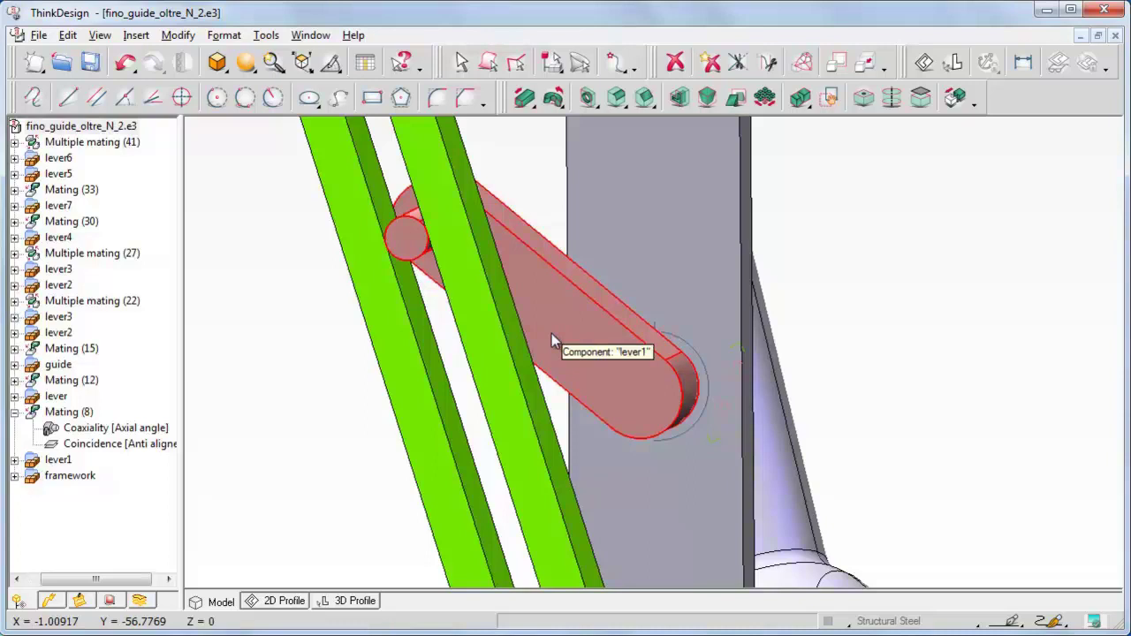
Step: Set the ANGLE variable to 198 in the spreadsheet, rebuild the assembly and close the spreadsheet
{"action": "left_click", "coordinate": [266, 34]}
{"action": "left_click", "coordinate": [283, 56]}
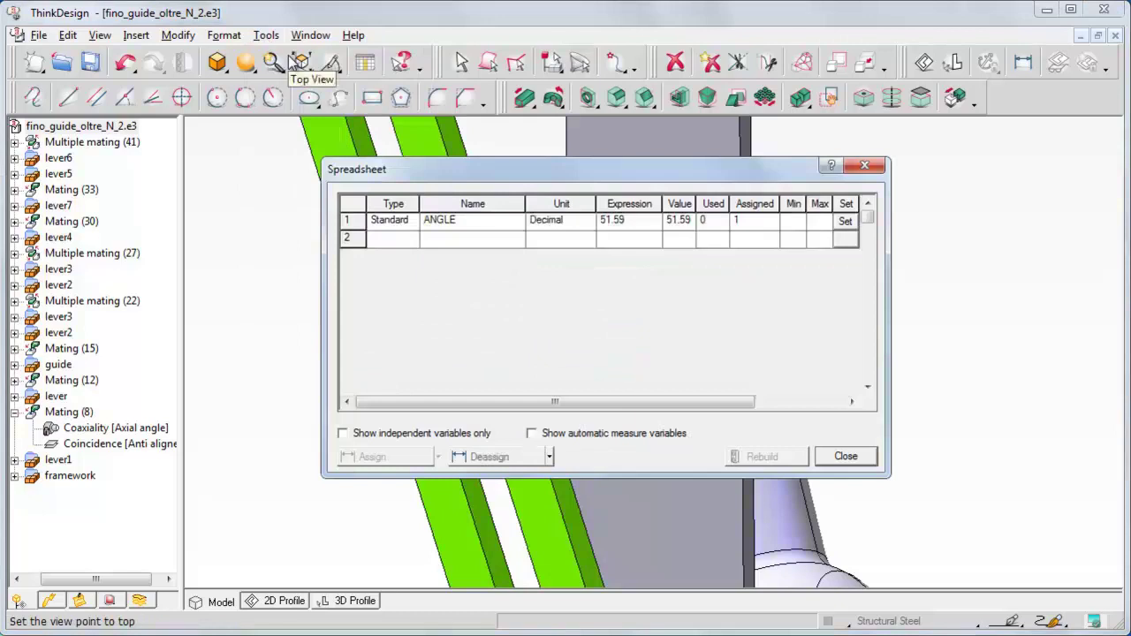
{"action": "double_click", "coordinate": [622, 225]}
{"action": "type", "text": "198"}
{"action": "key", "text": "Return"}
{"action": "left_click", "coordinate": [763, 457]}
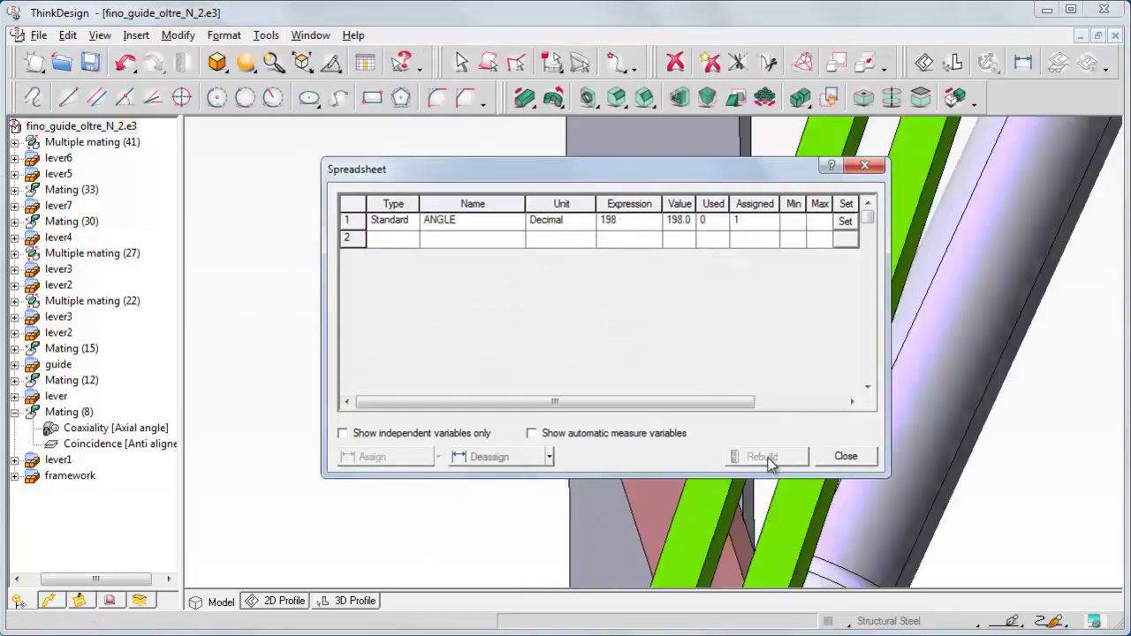
{"action": "left_click", "coordinate": [847, 457]}
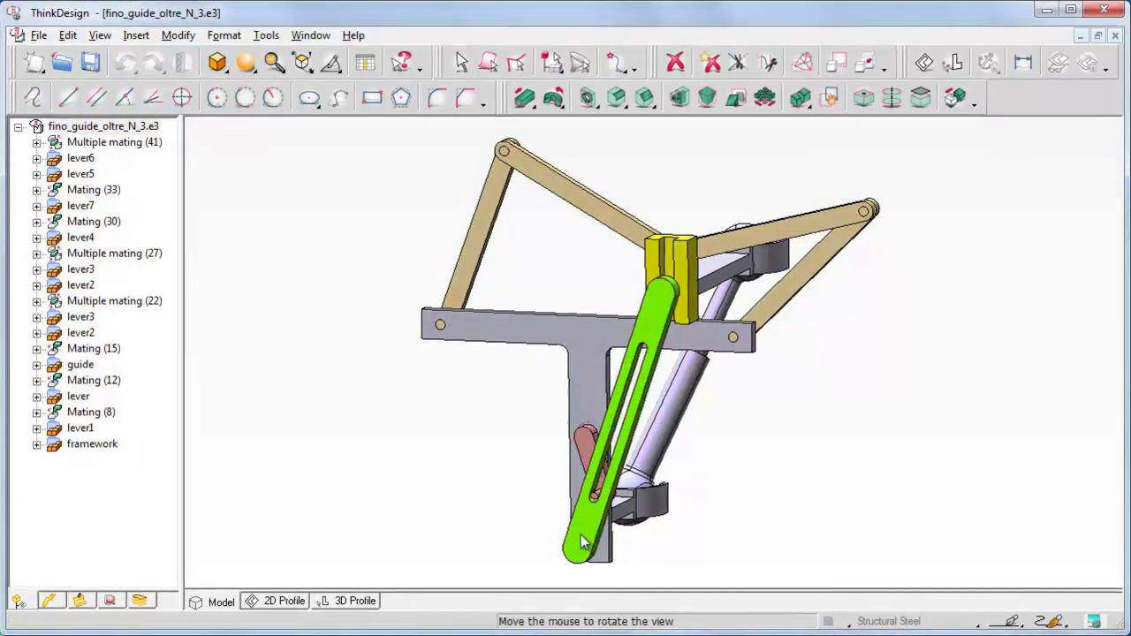
Step: Run an interference check with lever1 and lever as Group 1 components
{"action": "left_click_drag", "start_coordinate": [581, 534], "coordinate": [599, 536]}
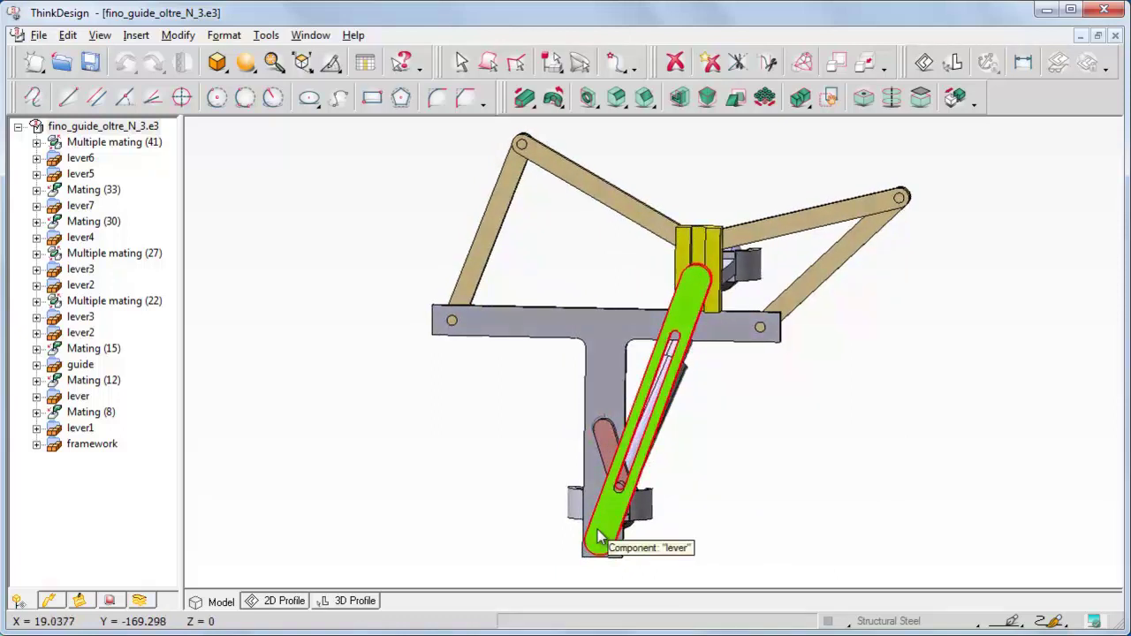
{"action": "left_click", "coordinate": [266, 37]}
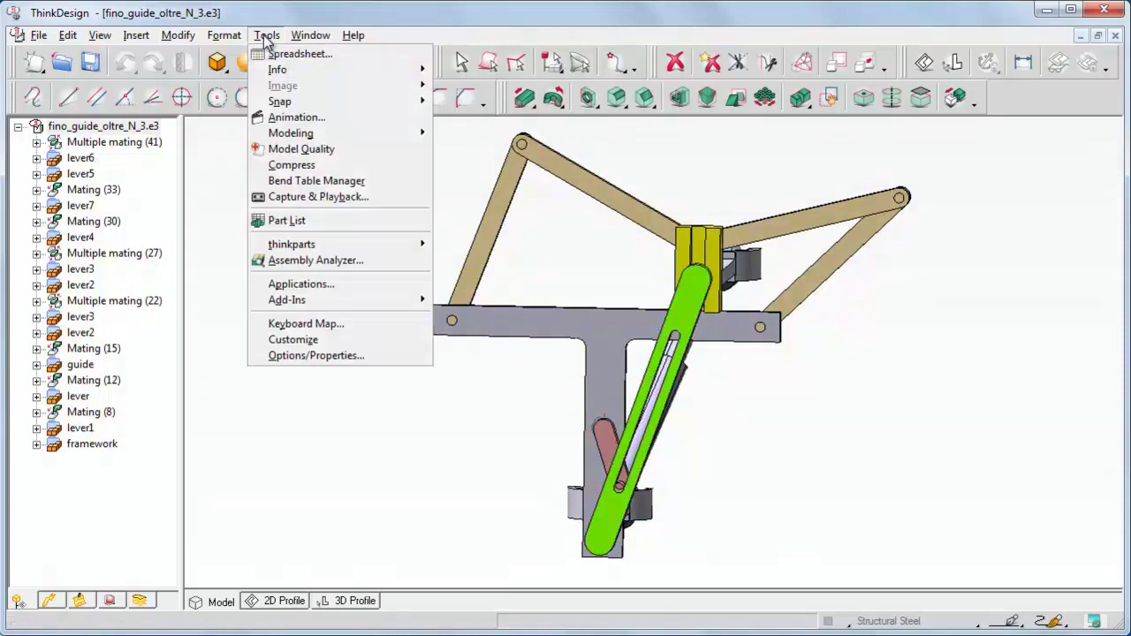
{"action": "mouse_move", "coordinate": [277, 72]}
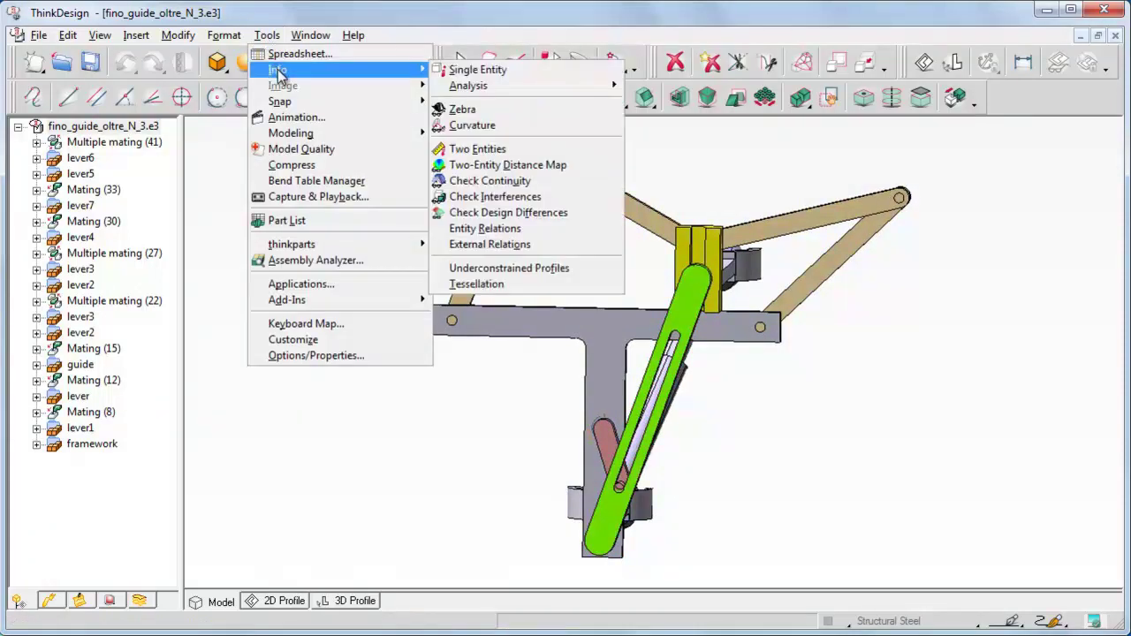
{"action": "left_click", "coordinate": [495, 196]}
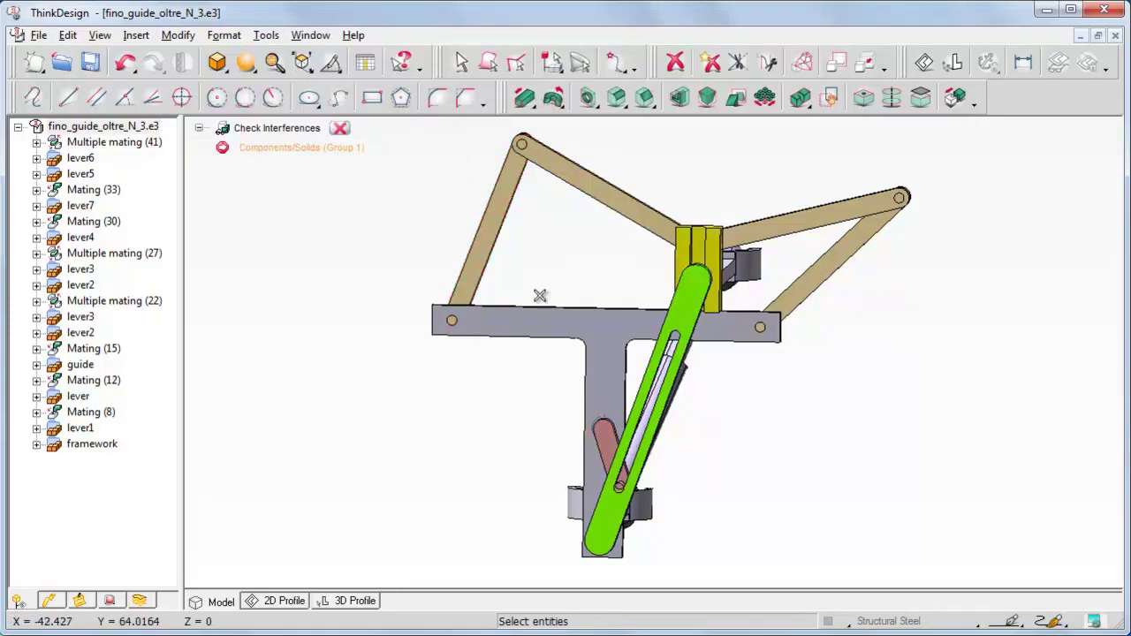
{"action": "left_click", "coordinate": [606, 445]}
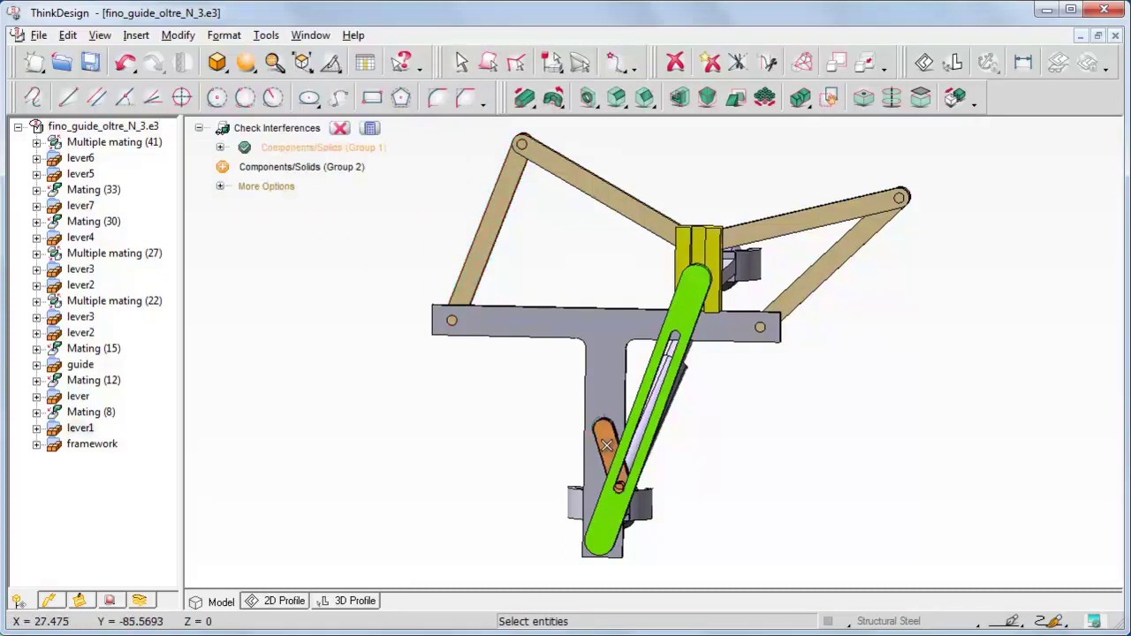
{"action": "left_click", "coordinate": [603, 493]}
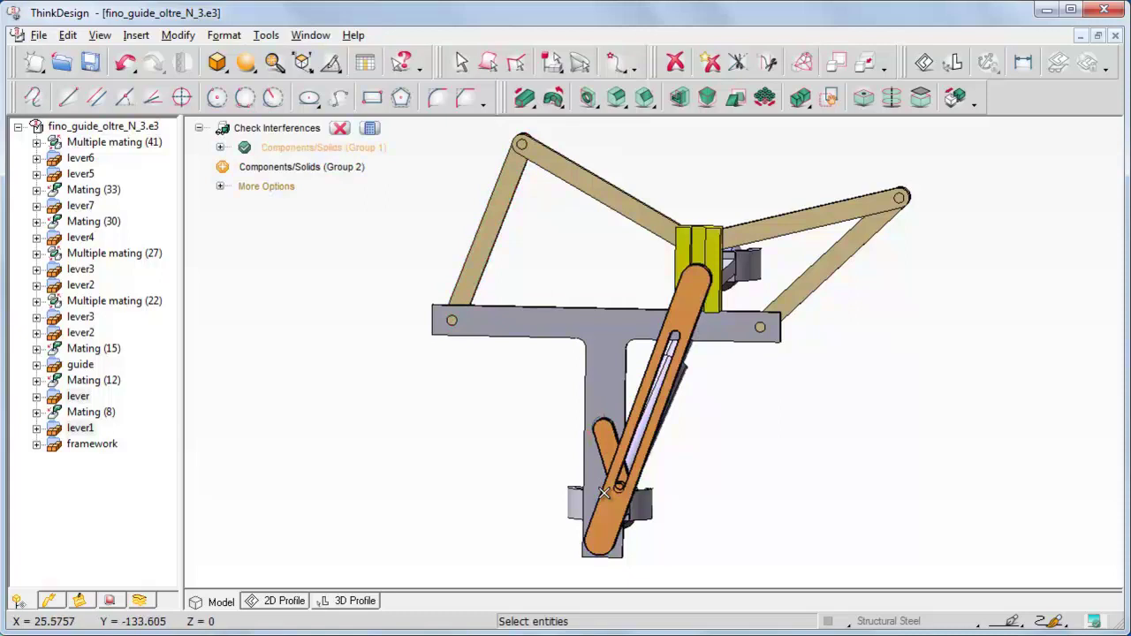
{"action": "left_click", "coordinate": [371, 128]}
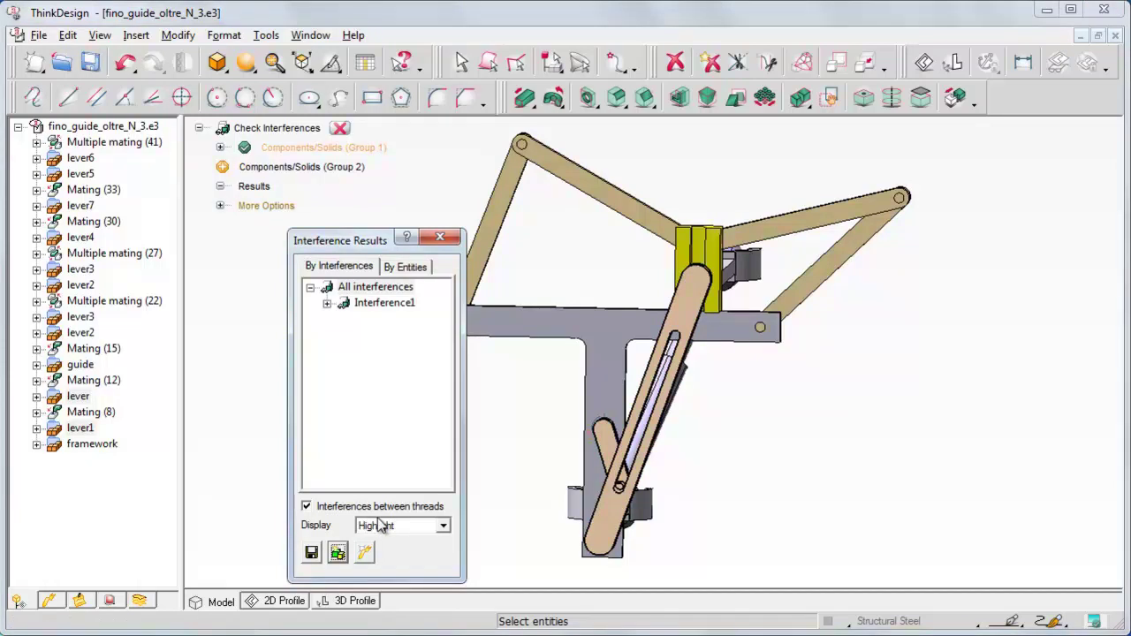
Step: View Interference1 using the Interference solid display and the other interference solid display option
{"action": "left_click", "coordinate": [379, 304]}
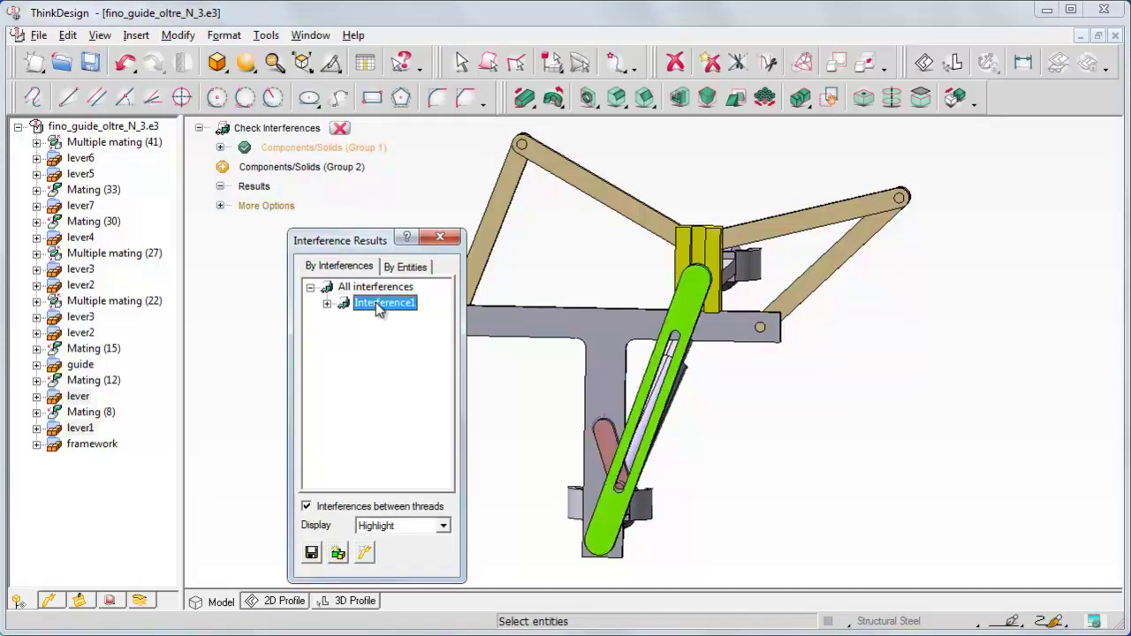
{"action": "left_click", "coordinate": [444, 525]}
{"action": "left_click", "coordinate": [410, 565]}
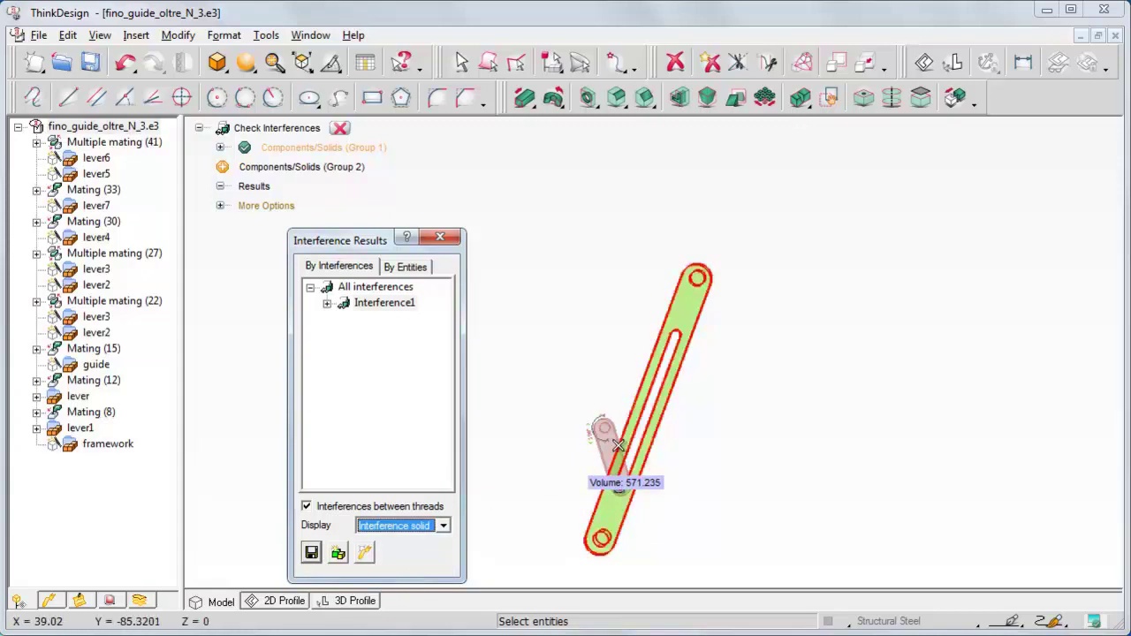
{"action": "left_click", "coordinate": [443, 526]}
{"action": "left_click", "coordinate": [402, 575]}
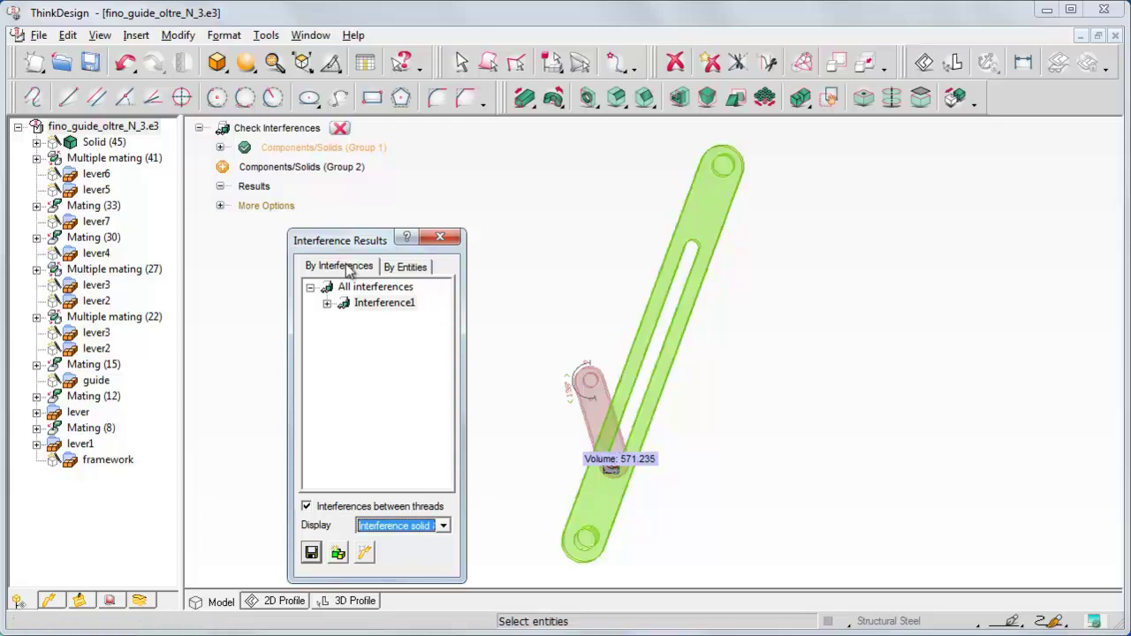
Step: Examine the components involved in the interference, grouped by interferences and by entities
{"action": "left_click", "coordinate": [327, 304]}
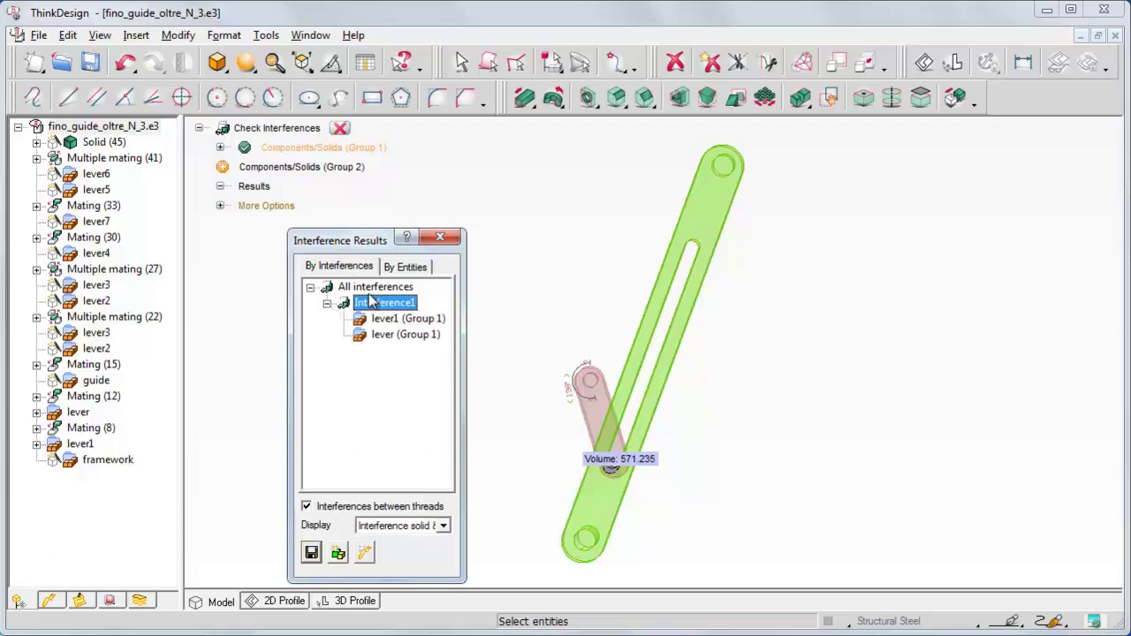
{"action": "left_click", "coordinate": [406, 266]}
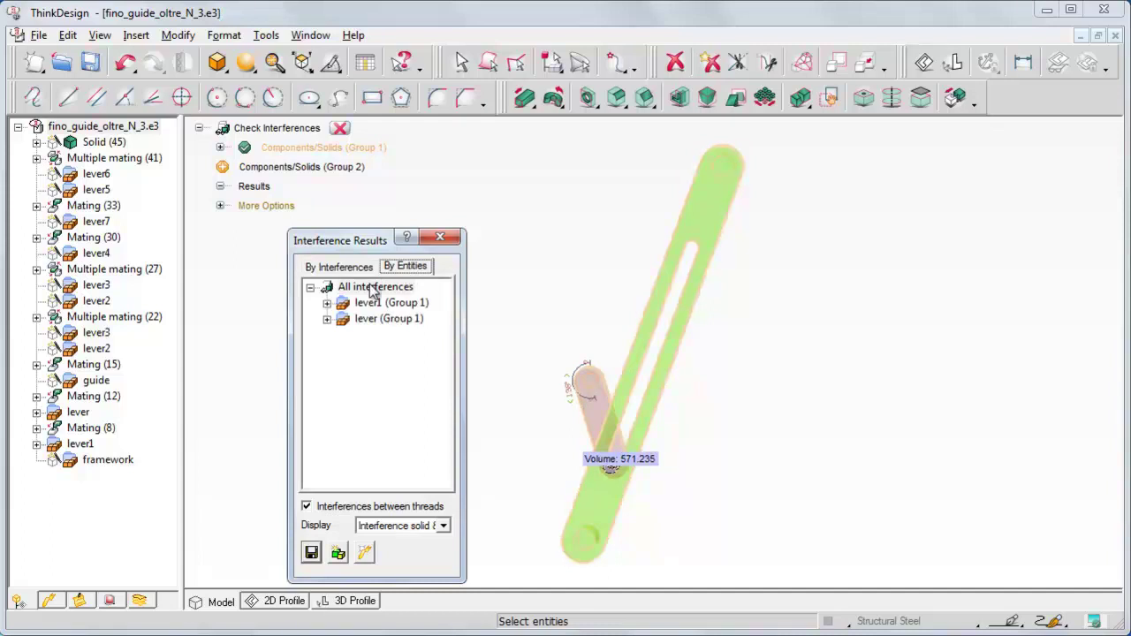
{"action": "left_click", "coordinate": [327, 303]}
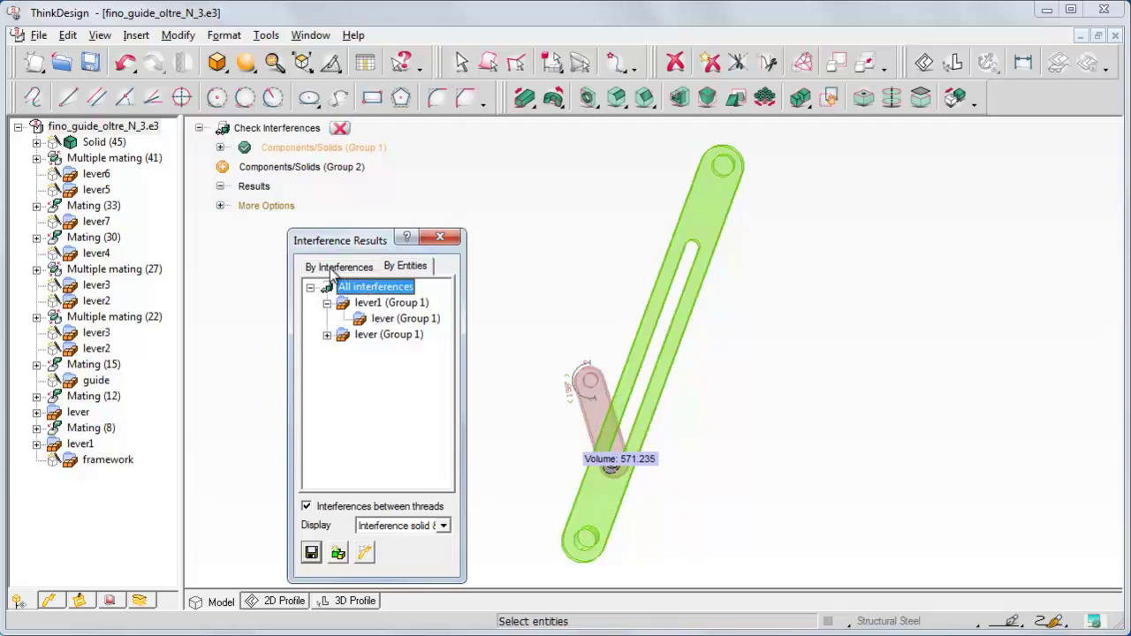
{"action": "left_click", "coordinate": [334, 269]}
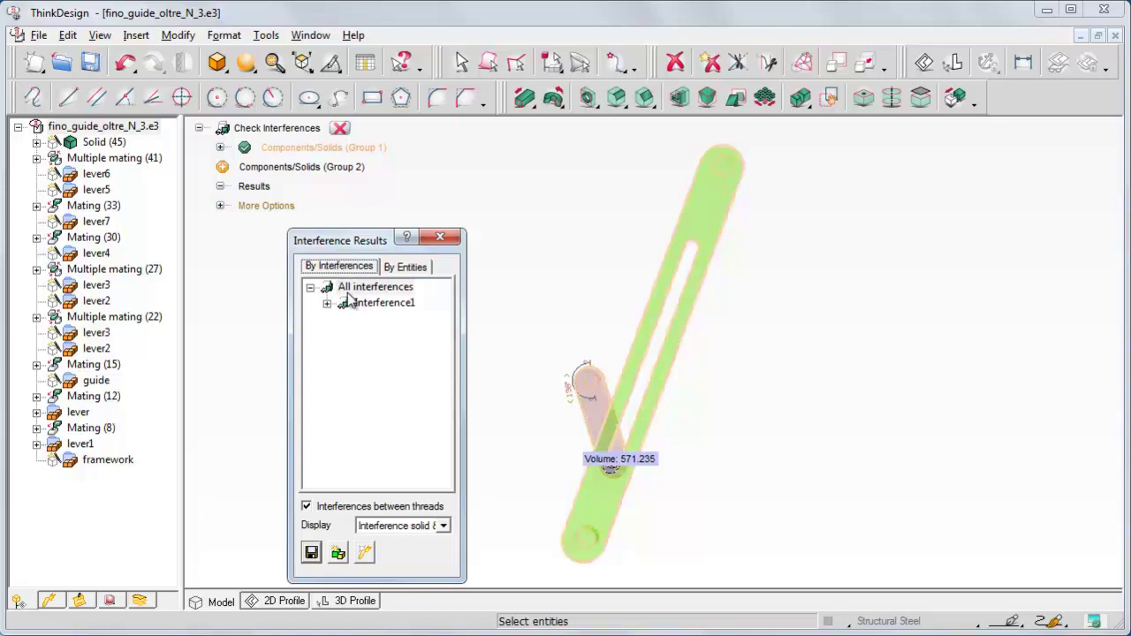
Step: Set the display of the interference results to Highlight, view Interference1 and close the interference check
{"action": "left_click", "coordinate": [443, 526]}
{"action": "left_click", "coordinate": [378, 542]}
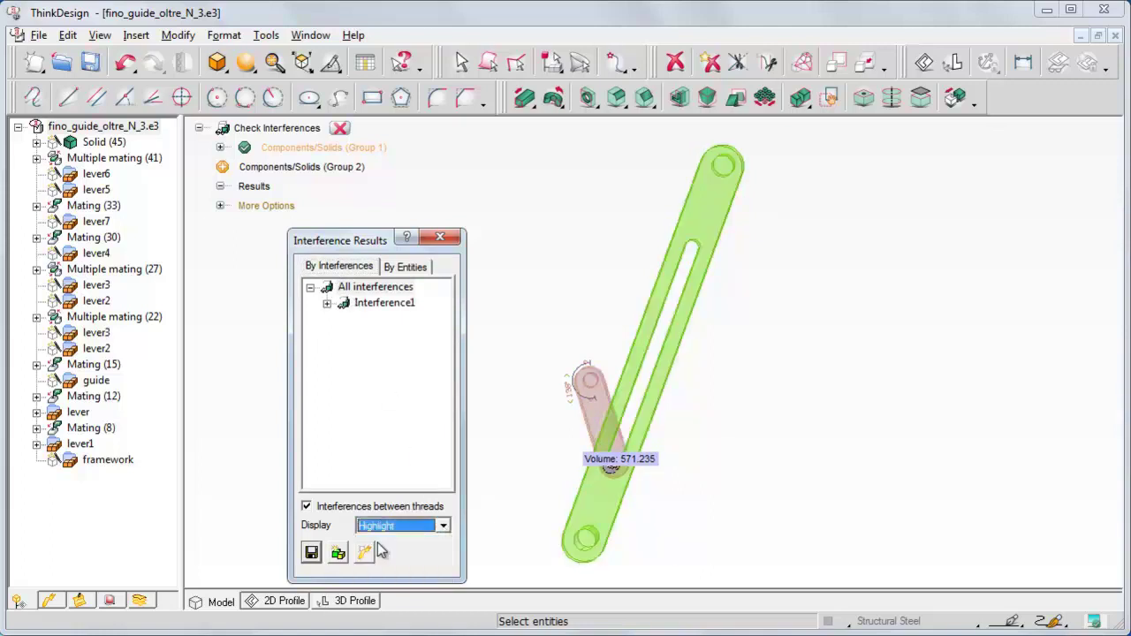
{"action": "left_click", "coordinate": [371, 303]}
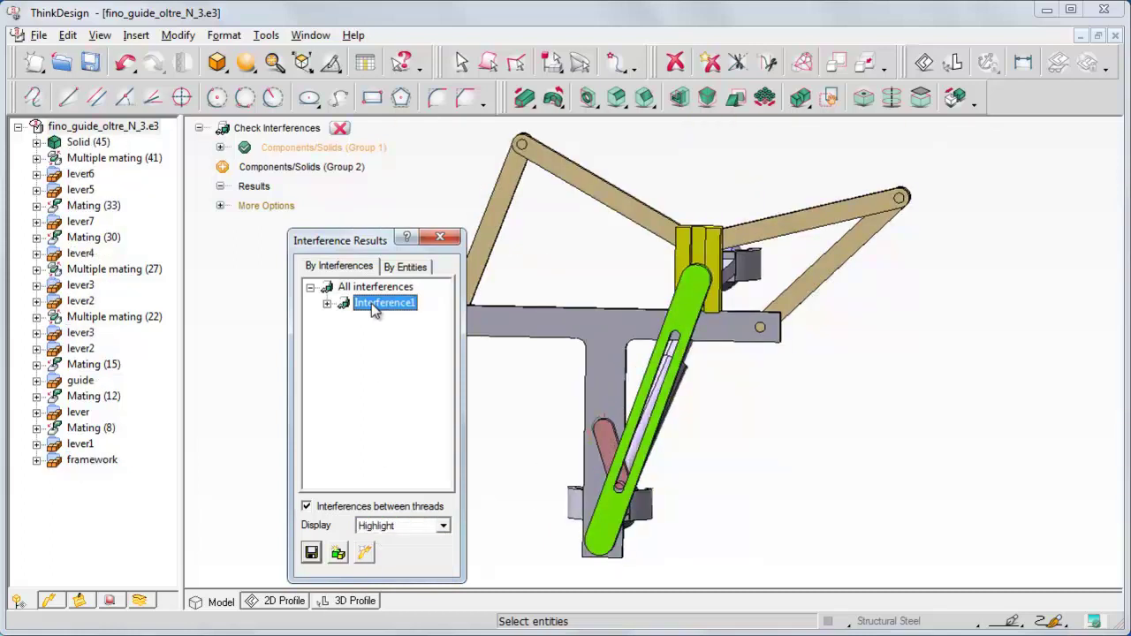
{"action": "left_click", "coordinate": [340, 128]}
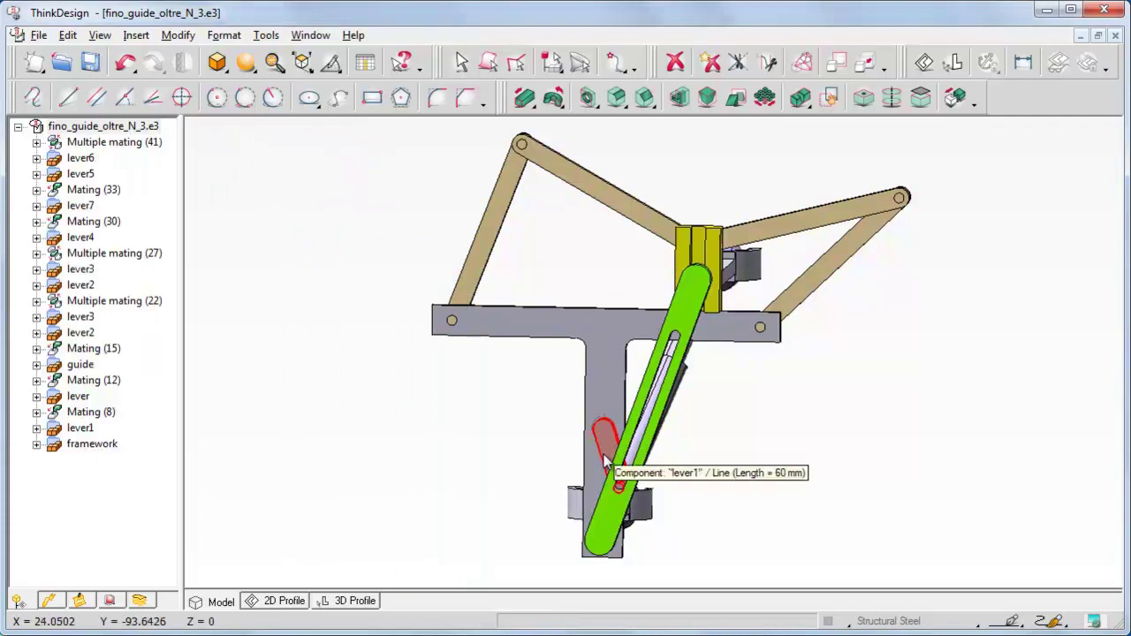
Step: Rerun the interference check on lever1 and lever and create a bookmark from the results
{"action": "left_click", "coordinate": [267, 35]}
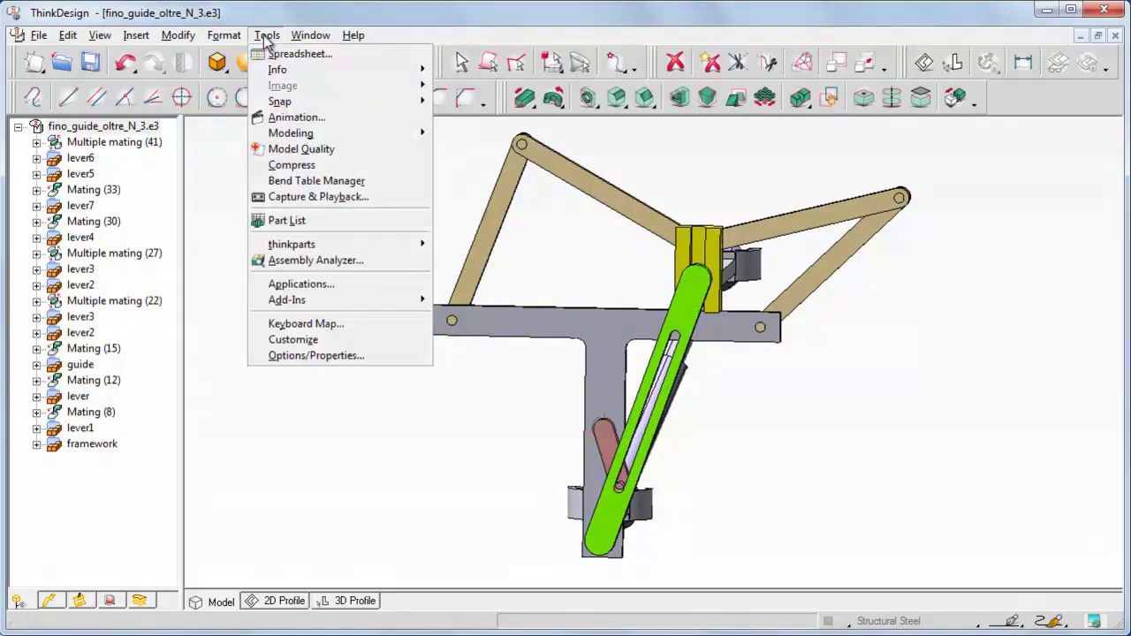
{"action": "mouse_move", "coordinate": [278, 73]}
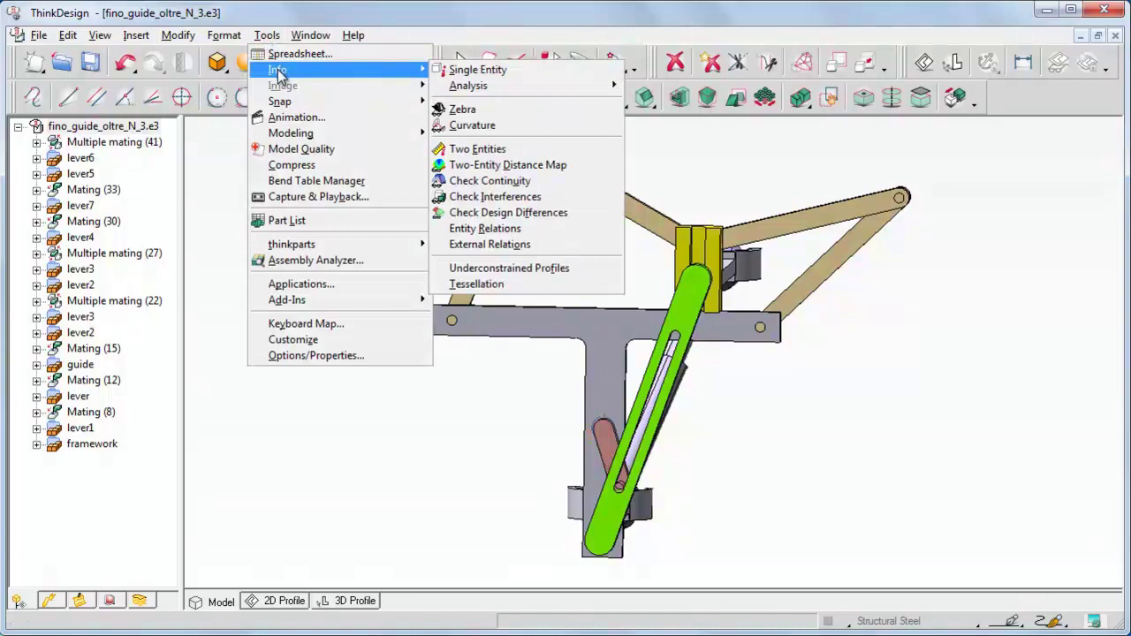
{"action": "left_click", "coordinate": [494, 197]}
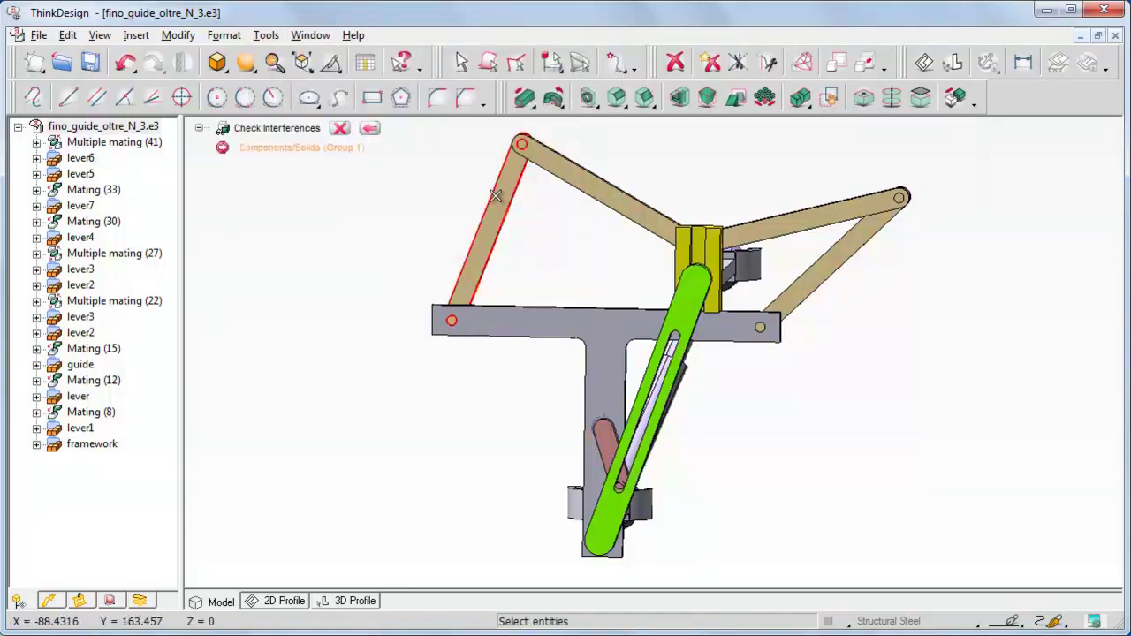
{"action": "left_click", "coordinate": [494, 196]}
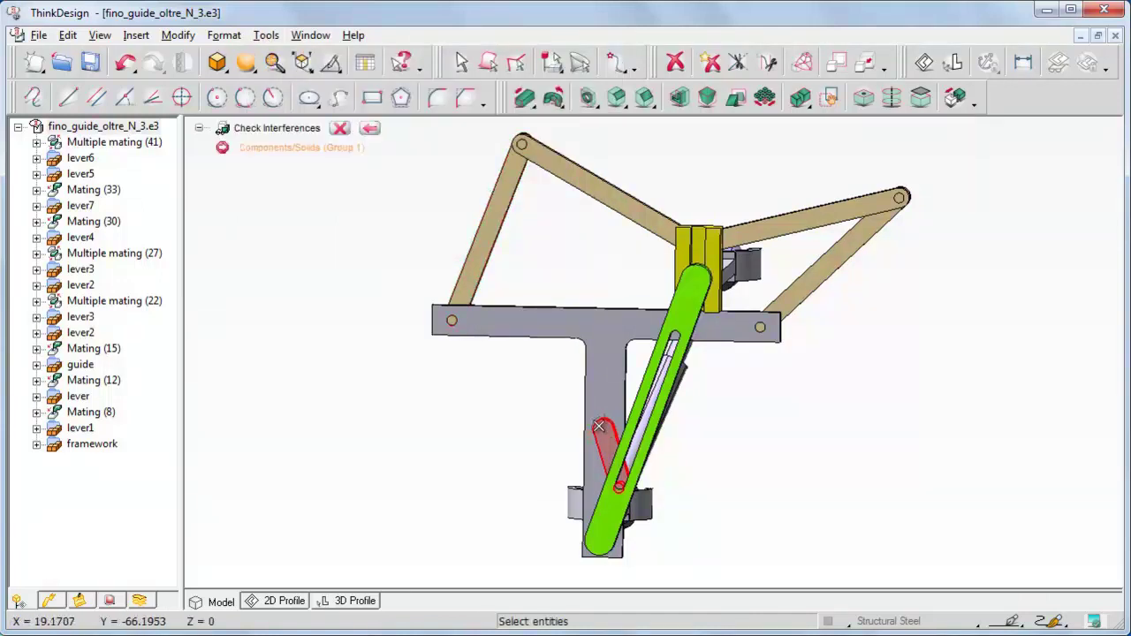
{"action": "middle_click", "coordinate": [606, 443]}
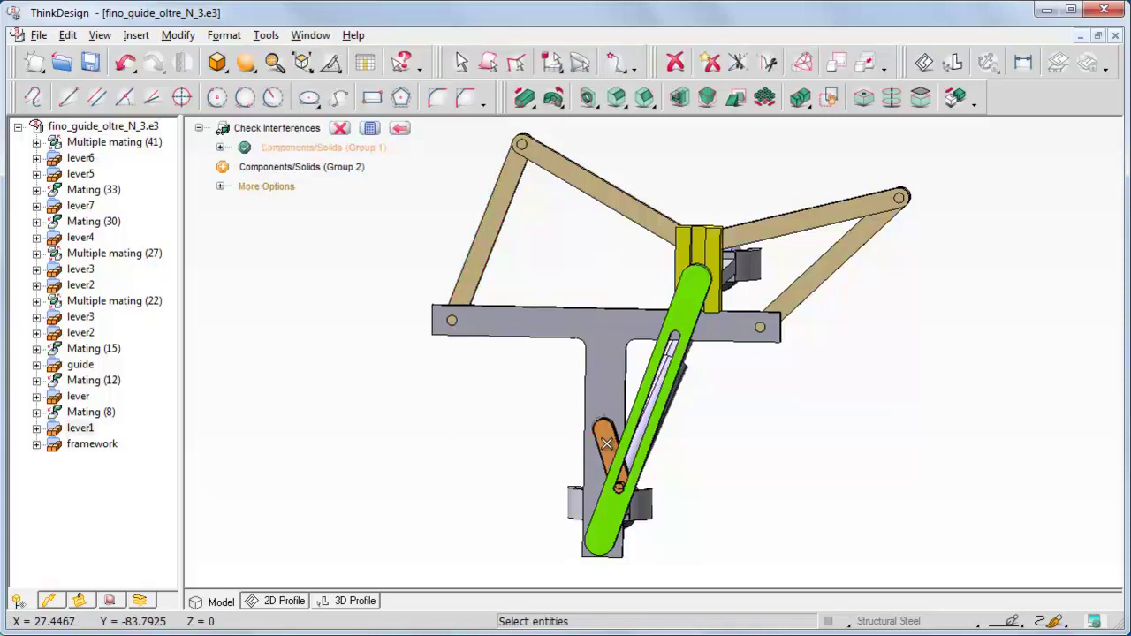
{"action": "left_click", "coordinate": [608, 515]}
{"action": "middle_click", "coordinate": [607, 516]}
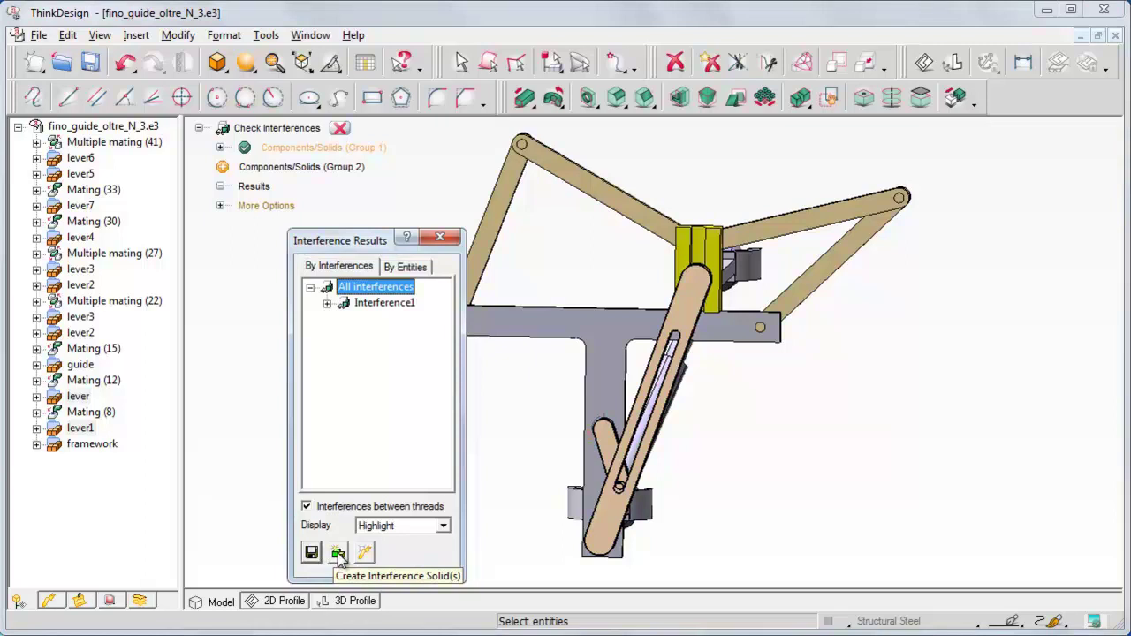
{"action": "left_click", "coordinate": [364, 553]}
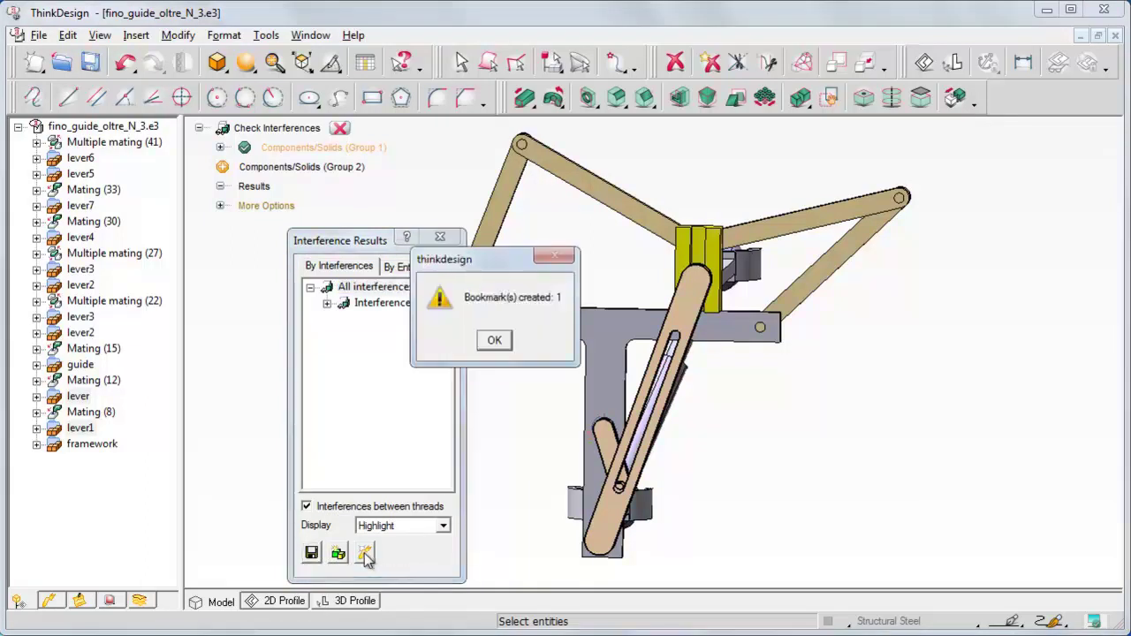
Step: Close the interference check and view the saved Interference1 and Original View visual bookmarks
{"action": "left_click", "coordinate": [496, 340]}
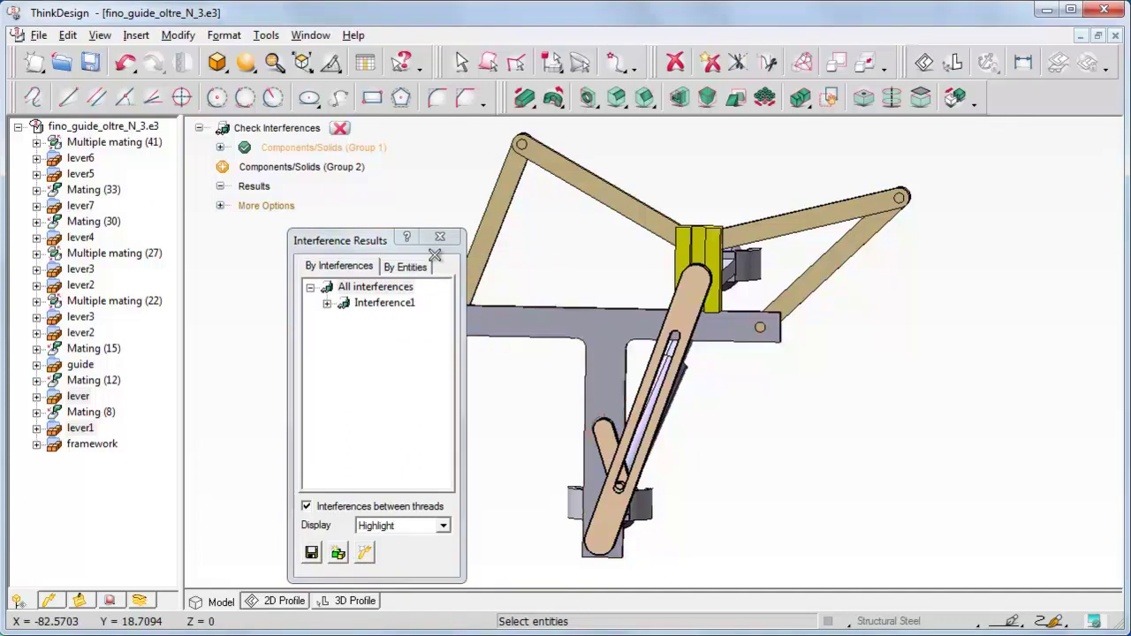
{"action": "left_click", "coordinate": [340, 128]}
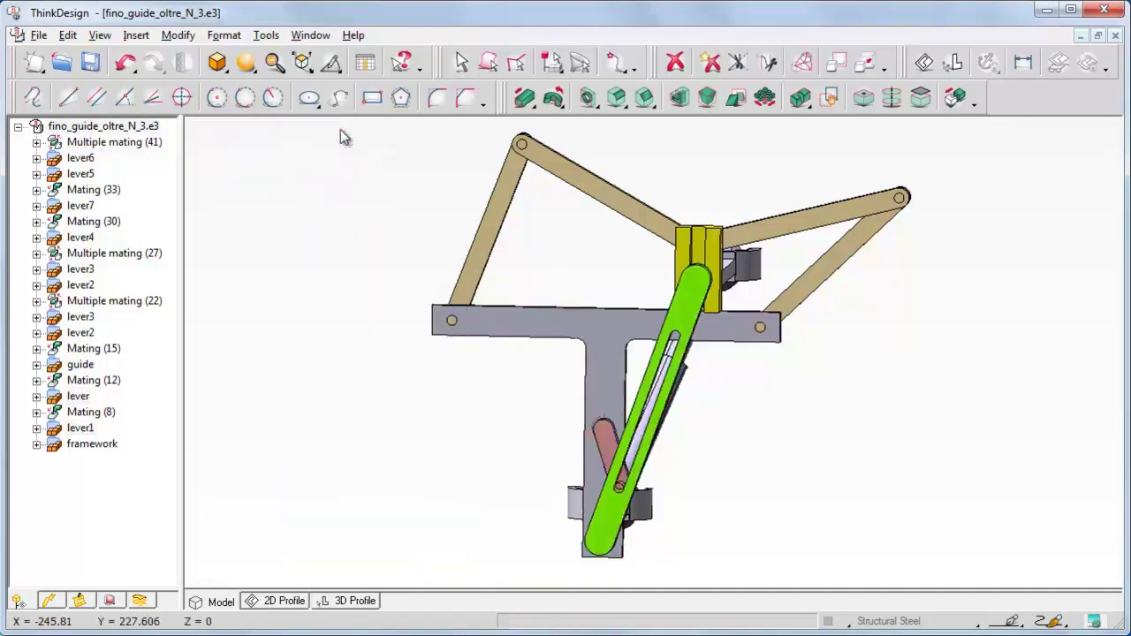
{"action": "left_click", "coordinate": [50, 601]}
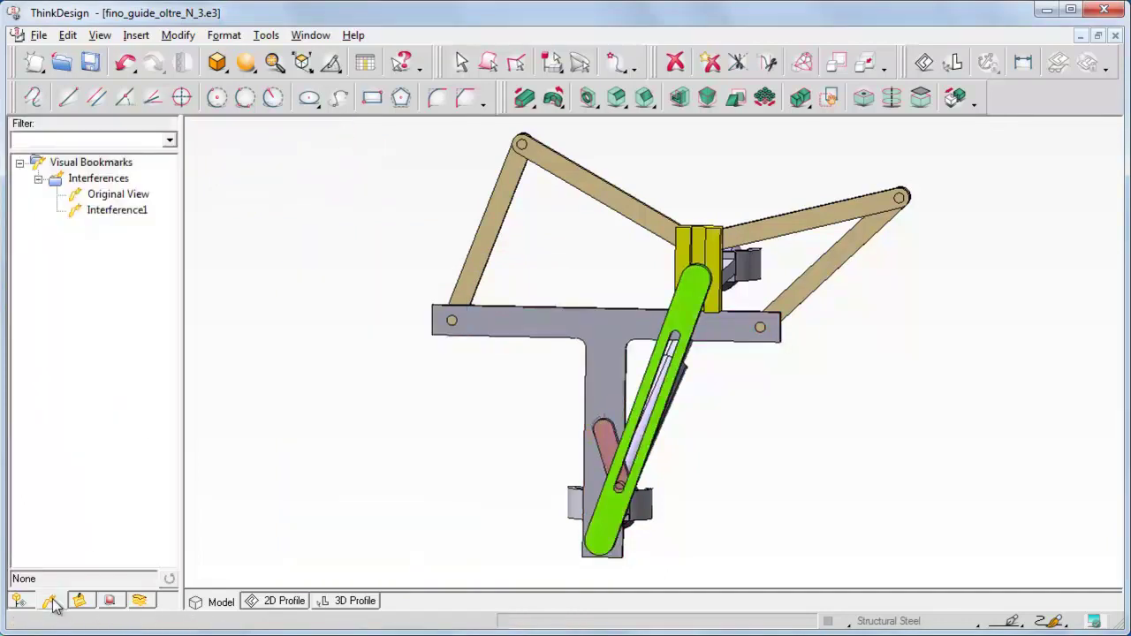
{"action": "left_click", "coordinate": [108, 210]}
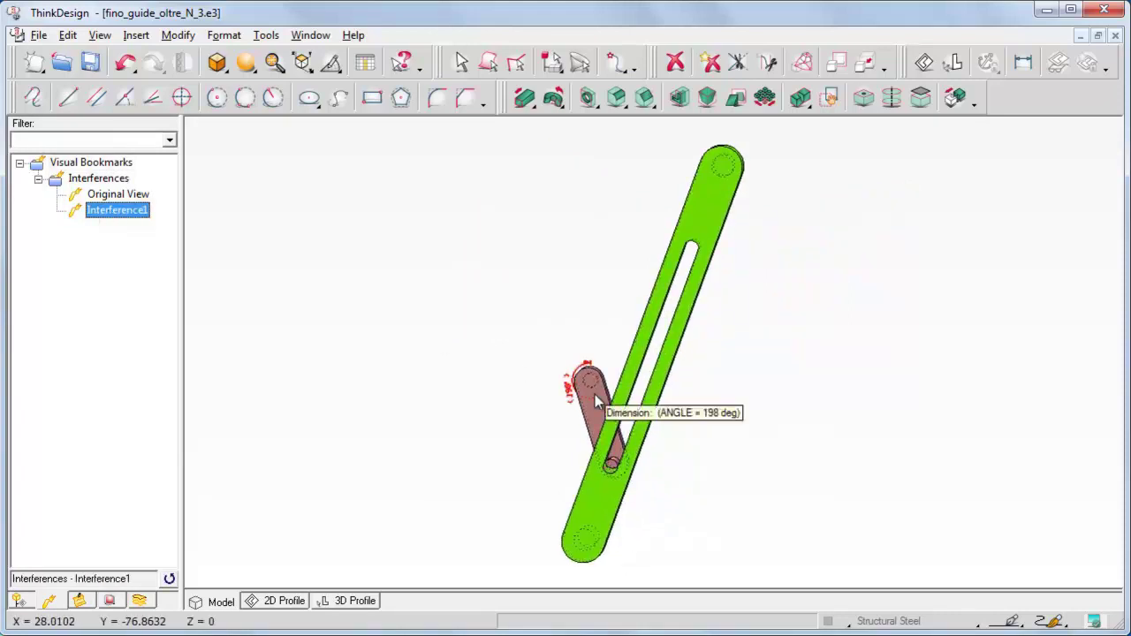
{"action": "left_click", "coordinate": [109, 196]}
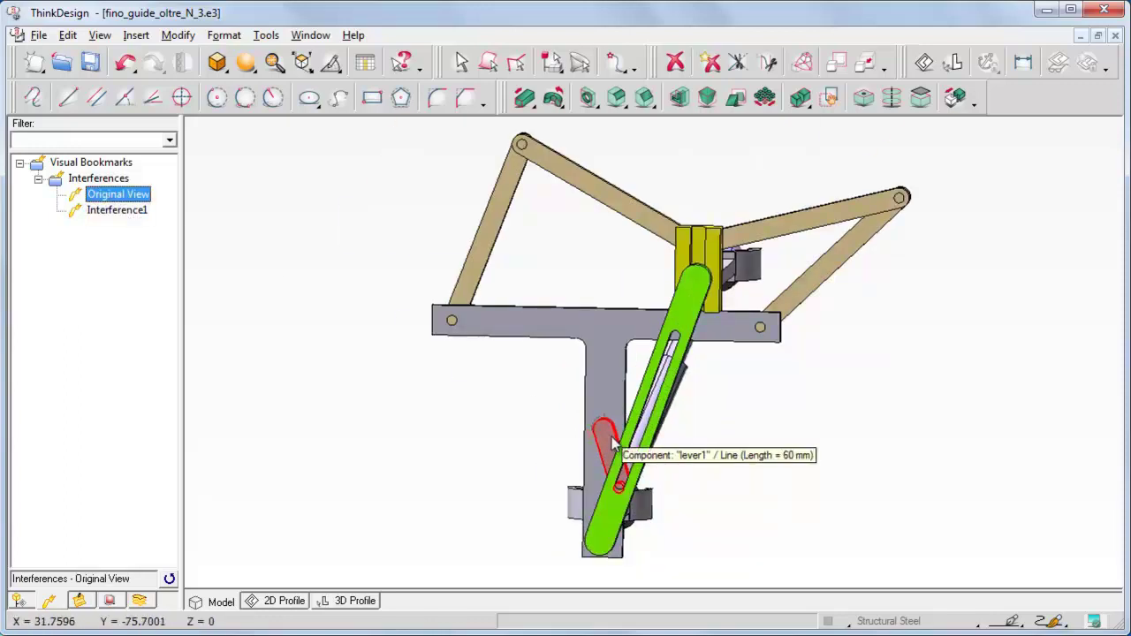
Step: Check interferences between lever1 and lever again and save the interference volume as a solid in the model
{"action": "left_click", "coordinate": [266, 35]}
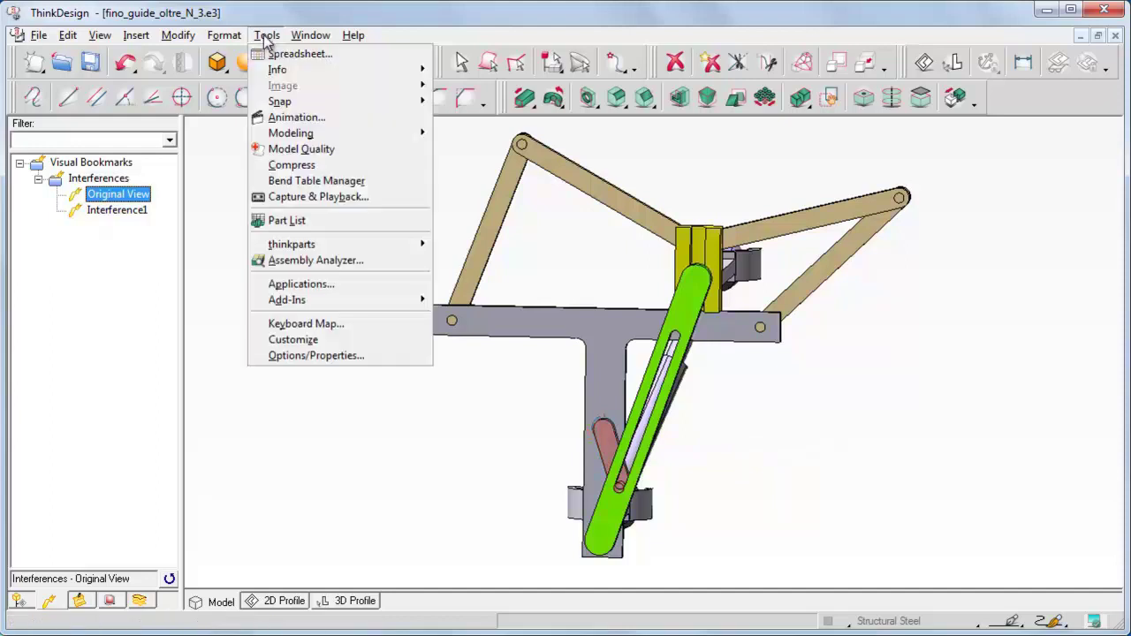
{"action": "mouse_move", "coordinate": [279, 72]}
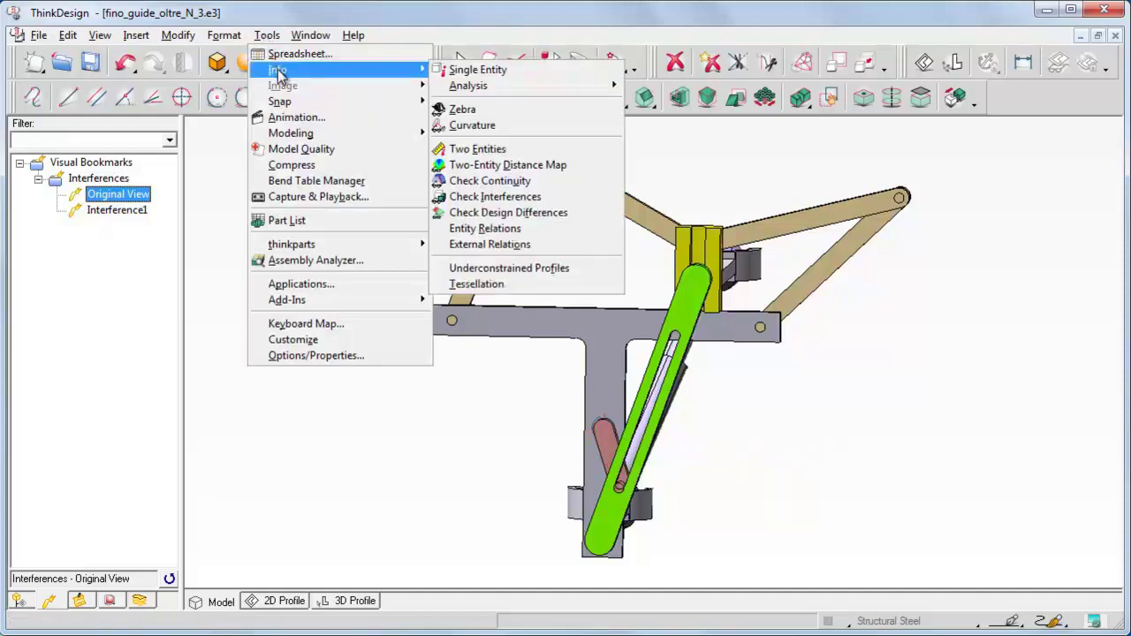
{"action": "left_click", "coordinate": [495, 197]}
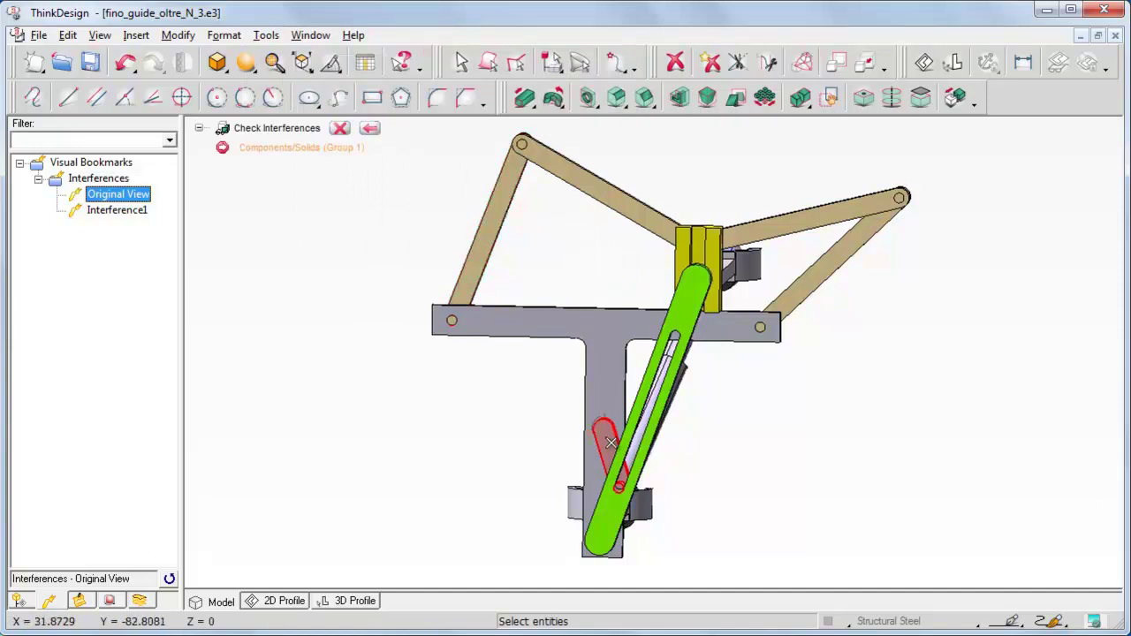
{"action": "left_click", "coordinate": [612, 444]}
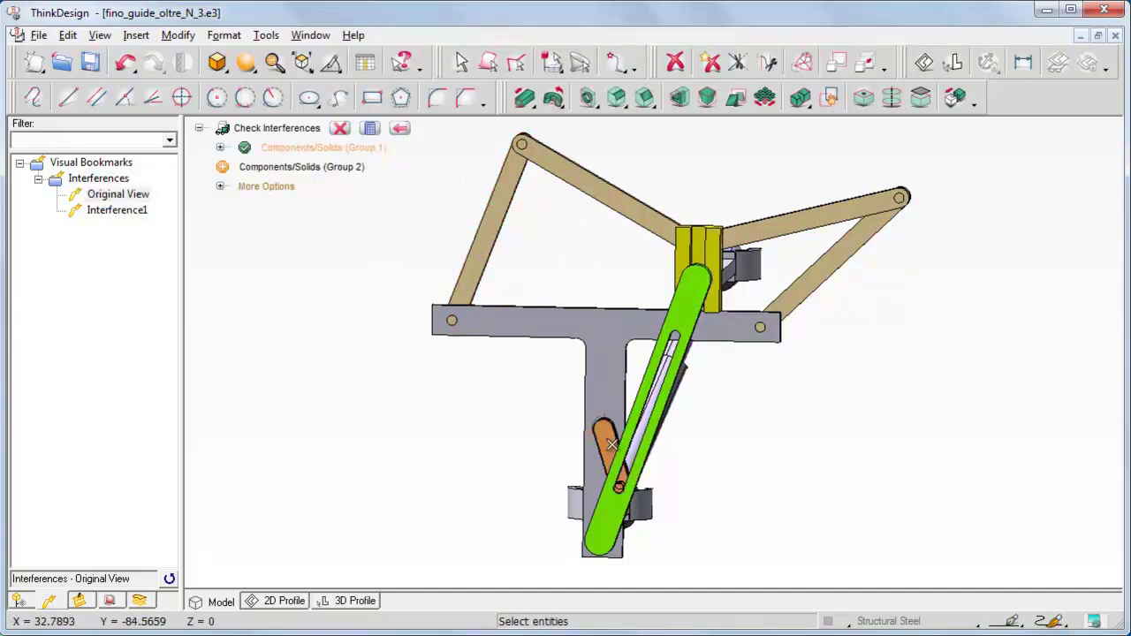
{"action": "left_click", "coordinate": [611, 515]}
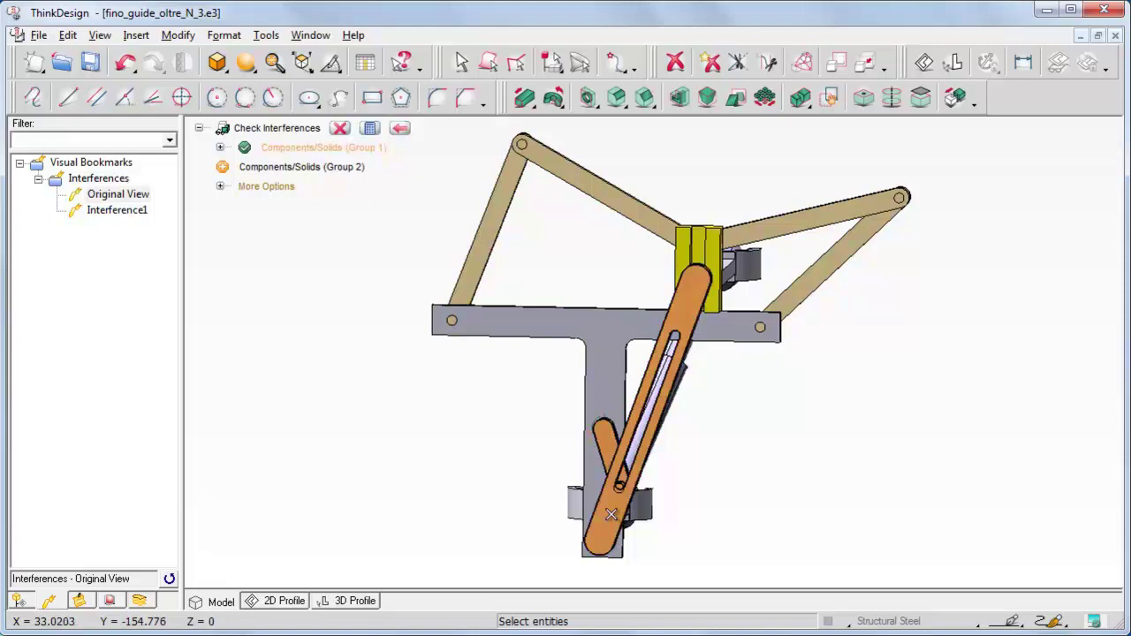
{"action": "left_click", "coordinate": [370, 129]}
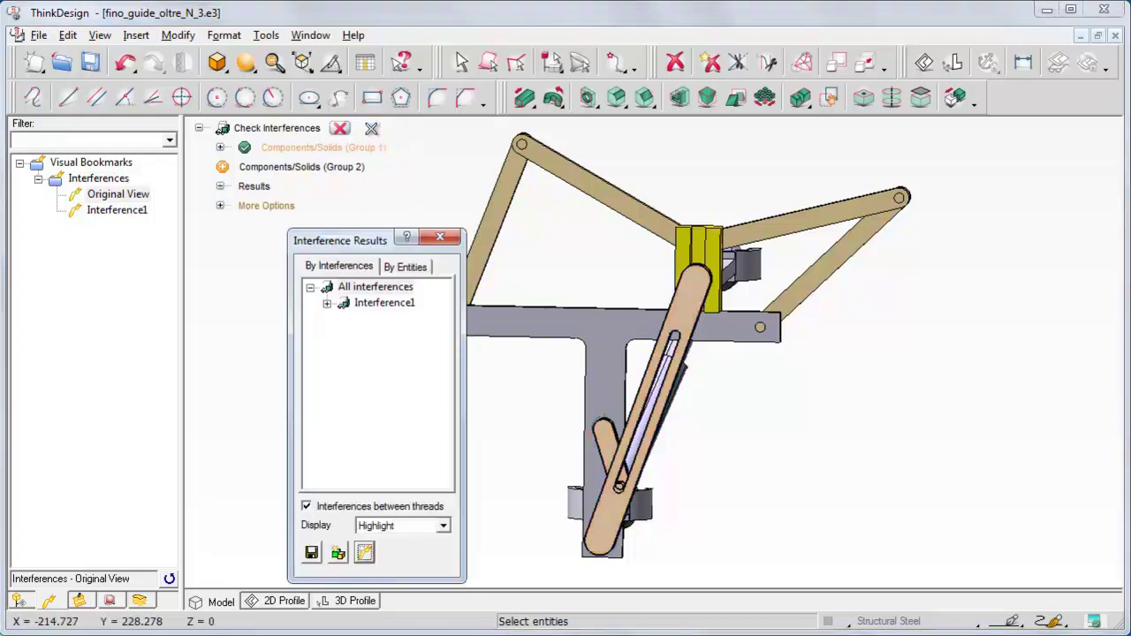
{"action": "left_click", "coordinate": [338, 554]}
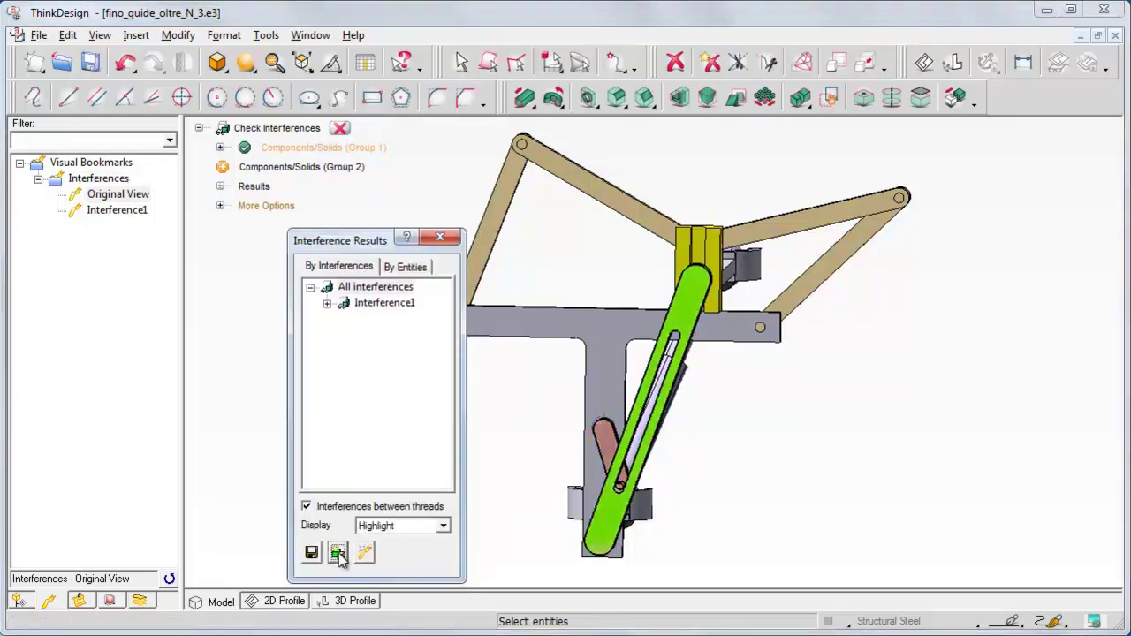
{"action": "left_click", "coordinate": [340, 128]}
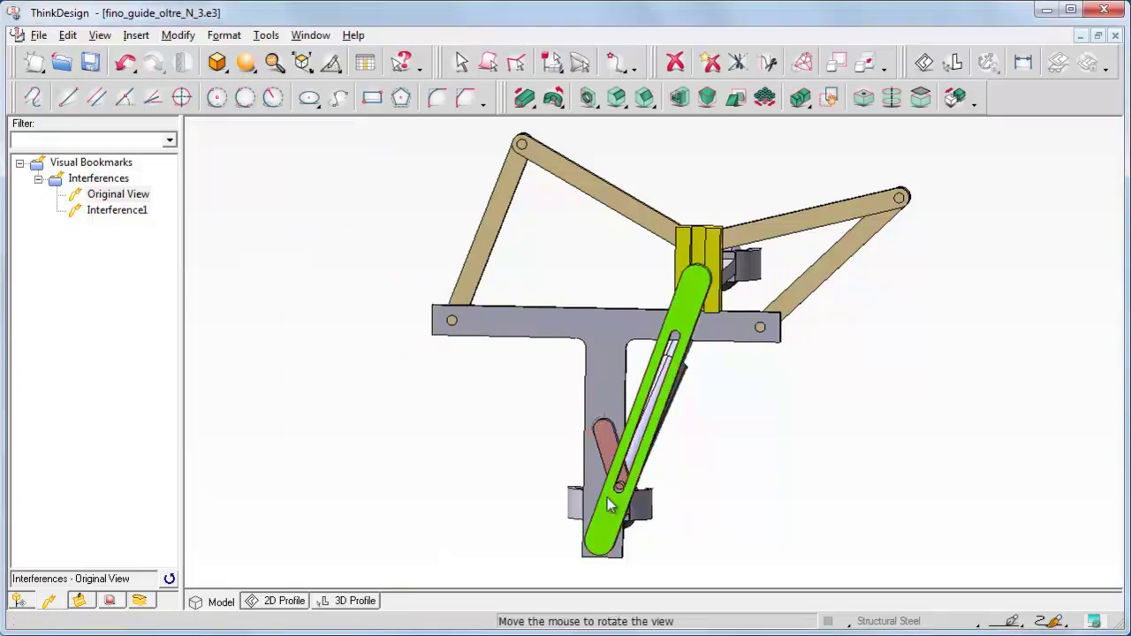
Step: Hide lever1 and lever, and highlight the lever1-lever1 solid at the pin to inspect the interference volume
{"action": "middle_click_drag", "start_coordinate": [608, 503], "coordinate": [549, 496]}
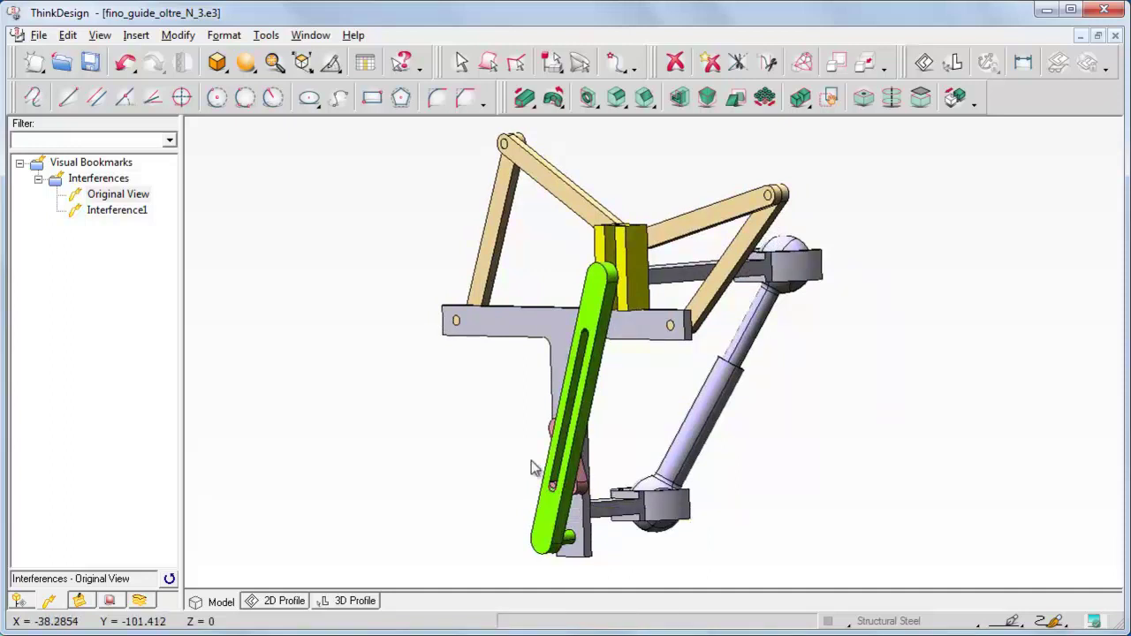
{"action": "key", "text": "ctrl+w"}
{"action": "left_click", "coordinate": [530, 461]}
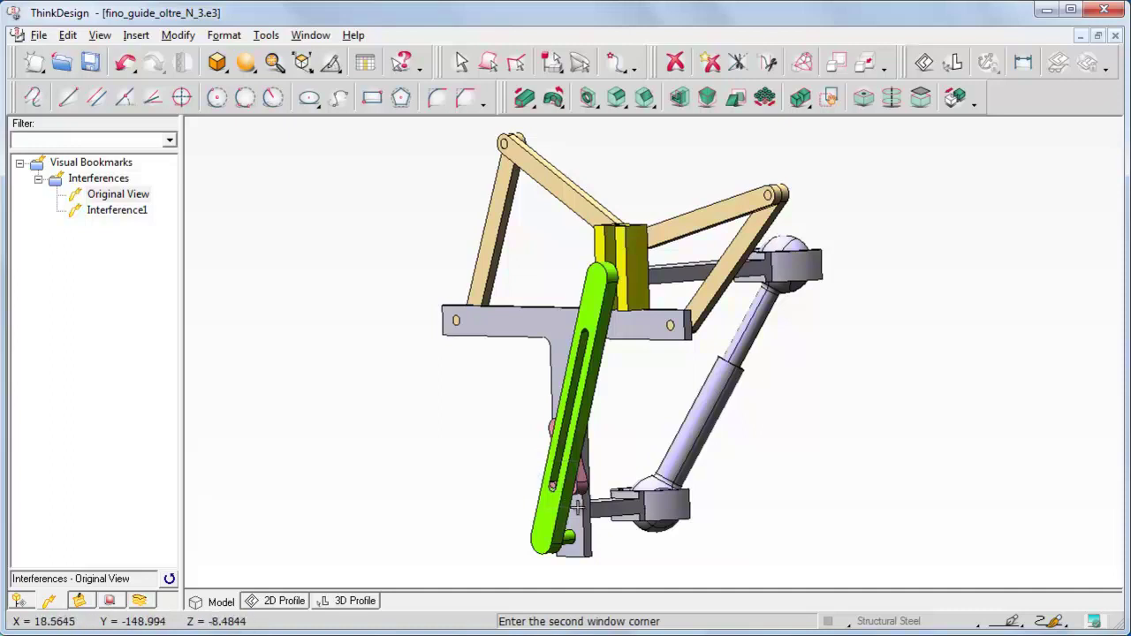
{"action": "left_click", "coordinate": [578, 508]}
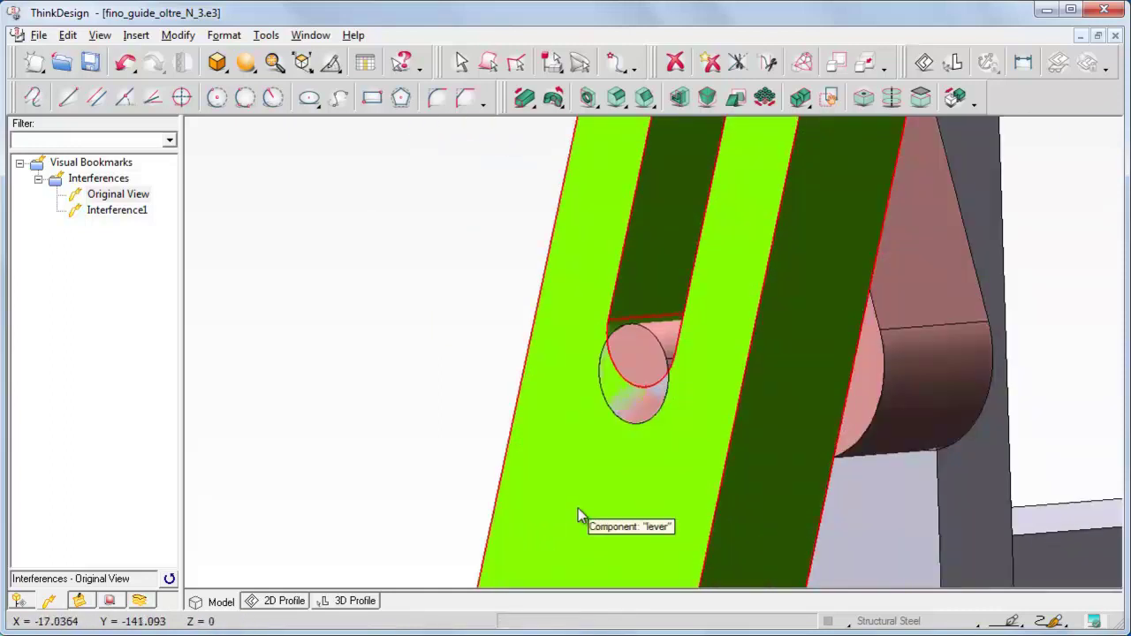
{"action": "left_click", "coordinate": [18, 600]}
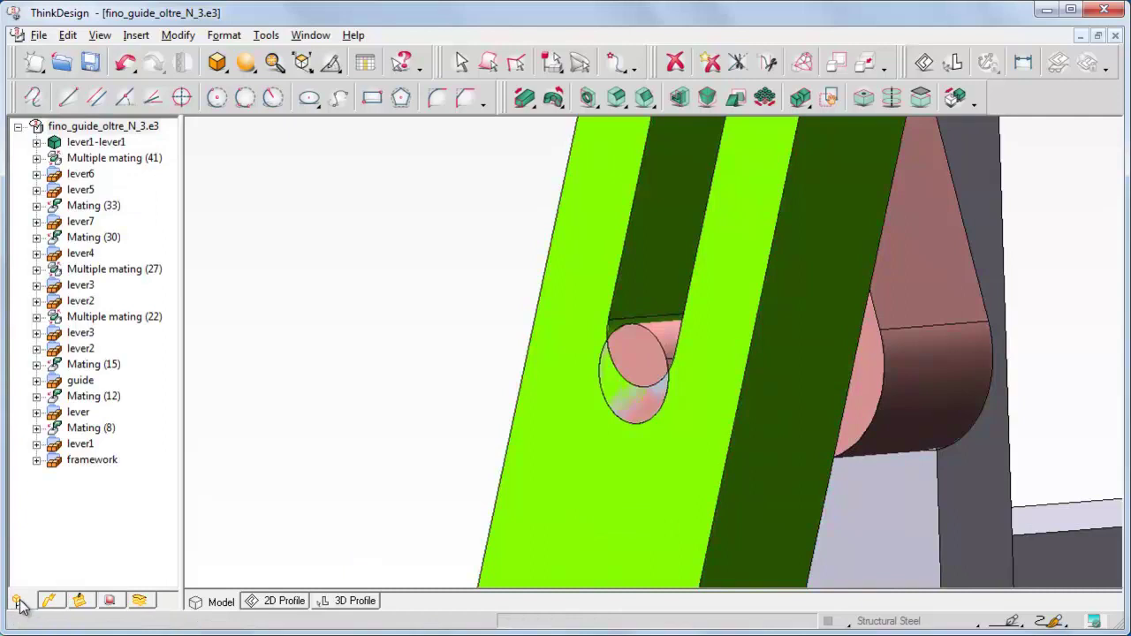
{"action": "right_click", "coordinate": [79, 443]}
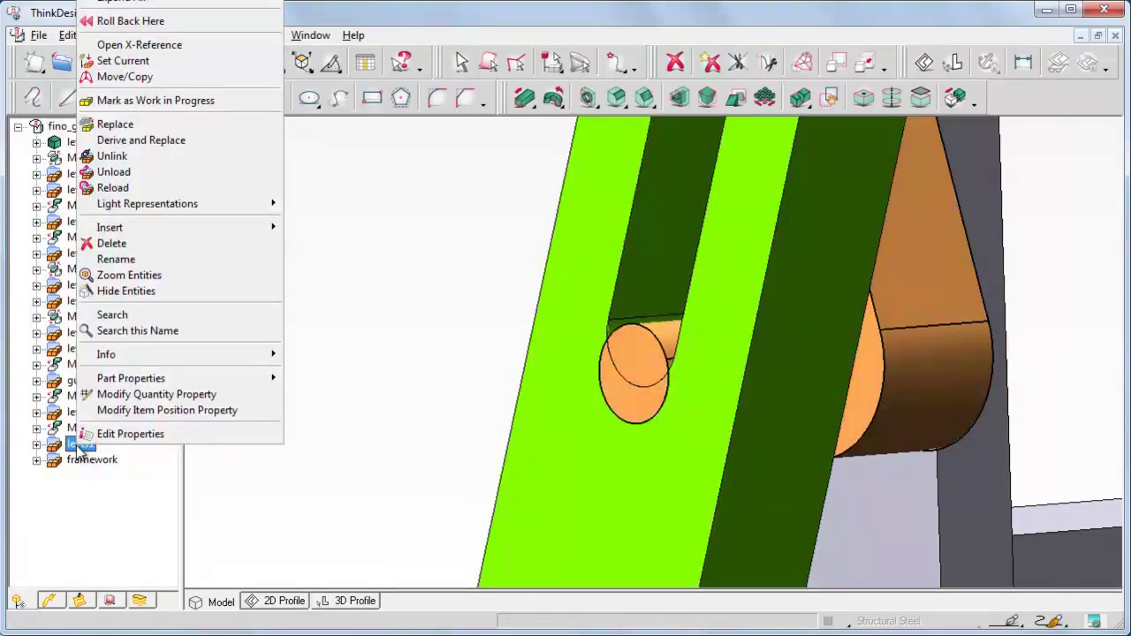
{"action": "left_click", "coordinate": [118, 290]}
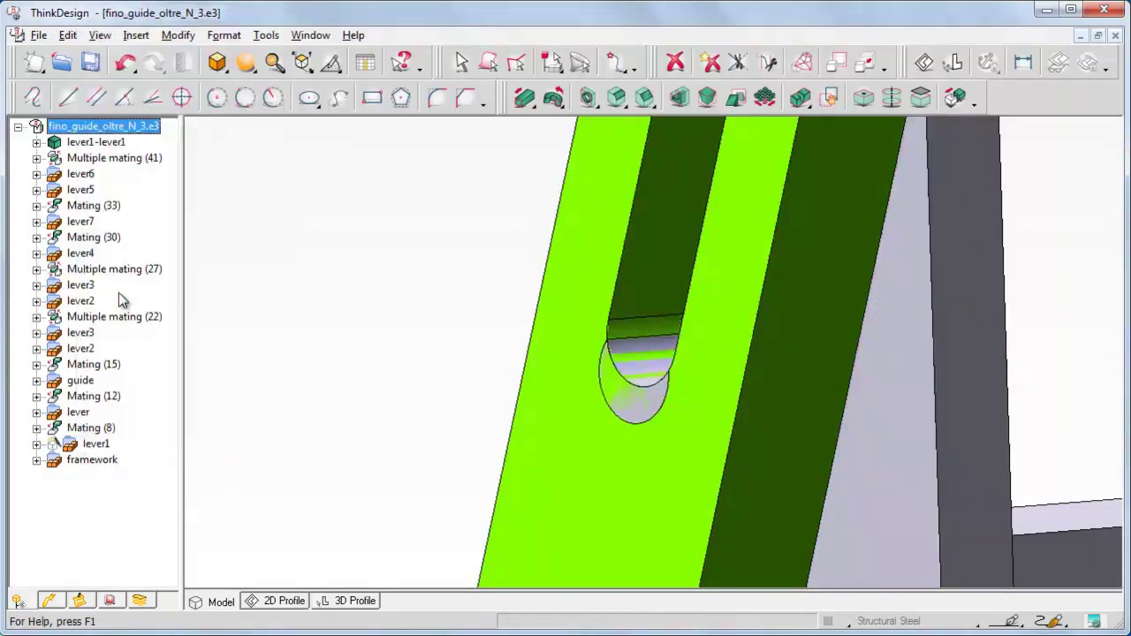
{"action": "right_click", "coordinate": [78, 413]}
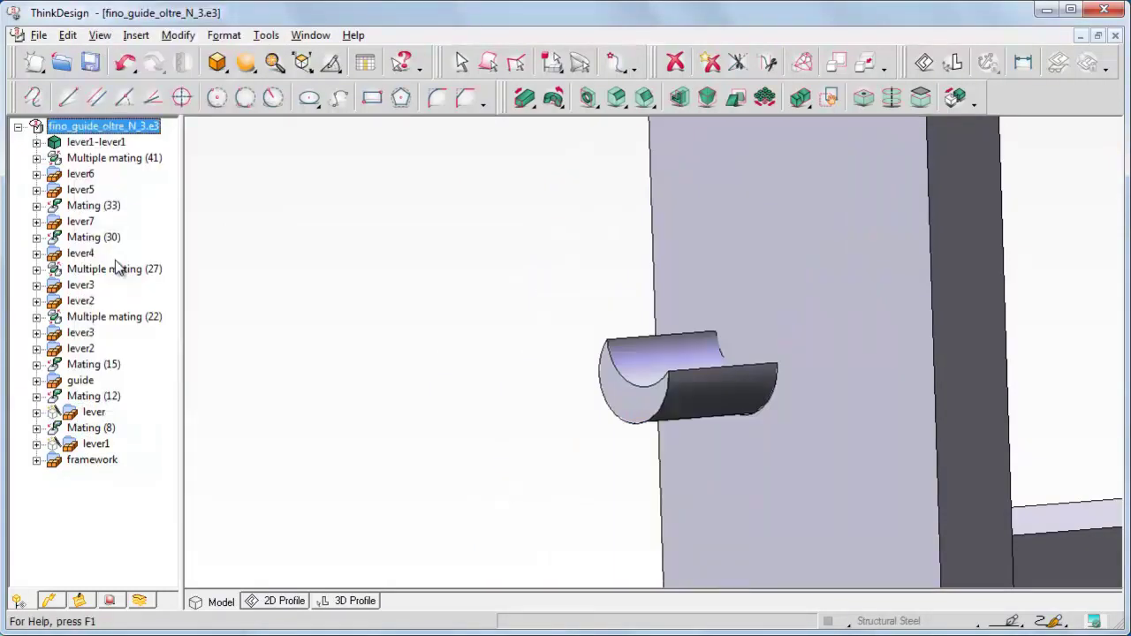
{"action": "left_click", "coordinate": [84, 145]}
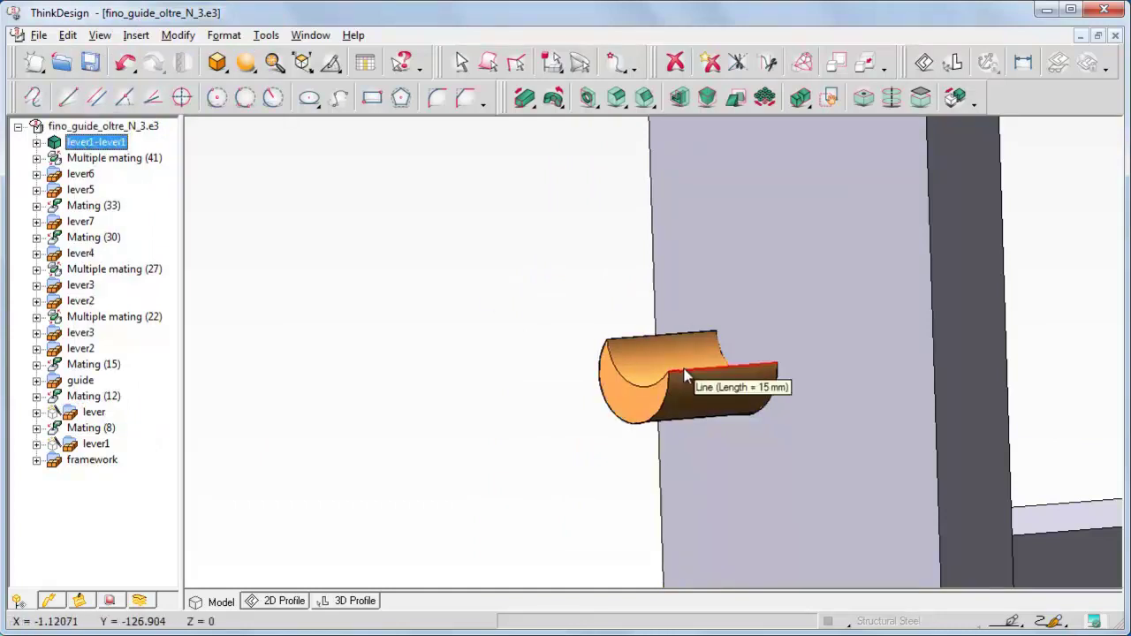
Step: Unhide the lever and lever1 components in the assembly
{"action": "right_click", "coordinate": [91, 413]}
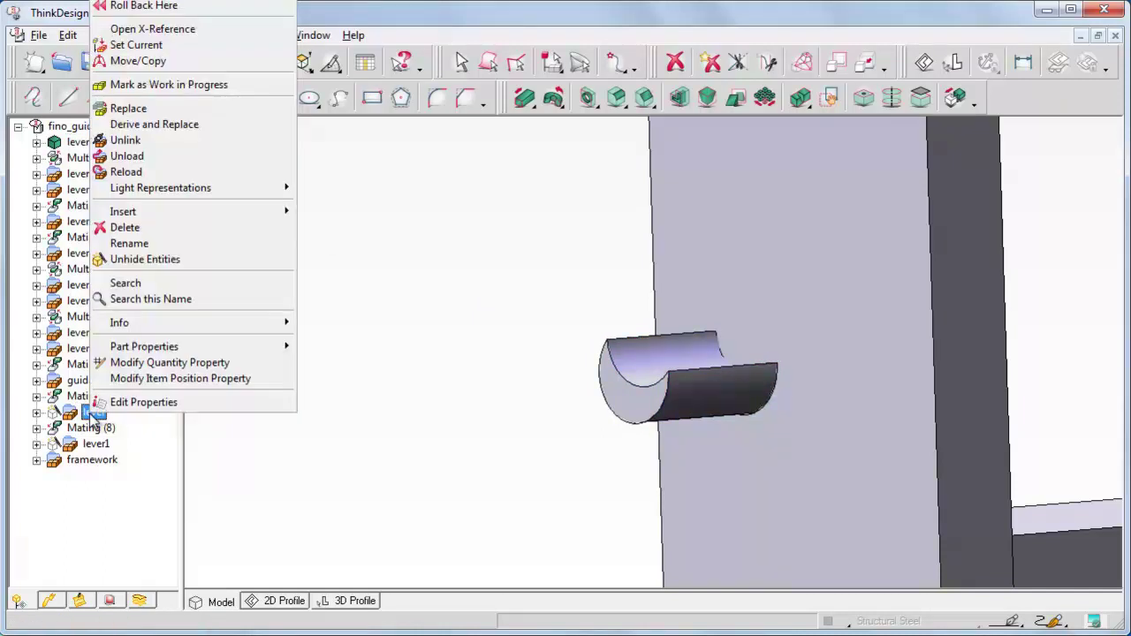
{"action": "left_click", "coordinate": [140, 262]}
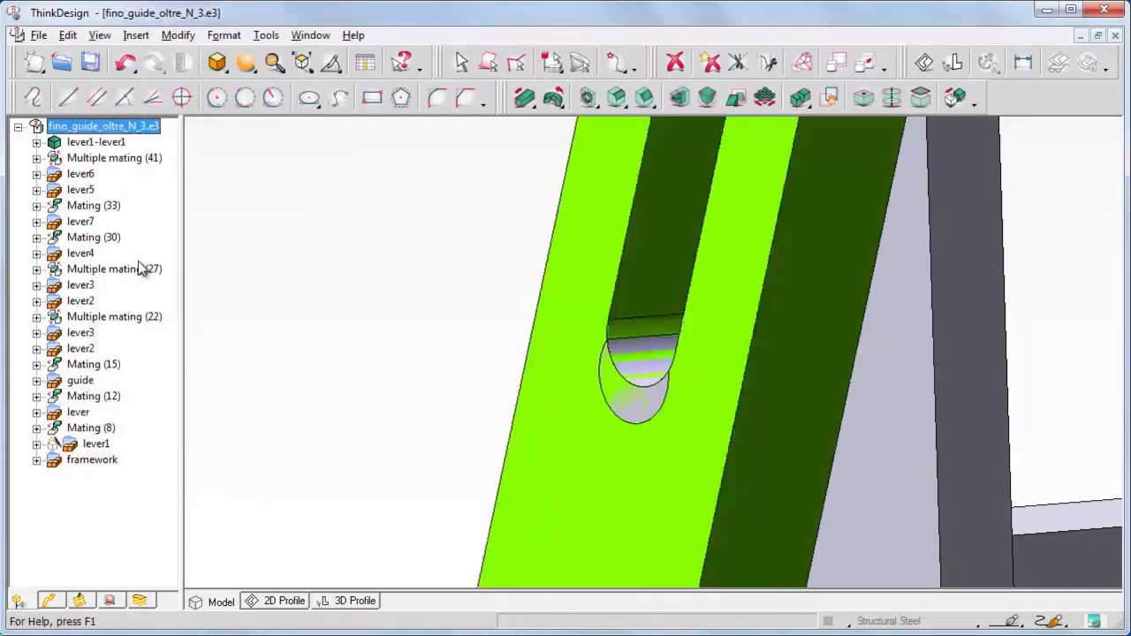
{"action": "right_click", "coordinate": [102, 446]}
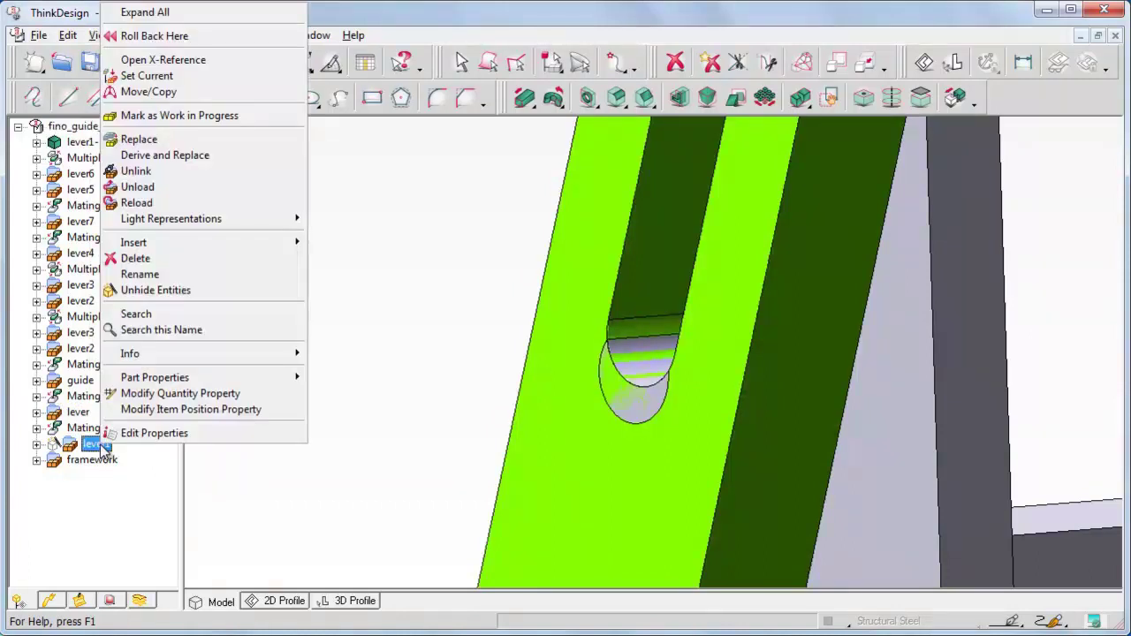
{"action": "left_click", "coordinate": [148, 289]}
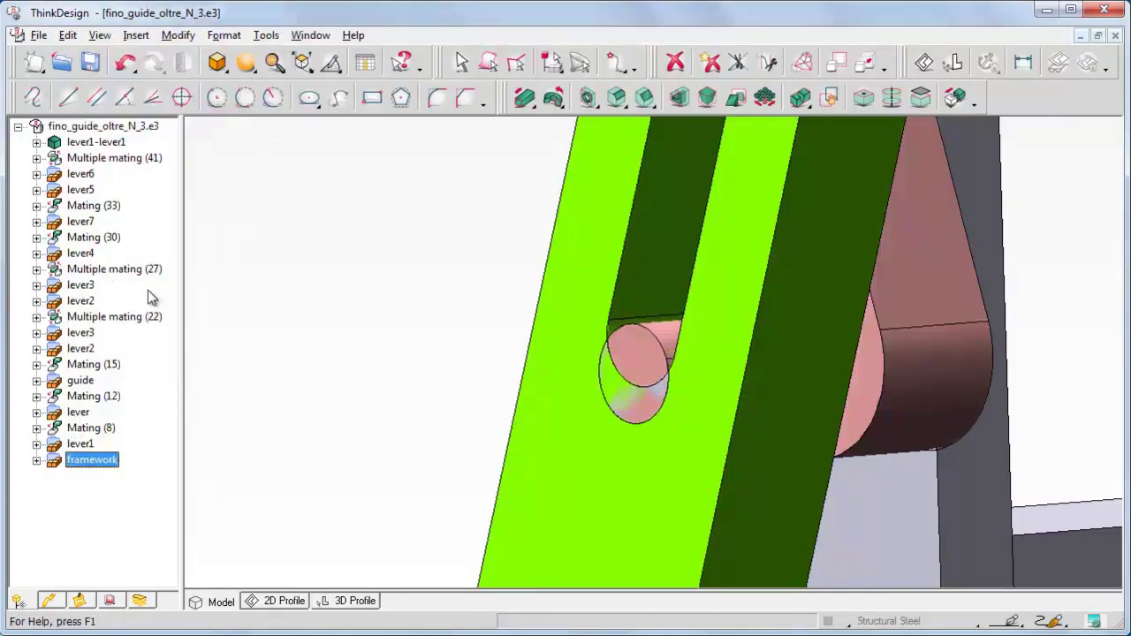
Step: Examine the mating properties of Mating (15) and create a visual bookmark from them
{"action": "left_click", "coordinate": [36, 364]}
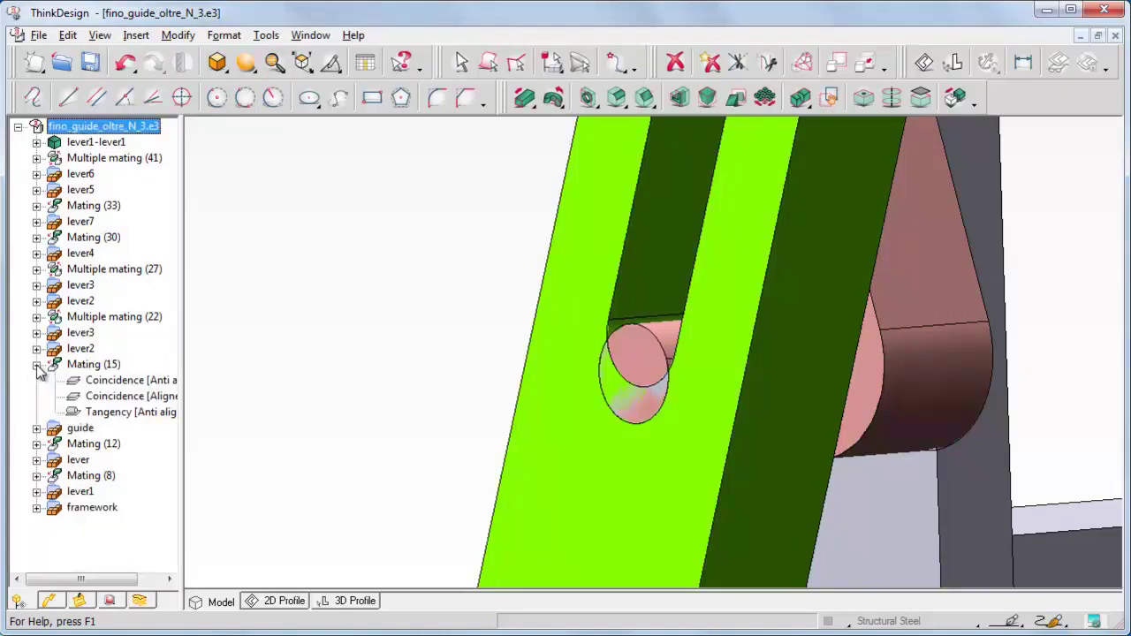
{"action": "right_click", "coordinate": [86, 367]}
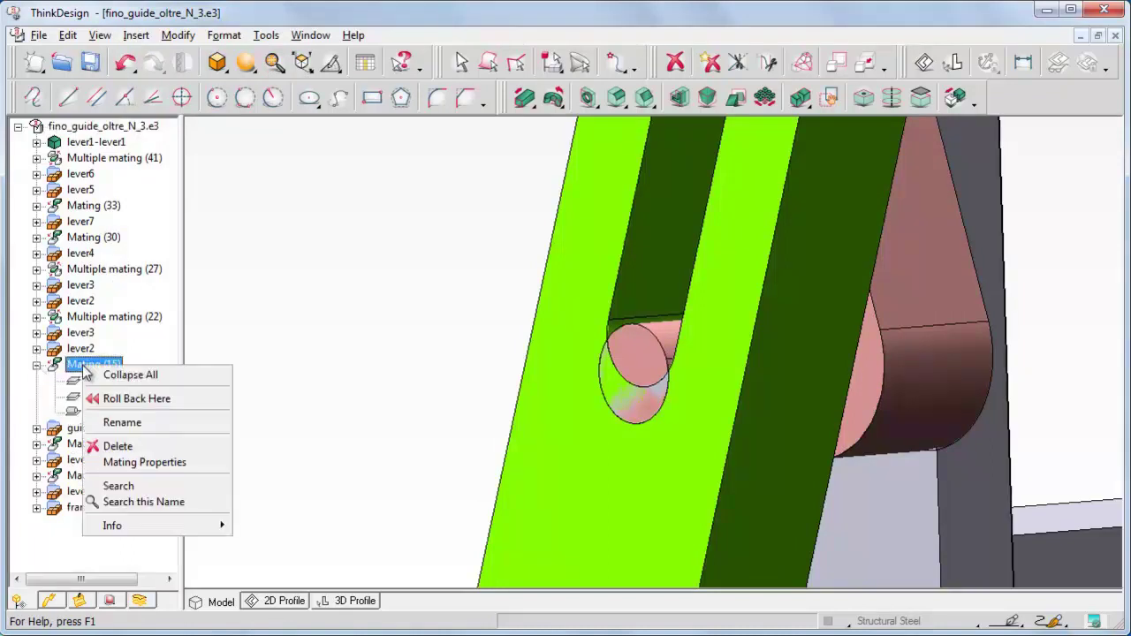
{"action": "left_click", "coordinate": [133, 462]}
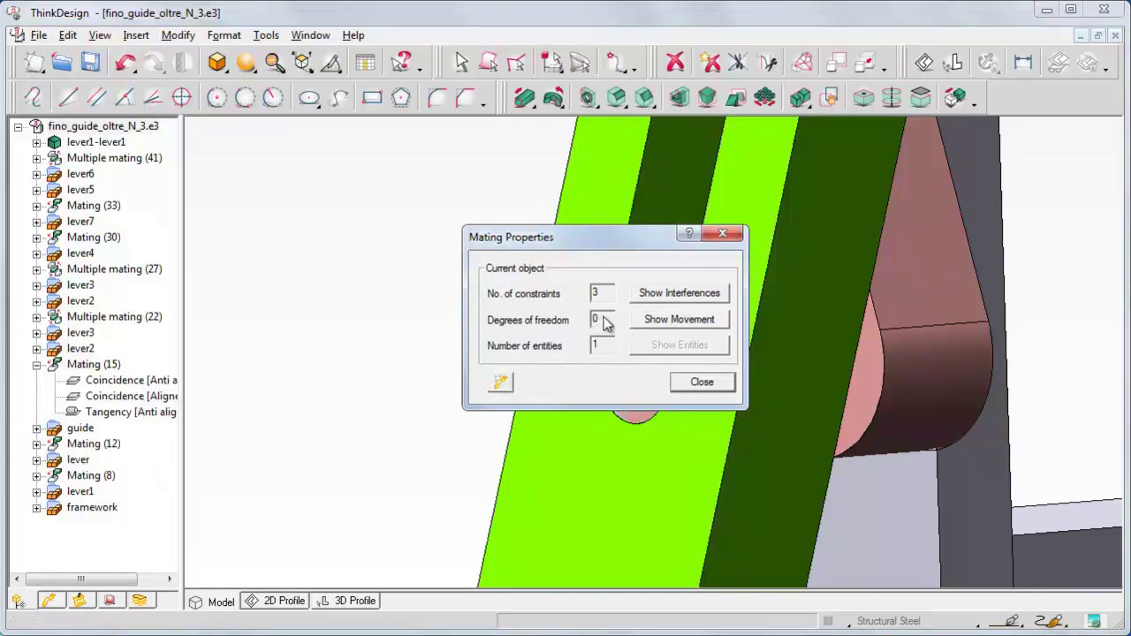
{"action": "left_click", "coordinate": [500, 382]}
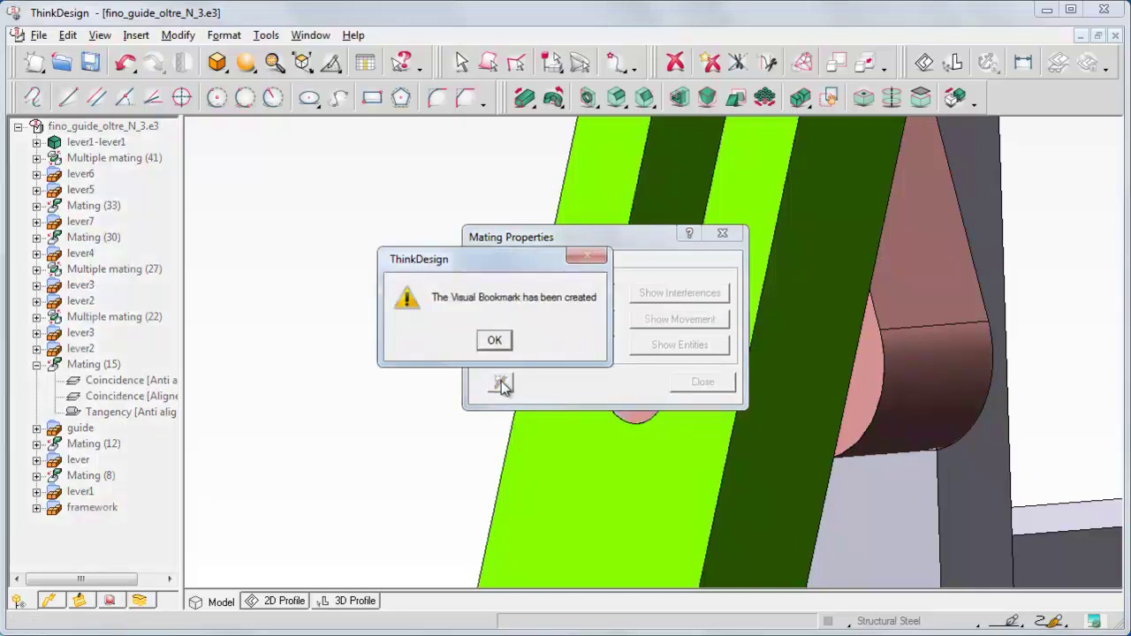
{"action": "left_click", "coordinate": [493, 341]}
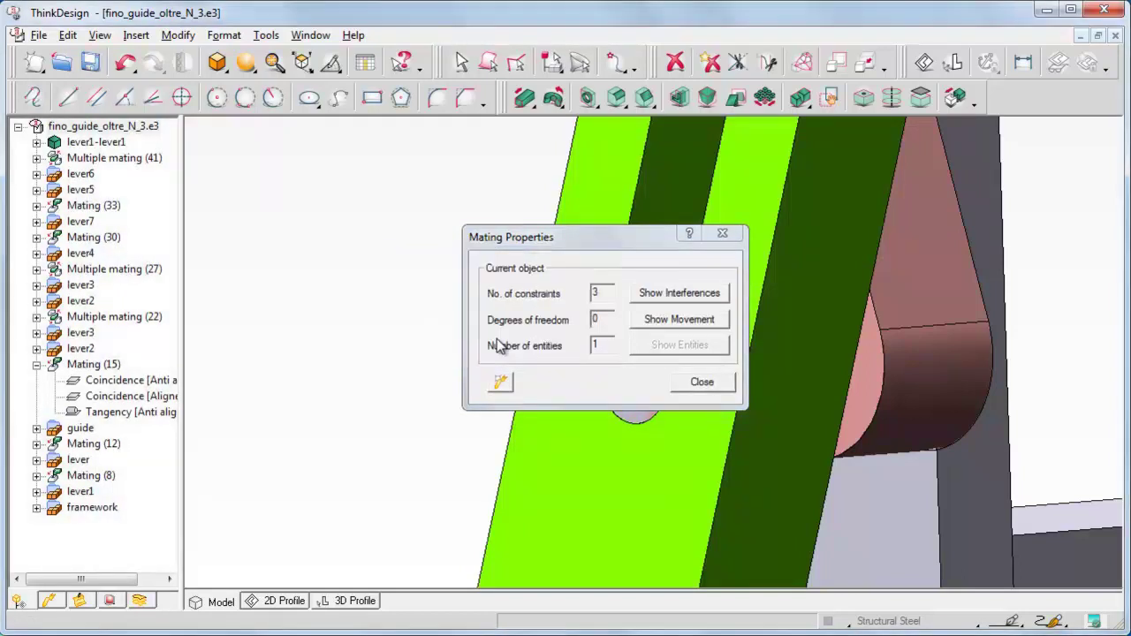
{"action": "left_click", "coordinate": [702, 382]}
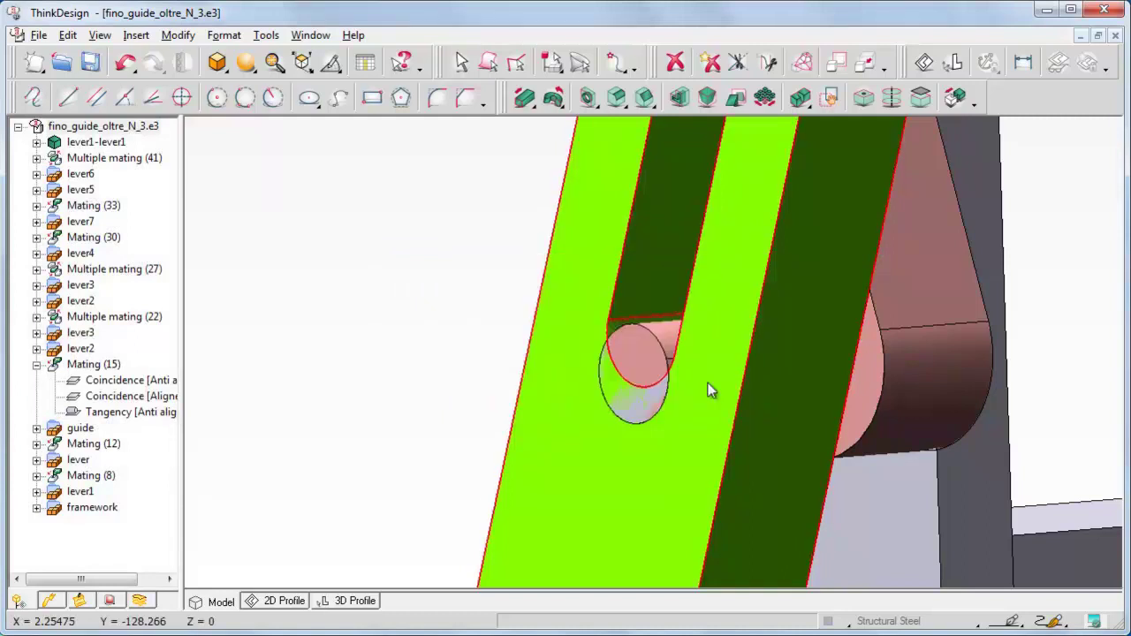
Step: Activate the Mating (15) visual bookmark to view the bookmarked mating
{"action": "left_click", "coordinate": [48, 600]}
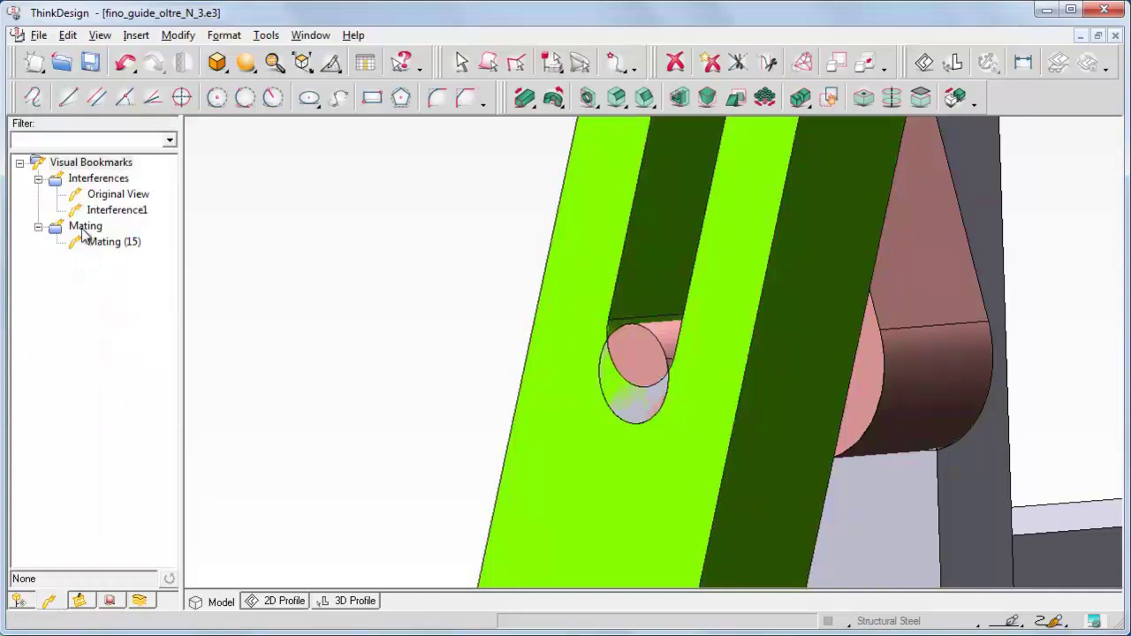
{"action": "right_click", "coordinate": [102, 246]}
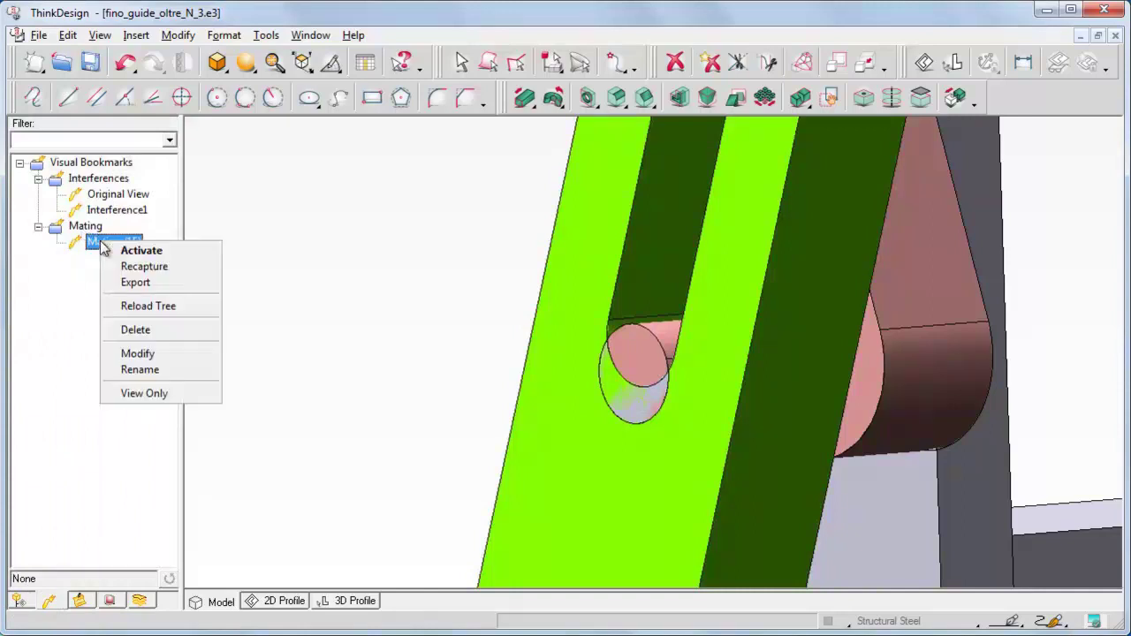
{"action": "left_click", "coordinate": [137, 251]}
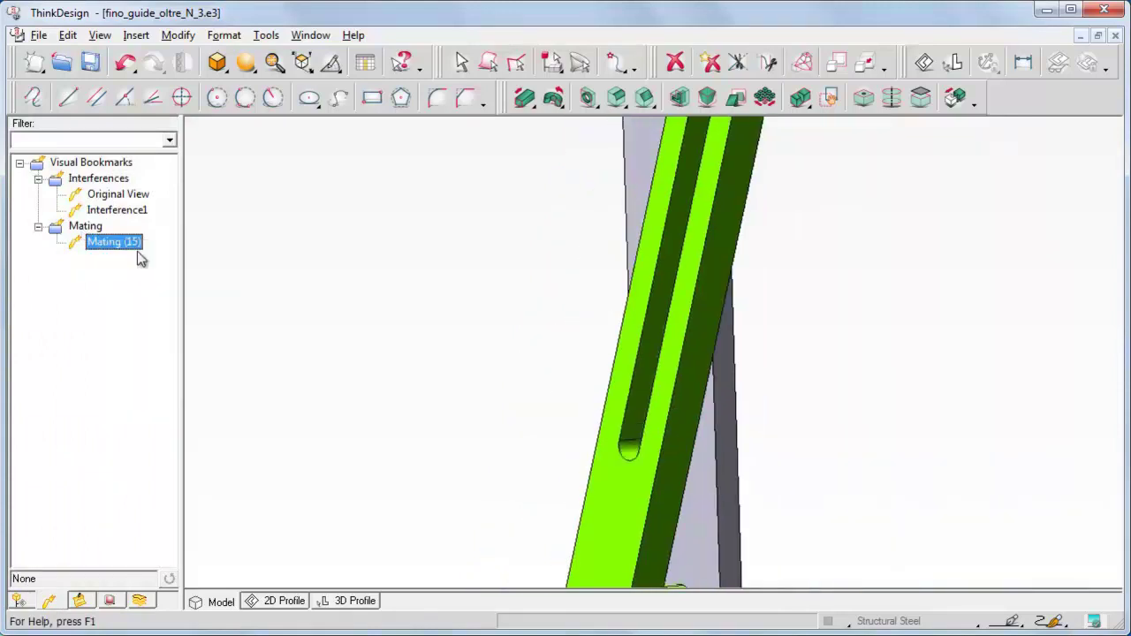
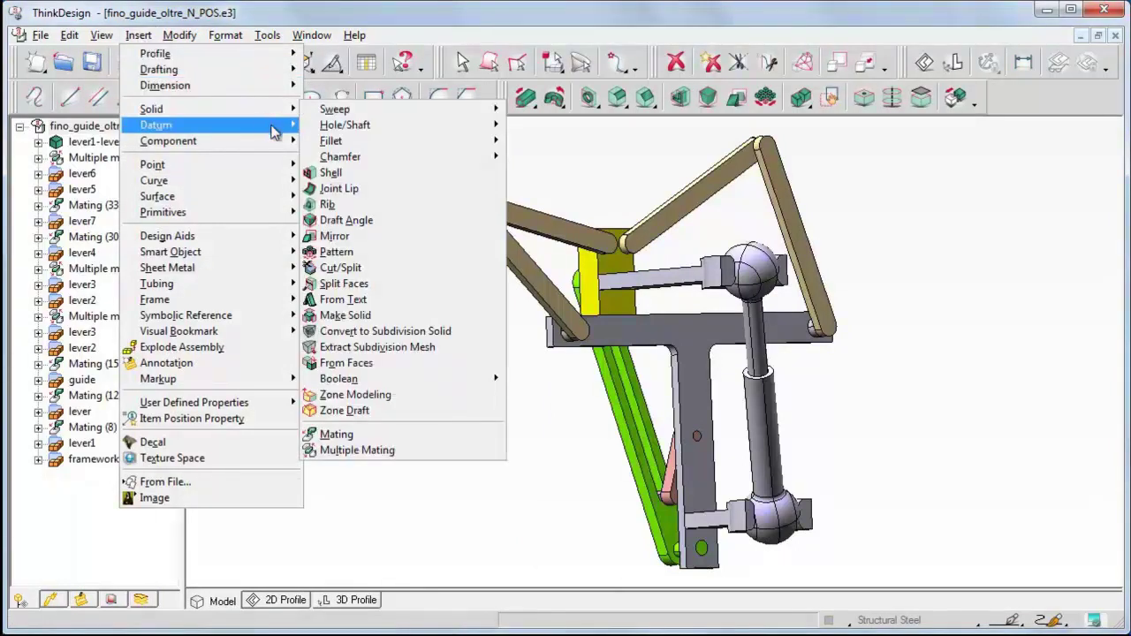
Step: Insert frameworkProfile.e3 as an external reference component and place it beside the mechanism assembly
{"action": "mouse_move", "coordinate": [294, 145]}
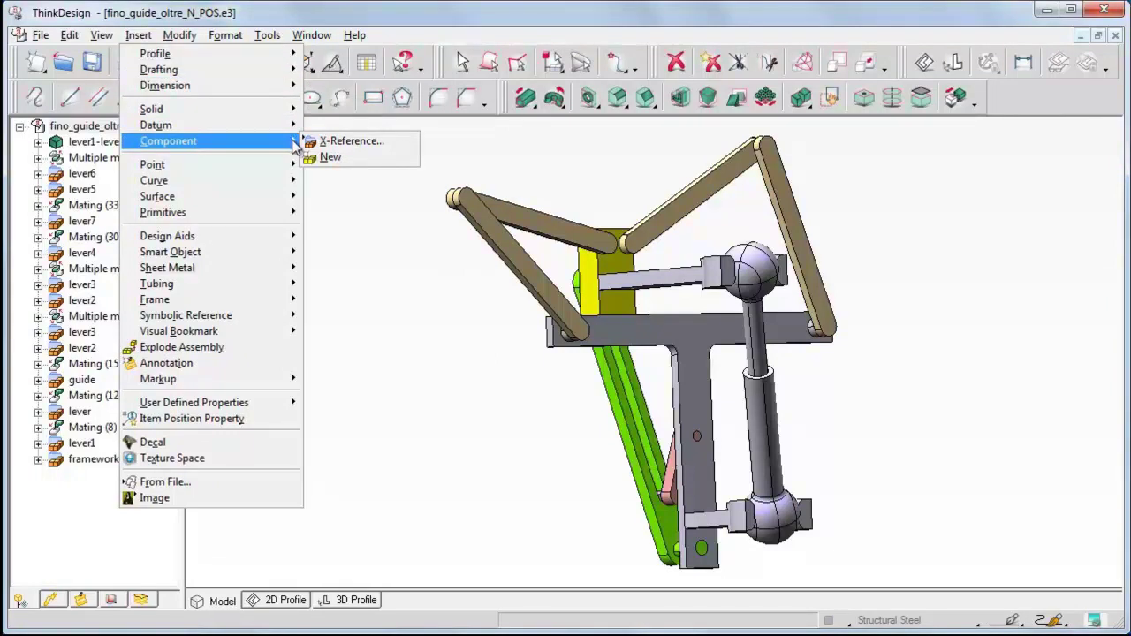
{"action": "left_click", "coordinate": [347, 142]}
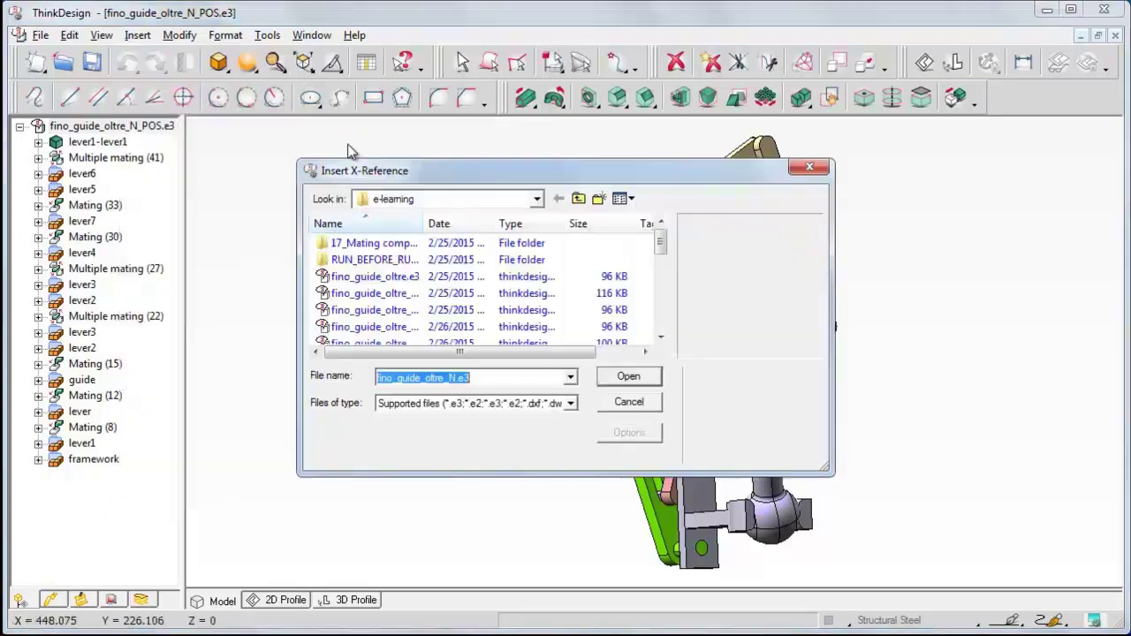
{"action": "type", "text": "frameworkProfile.e3"}
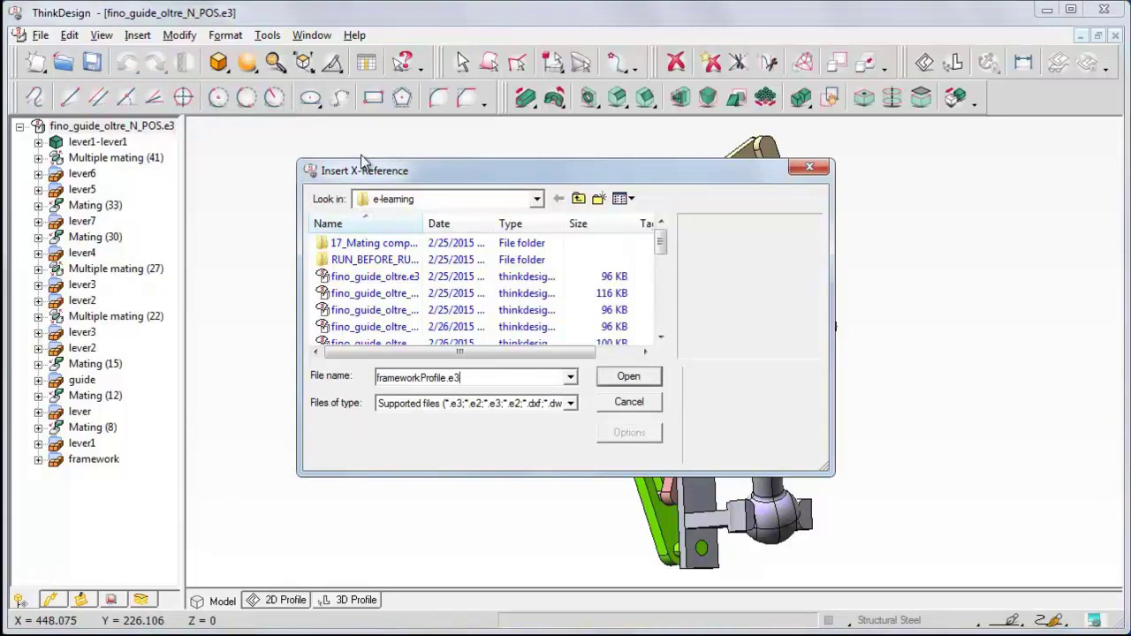
{"action": "left_click", "coordinate": [628, 378]}
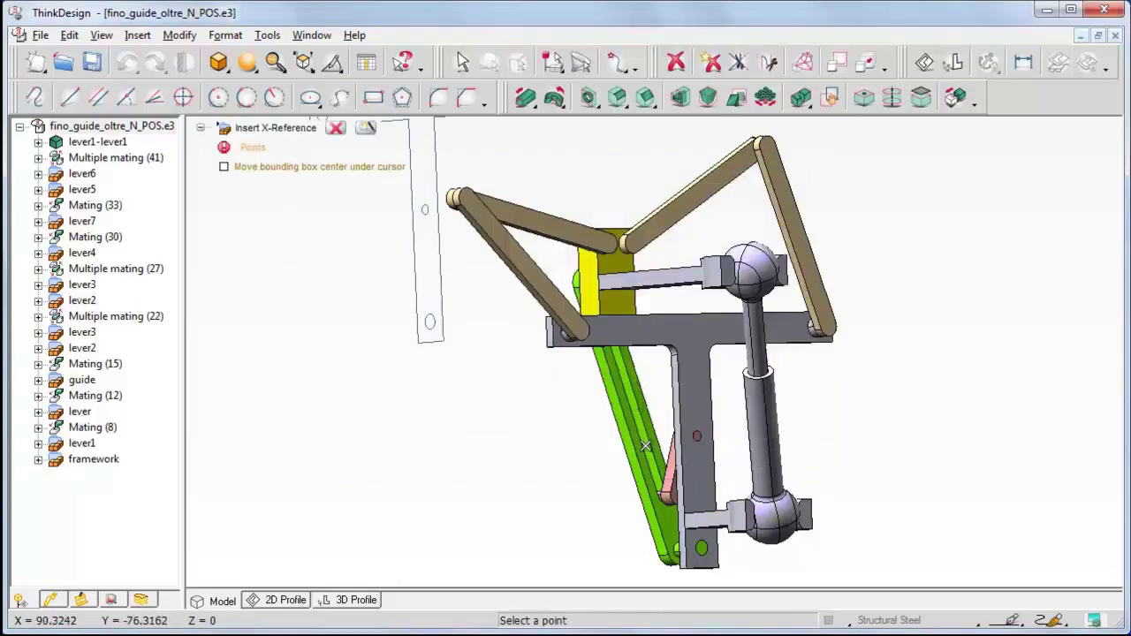
{"action": "left_click", "coordinate": [676, 581]}
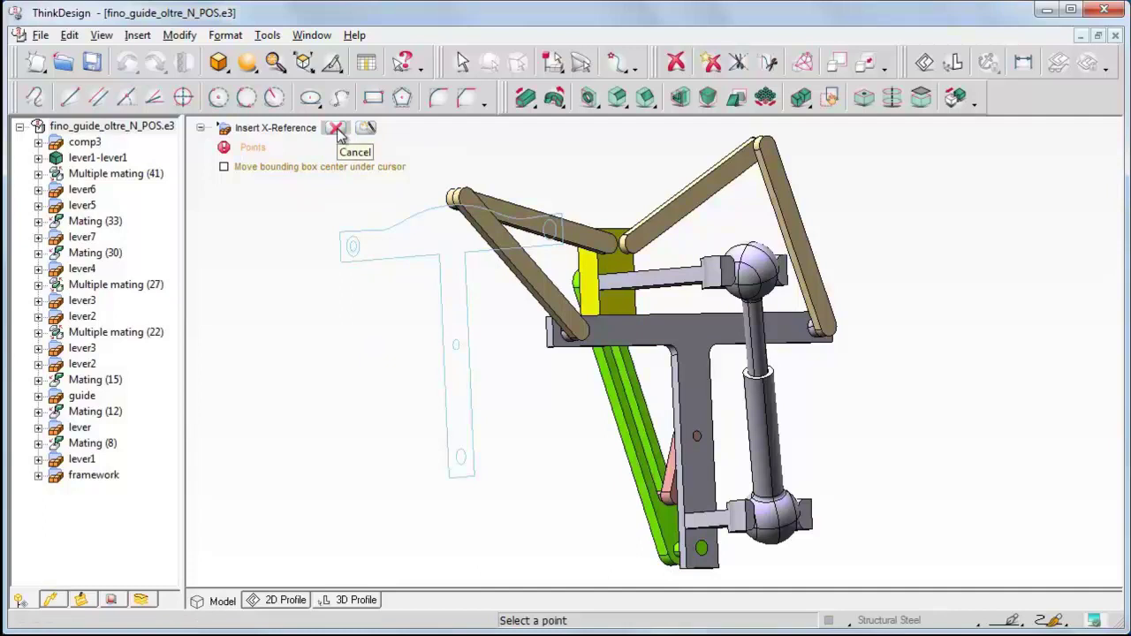
{"action": "left_click", "coordinate": [337, 130]}
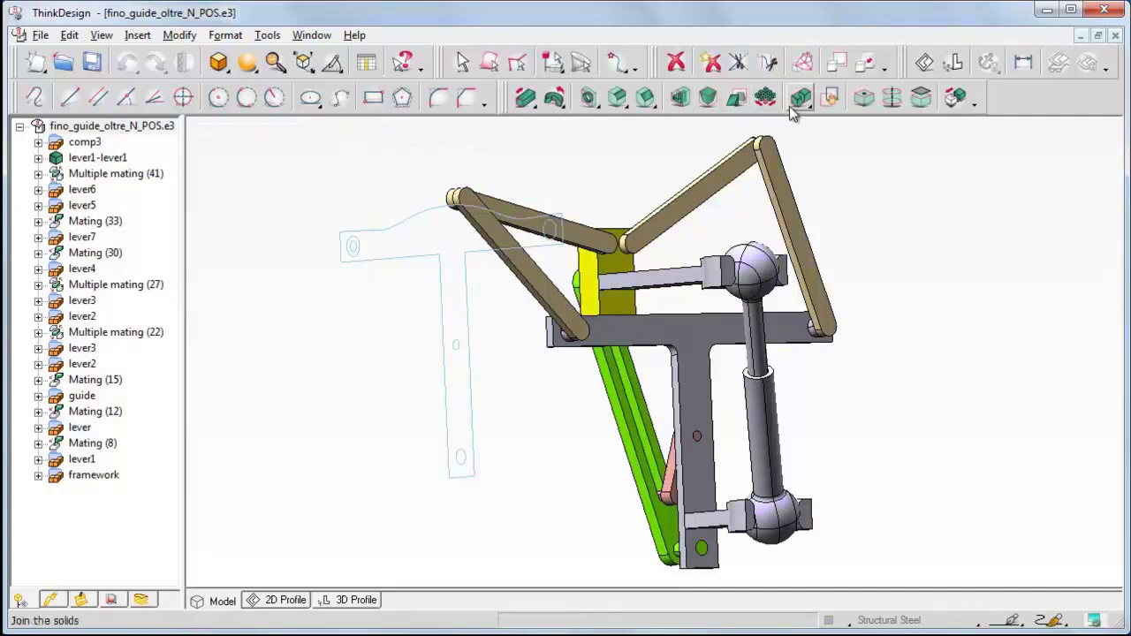
Step: Mate the inserted framework profile to the framework with a Coaxiality solid mating between their corresponding edges, using Any alignment
{"action": "left_click", "coordinate": [957, 102]}
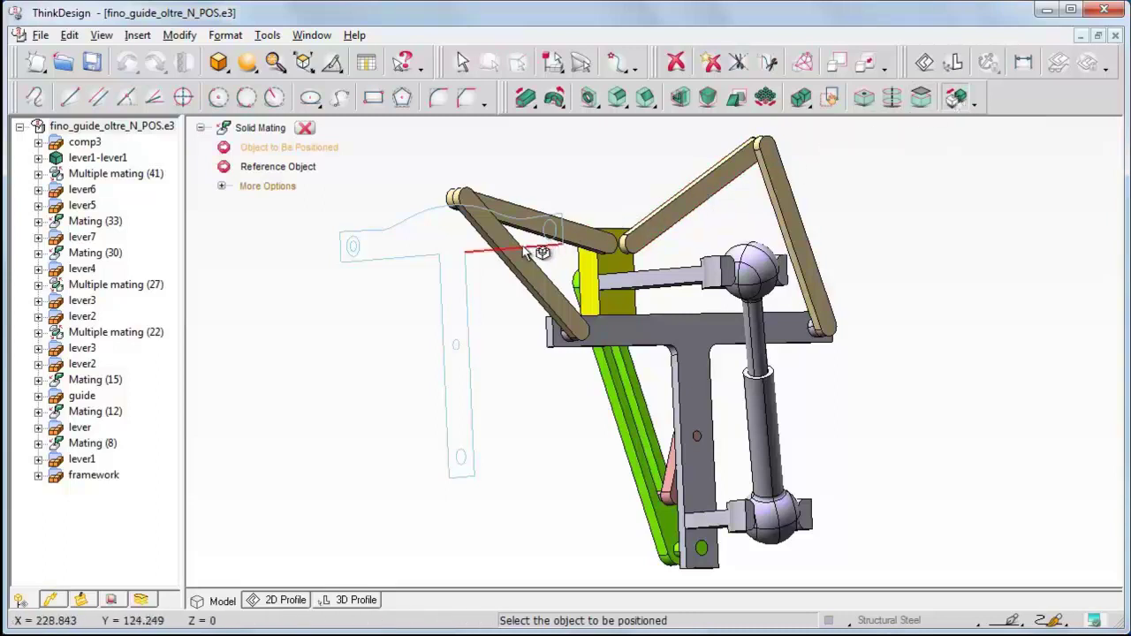
{"action": "left_click", "coordinate": [467, 267]}
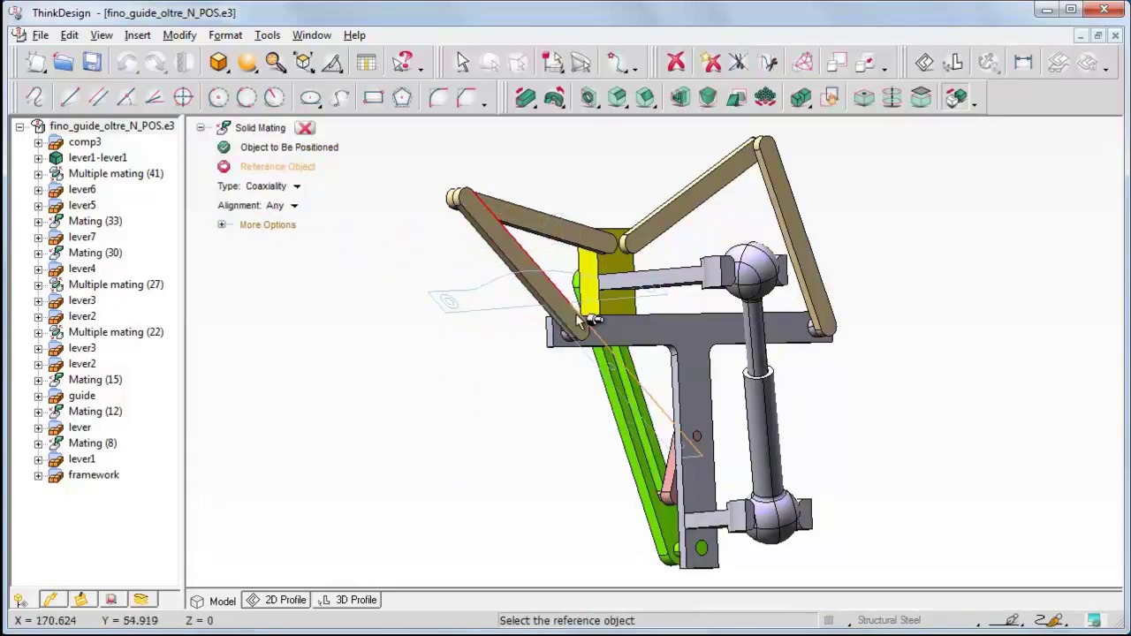
{"action": "left_click", "coordinate": [676, 358]}
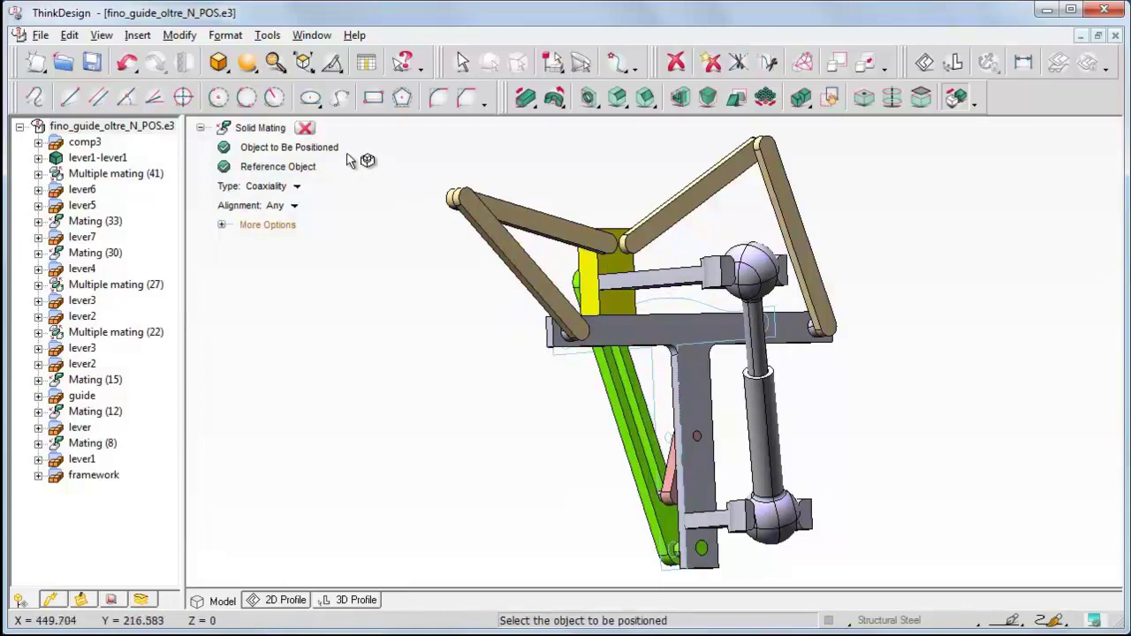
{"action": "left_click", "coordinate": [307, 131]}
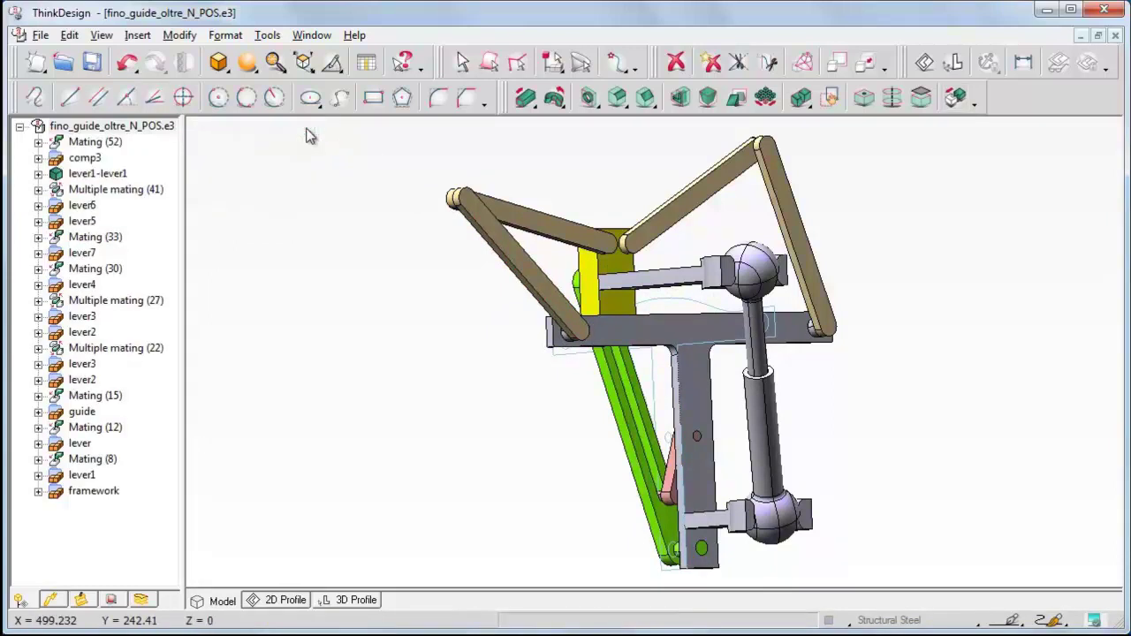
Step: Add a Coincidence solid mating between the profile's lower end edge and the framework's matching lower edge
{"action": "left_click", "coordinate": [646, 528]}
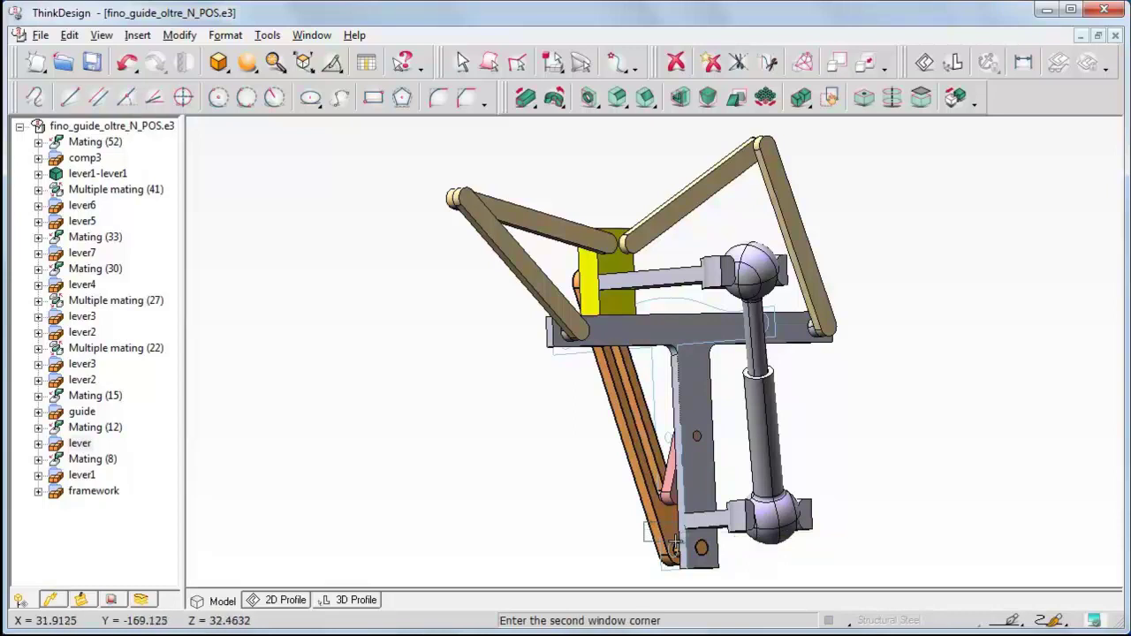
{"action": "left_click", "coordinate": [721, 573]}
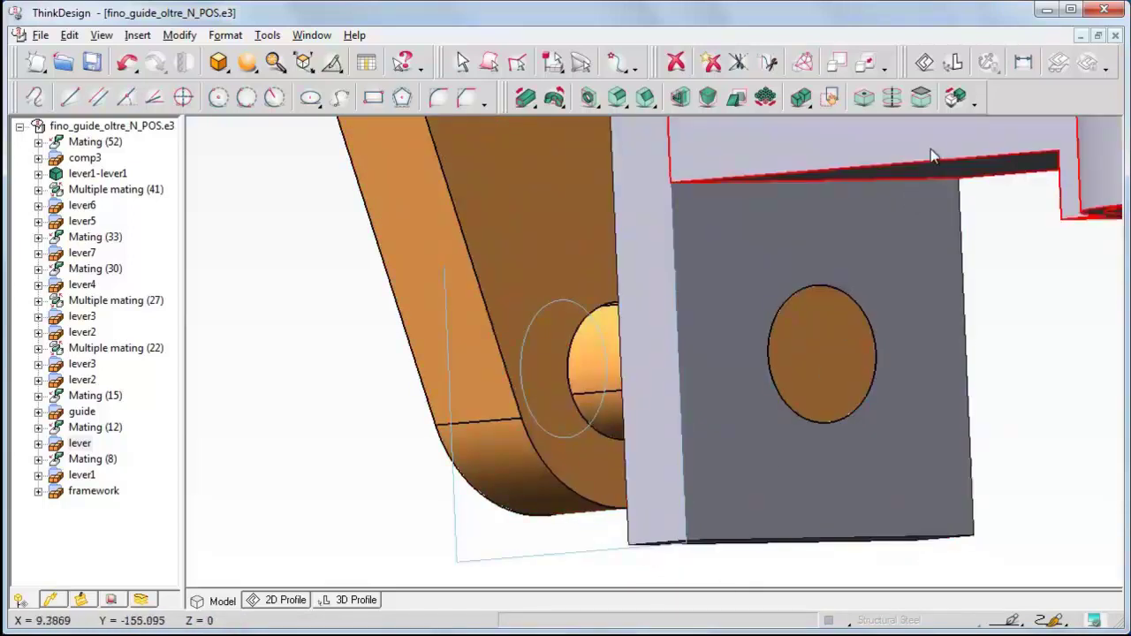
{"action": "left_click", "coordinate": [957, 99]}
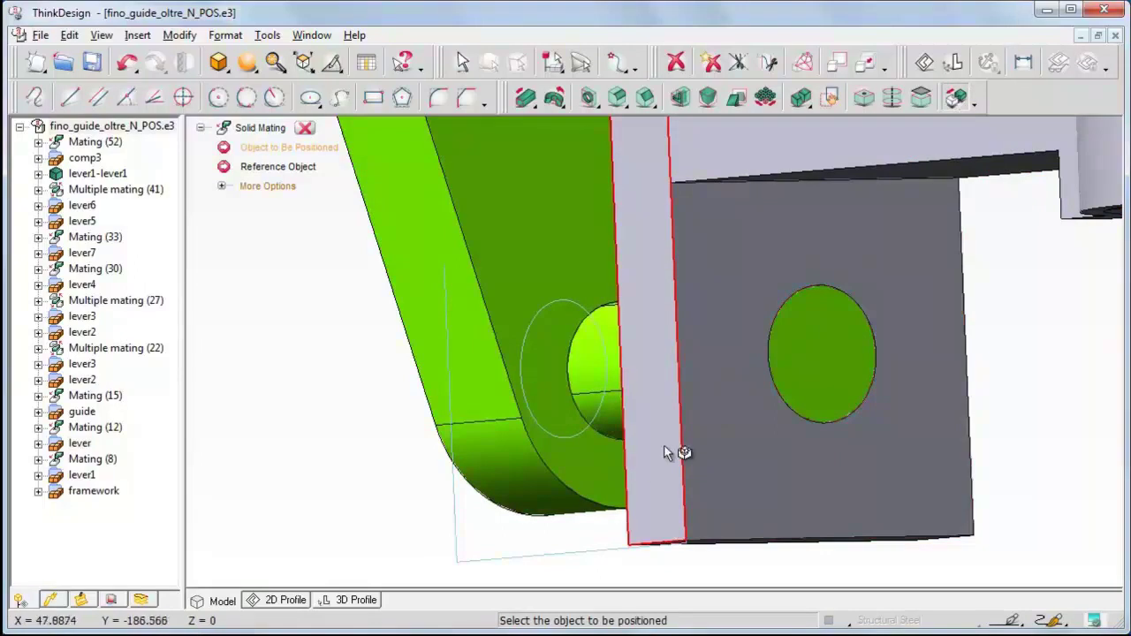
{"action": "left_click", "coordinate": [574, 557]}
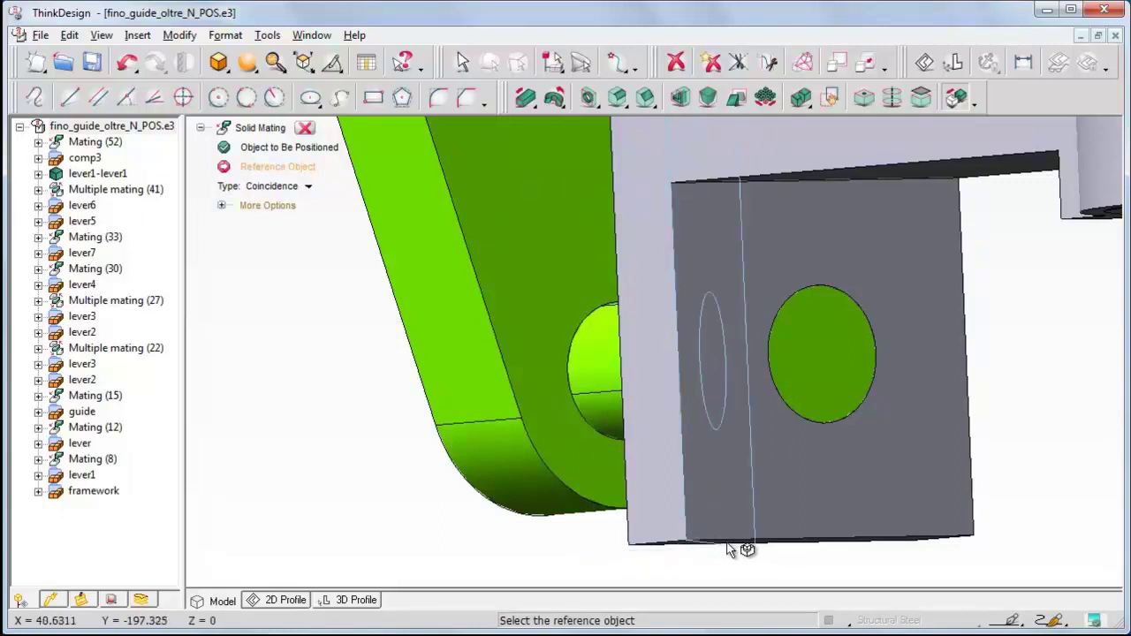
{"action": "left_click", "coordinate": [831, 542]}
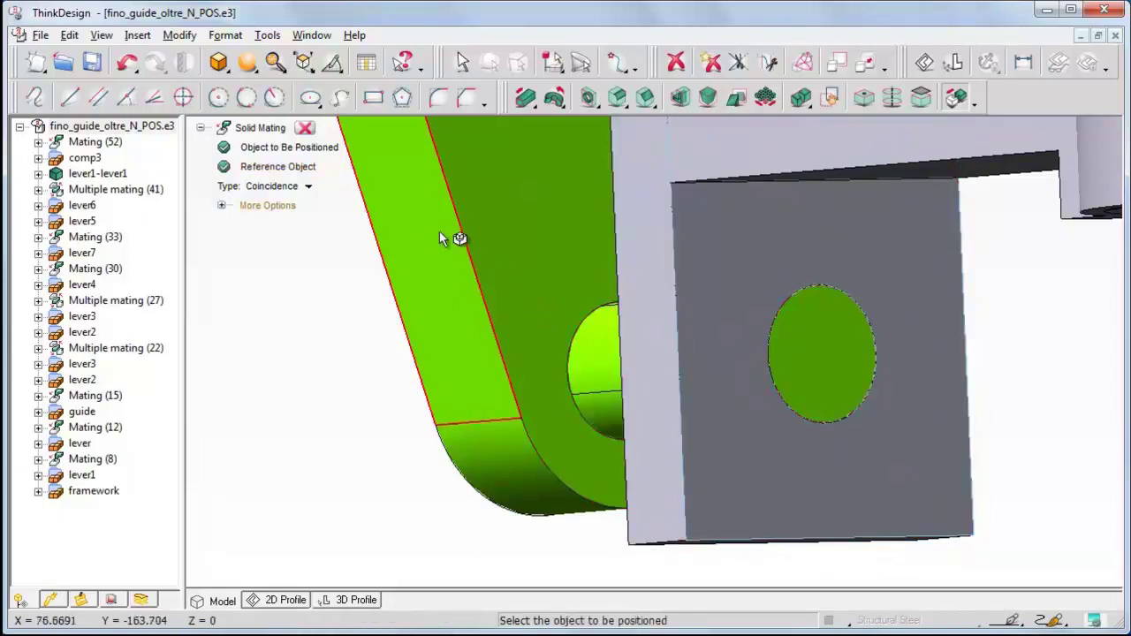
{"action": "left_click", "coordinate": [306, 130]}
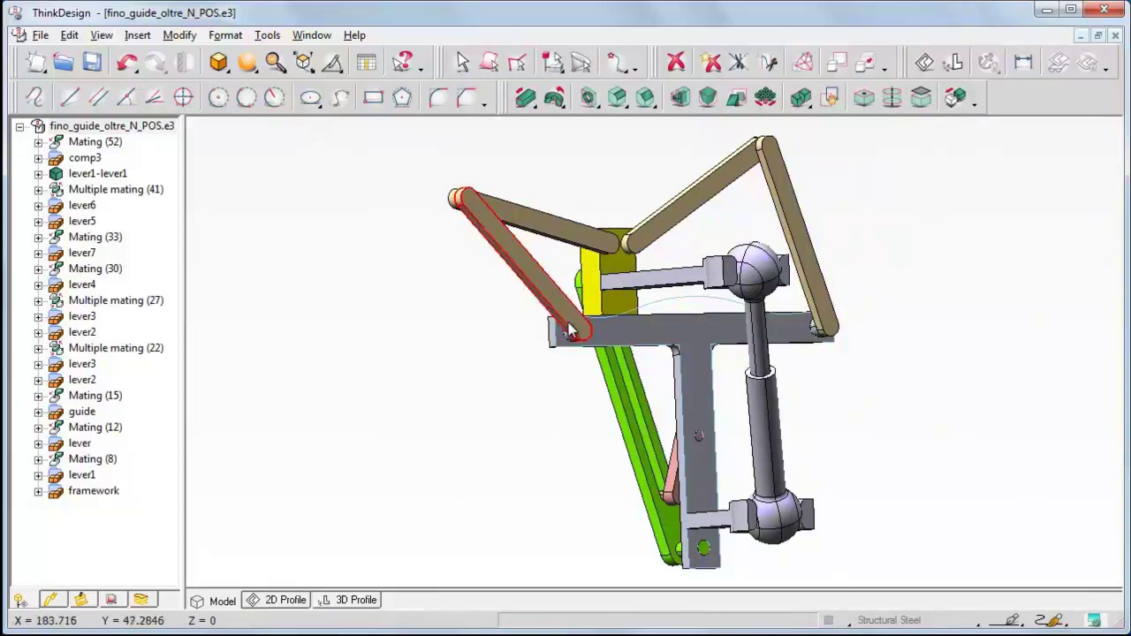
Step: Delete the anti-aligned Coincidence constraint from Mating (15)
{"action": "middle_click_drag", "start_coordinate": [571, 331], "coordinate": [699, 330]}
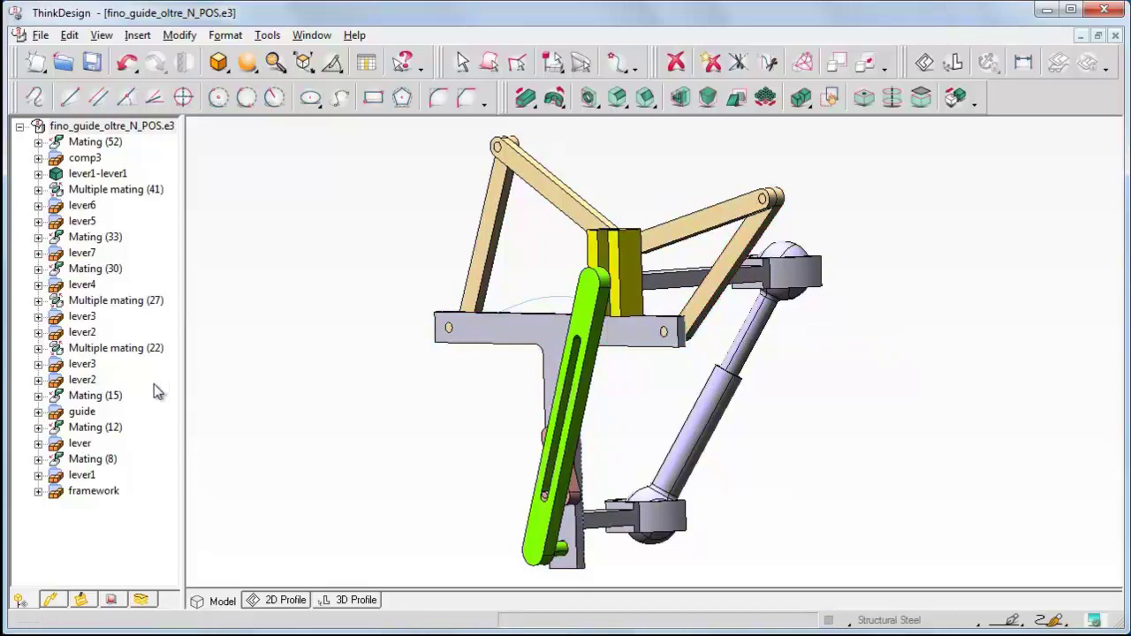
{"action": "left_click", "coordinate": [38, 396]}
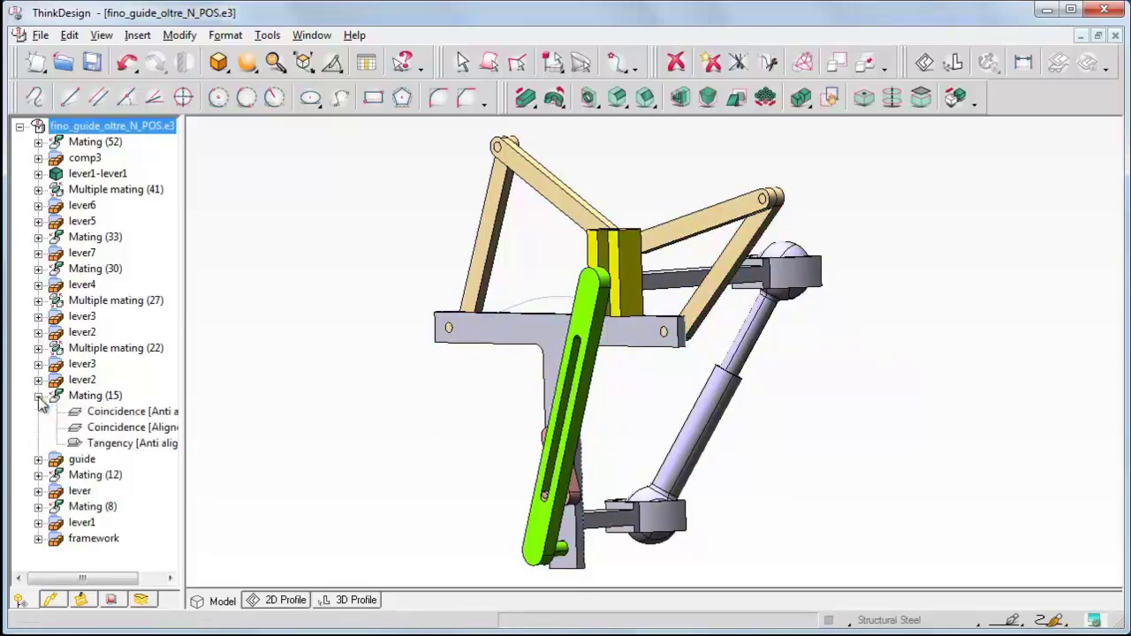
{"action": "right_click", "coordinate": [93, 420]}
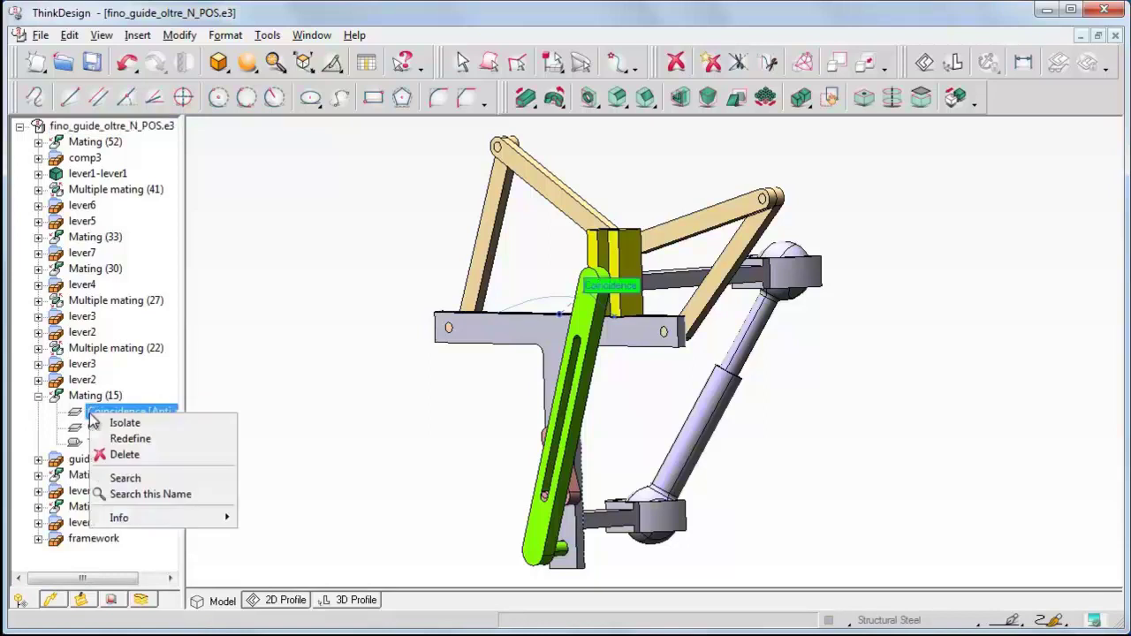
{"action": "left_click", "coordinate": [124, 455]}
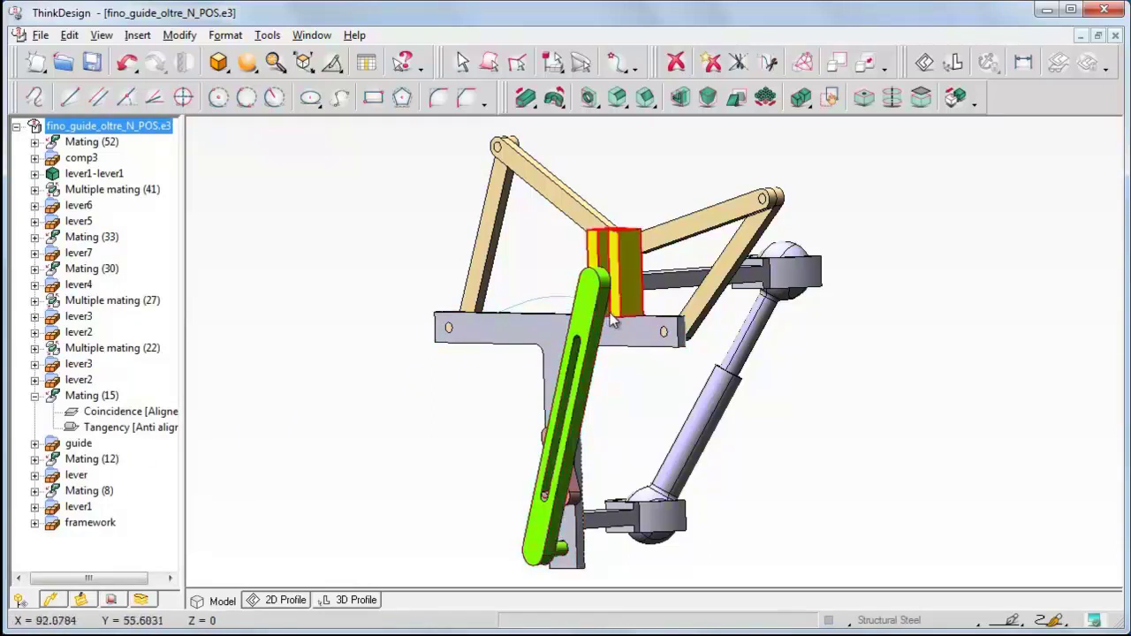
Step: Add an anti-aligned Parallelism solid mating between the guide's bottom face and the framework's top face
{"action": "middle_click_drag", "start_coordinate": [613, 319], "coordinate": [615, 311]}
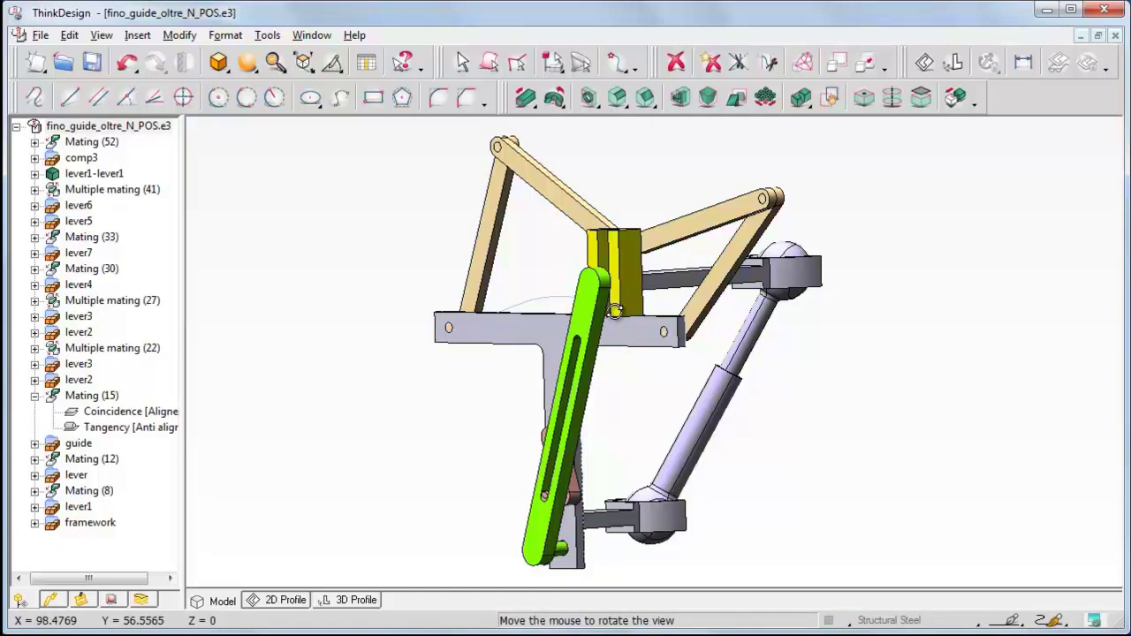
{"action": "middle_click_drag", "start_coordinate": [613, 311], "coordinate": [610, 311]}
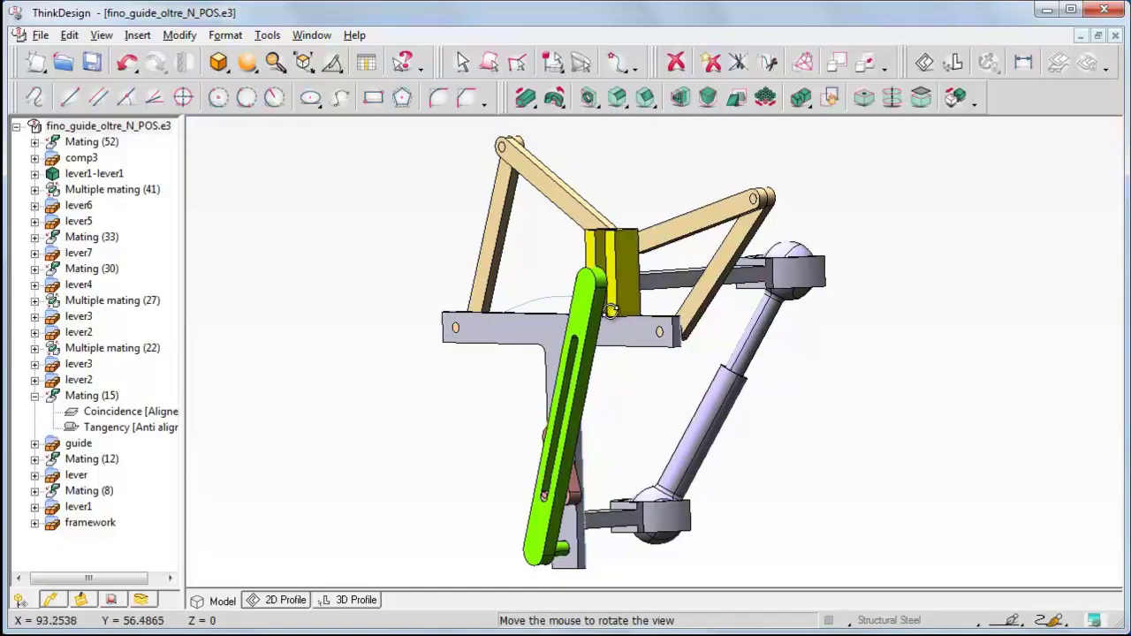
{"action": "middle_click_drag", "start_coordinate": [610, 311], "coordinate": [556, 315]}
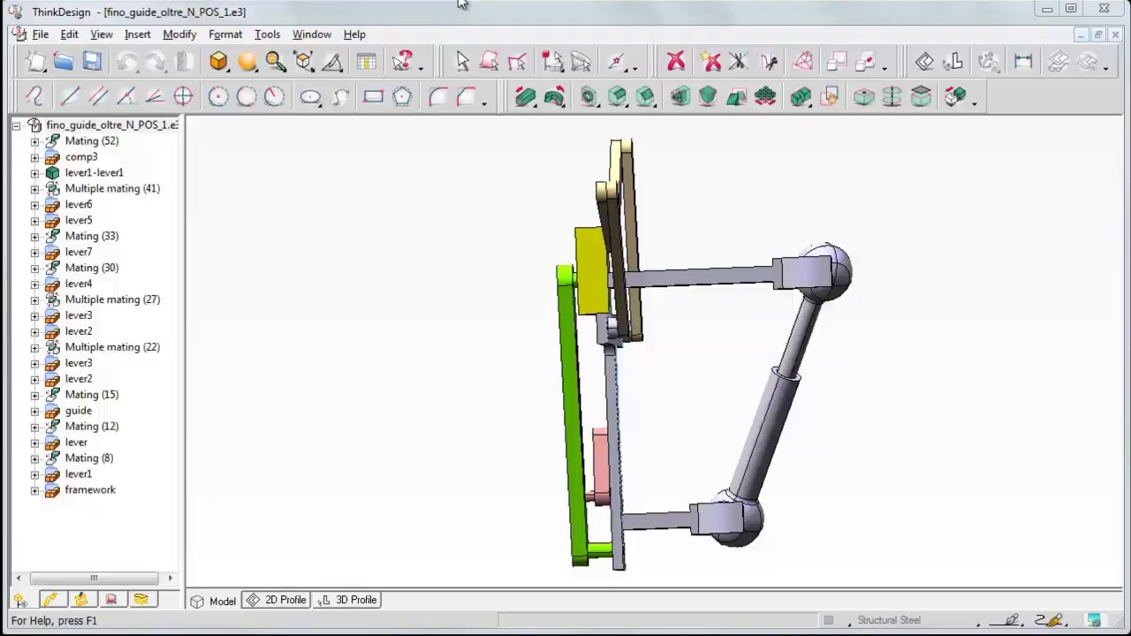
{"action": "key", "text": "ctrl+w"}
{"action": "left_click", "coordinate": [576, 304]}
{"action": "left_click", "coordinate": [621, 333]}
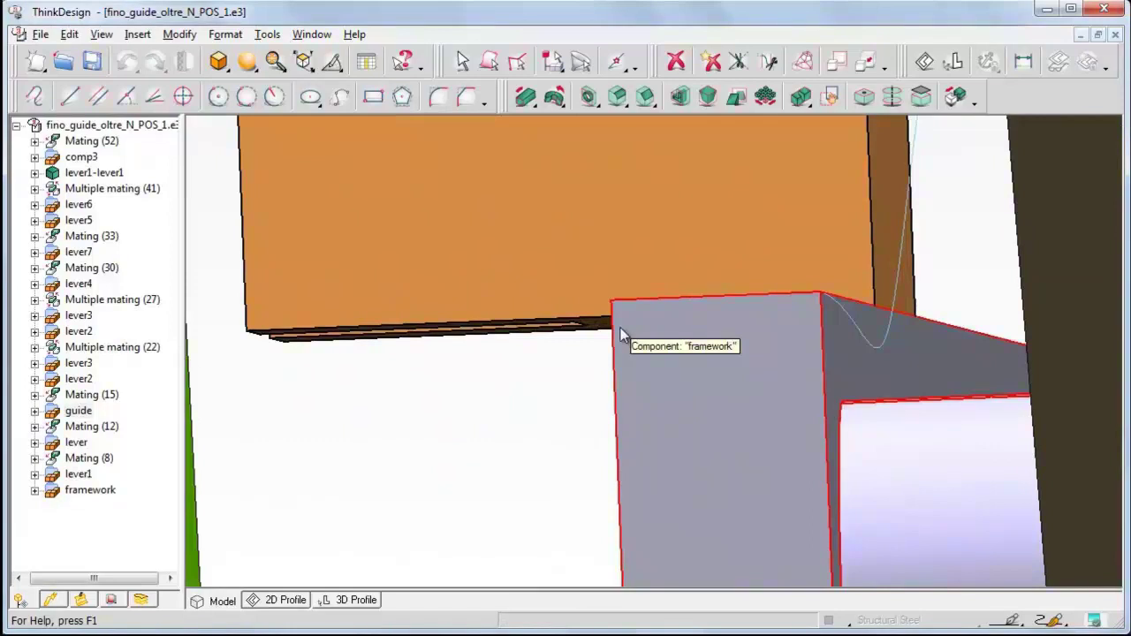
{"action": "left_click", "coordinate": [955, 96]}
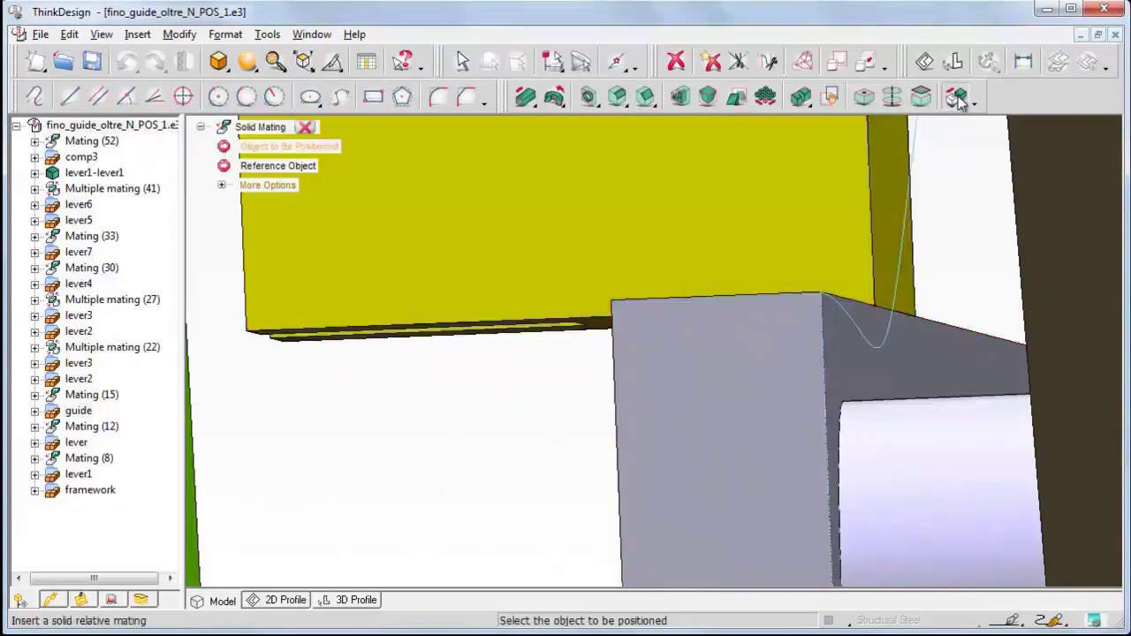
{"action": "left_click", "coordinate": [619, 326]}
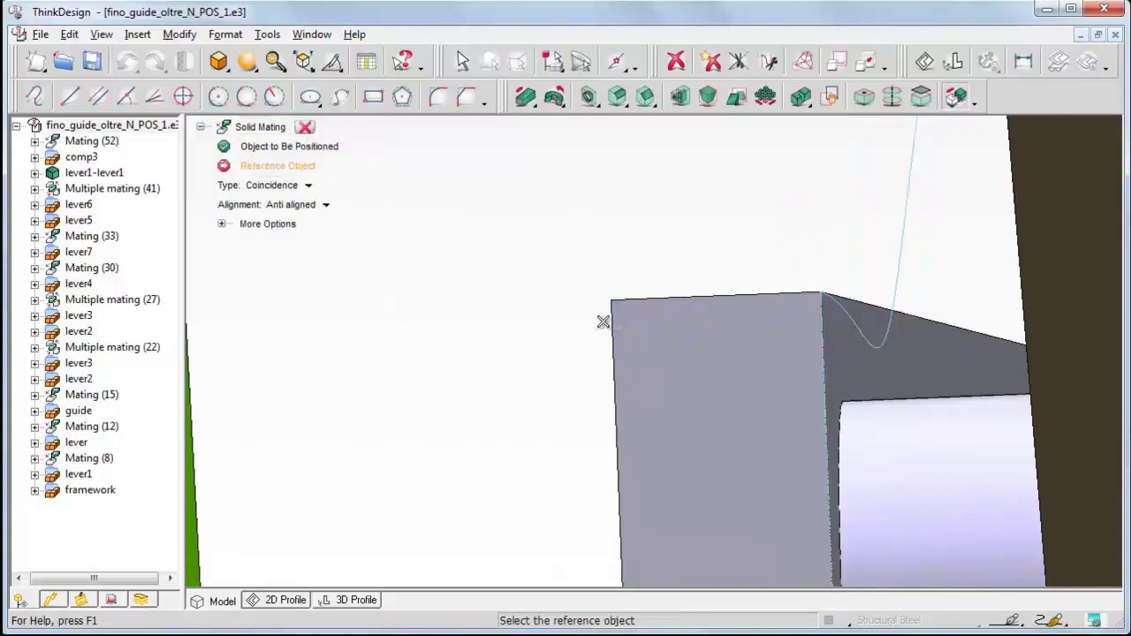
{"action": "left_click", "coordinate": [310, 188]}
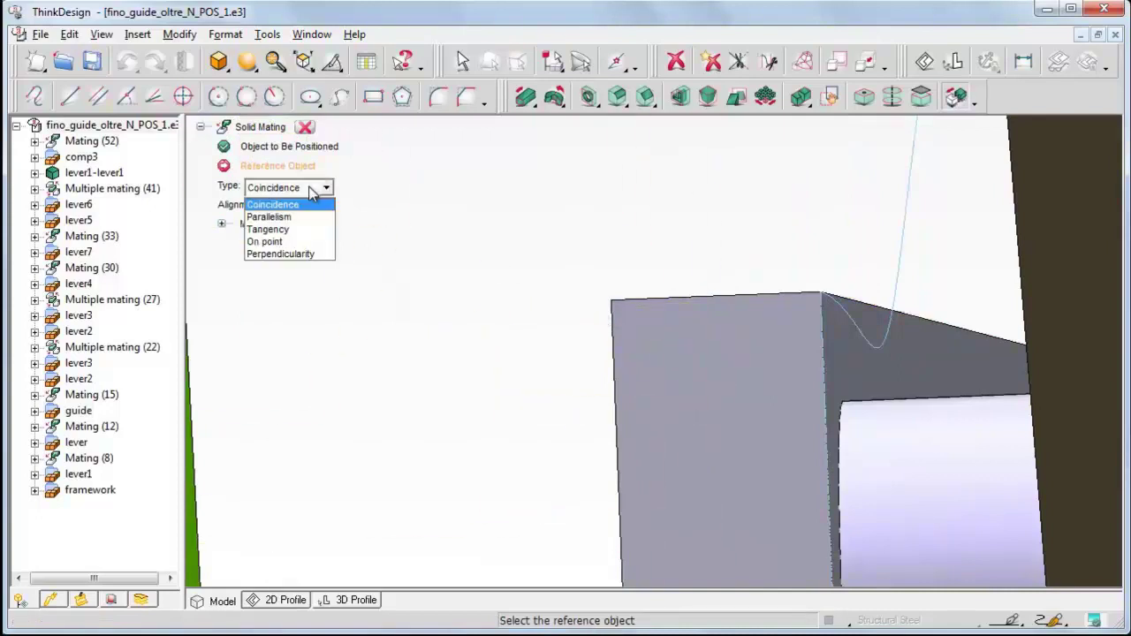
{"action": "left_click", "coordinate": [269, 216]}
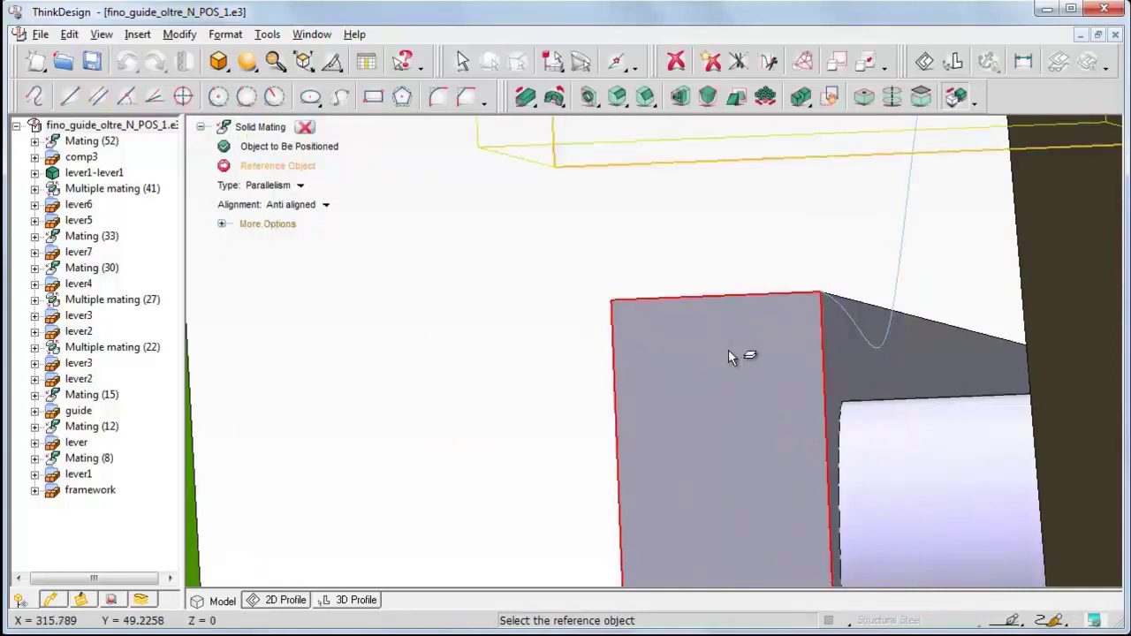
{"action": "middle_click_drag", "start_coordinate": [732, 356], "coordinate": [732, 356]}
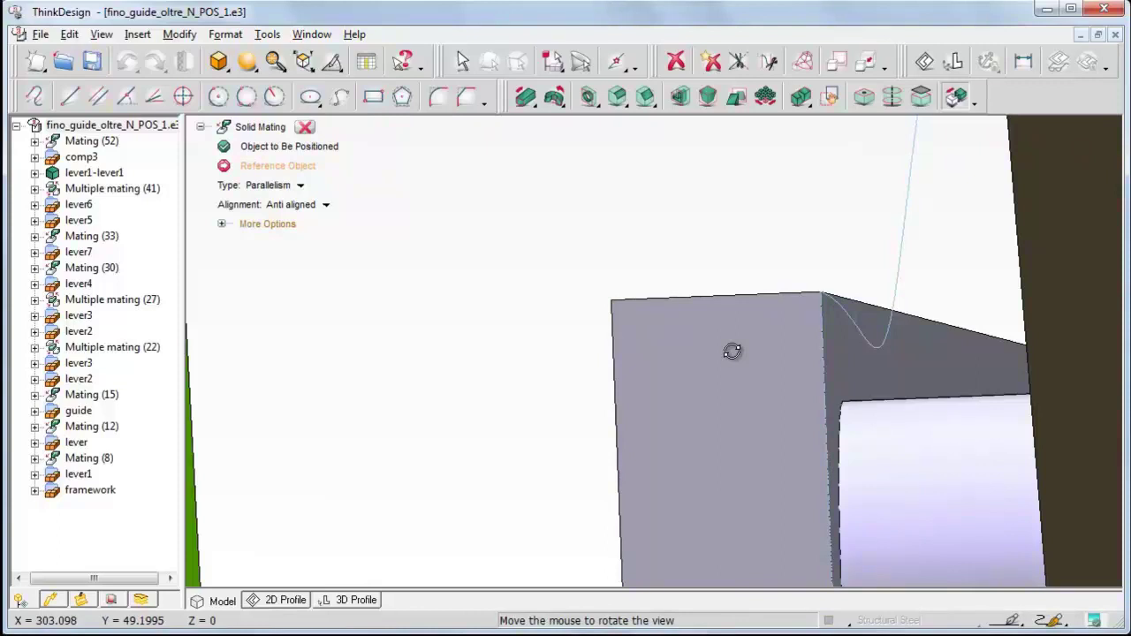
{"action": "middle_click_drag", "start_coordinate": [732, 351], "coordinate": [730, 365]}
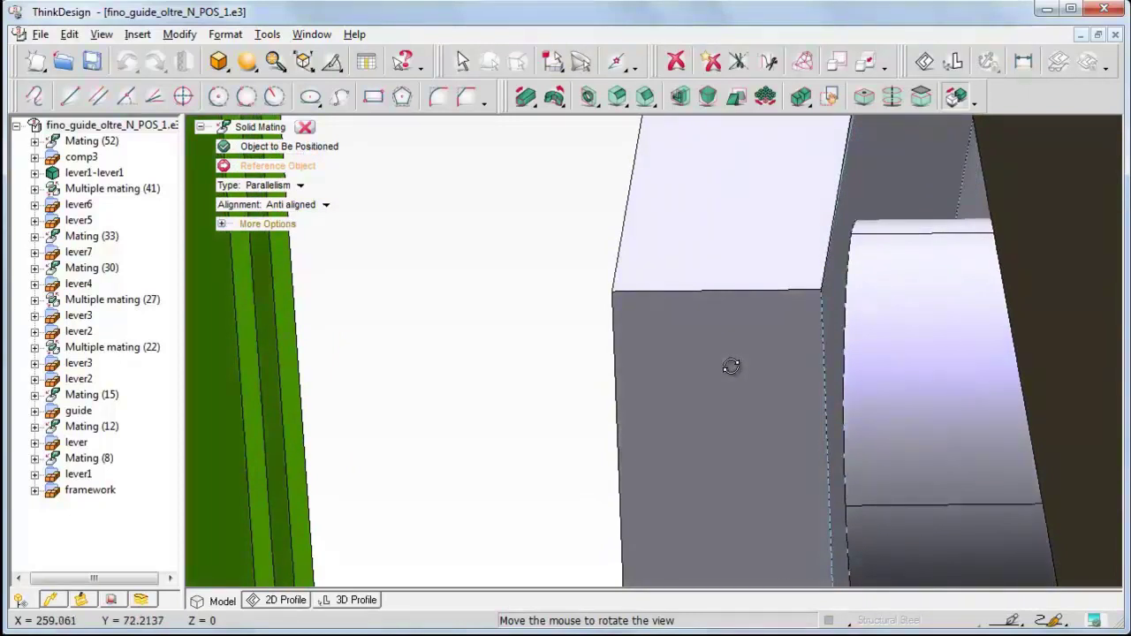
{"action": "middle_click_drag", "start_coordinate": [731, 366], "coordinate": [730, 366]}
{"action": "left_click", "coordinate": [730, 365]}
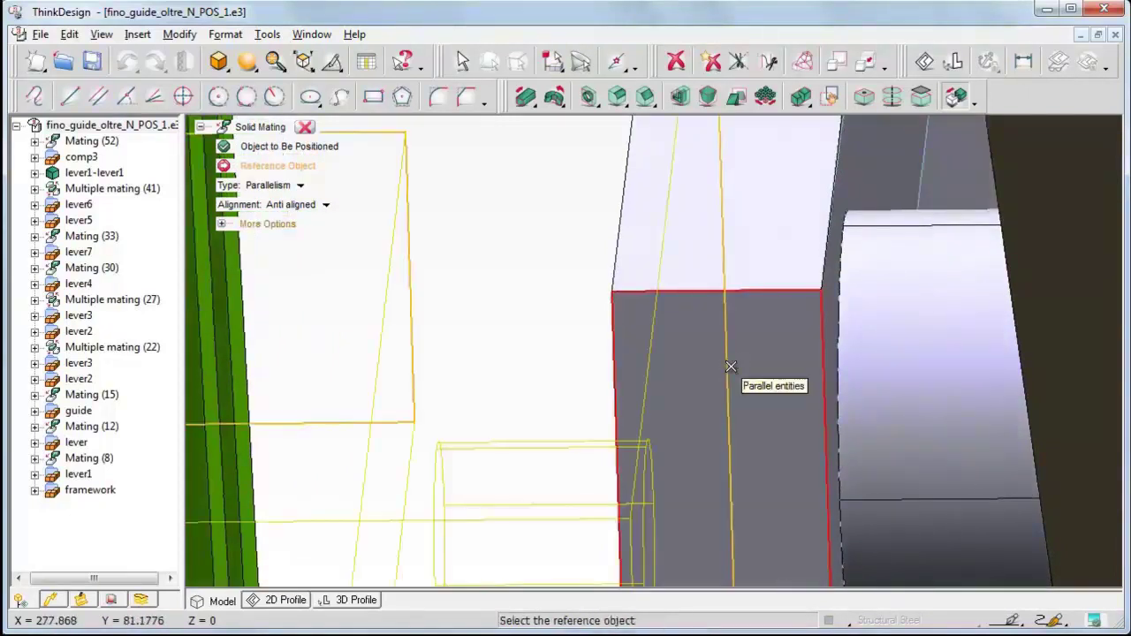
{"action": "left_click", "coordinate": [623, 287]}
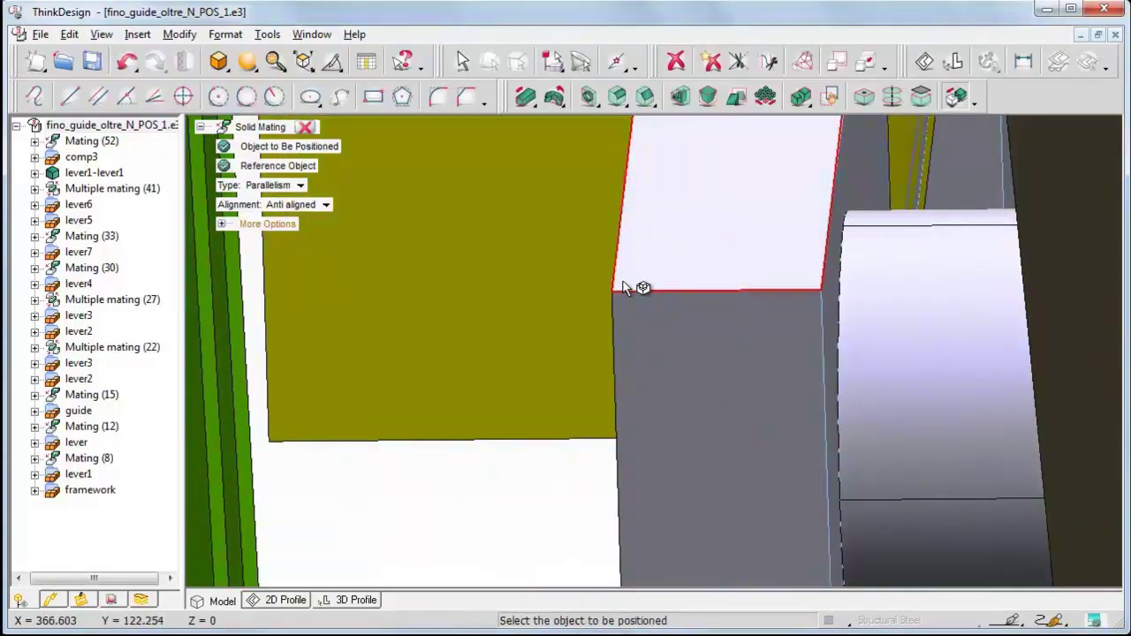
{"action": "left_click", "coordinate": [305, 127]}
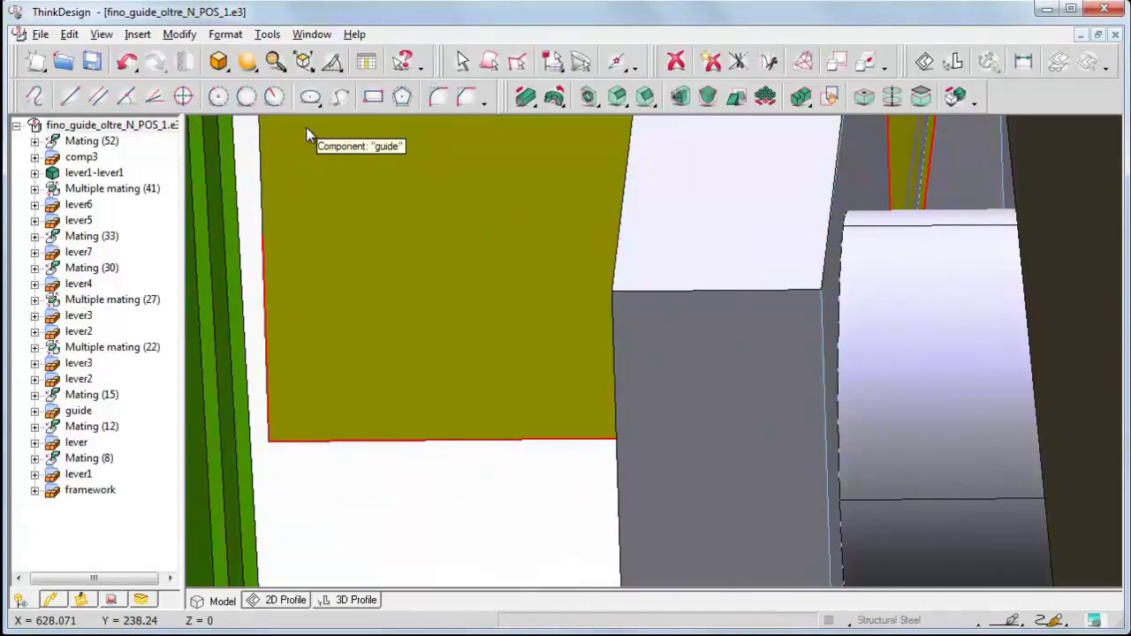
{"action": "key", "text": "ctrl+f"}
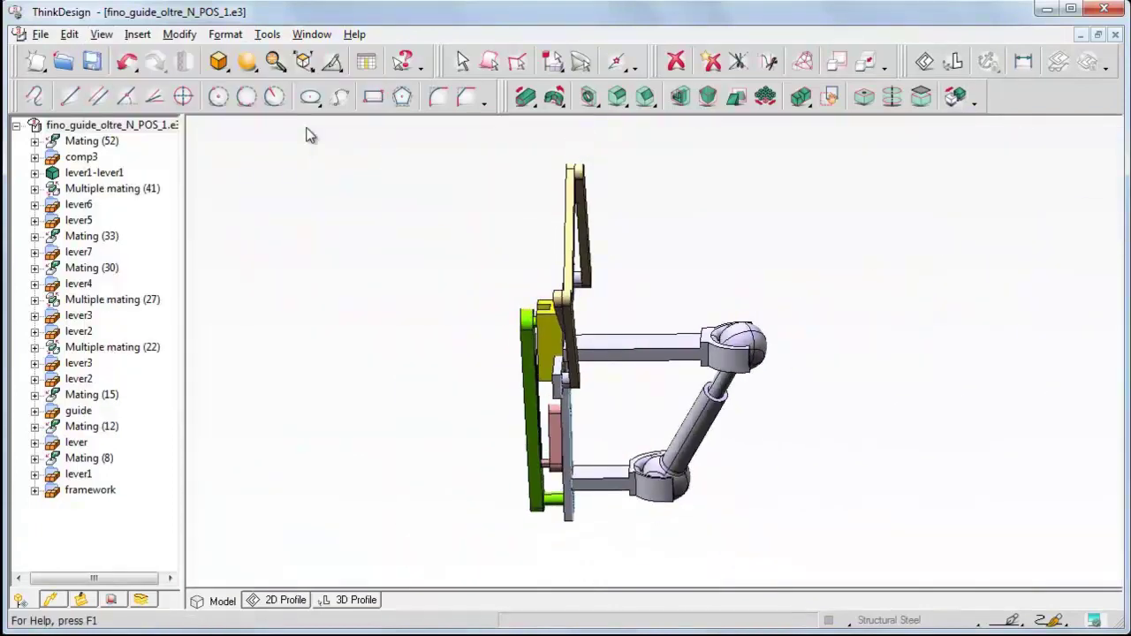
{"action": "middle_click_drag", "start_coordinate": [545, 312], "coordinate": [546, 313]}
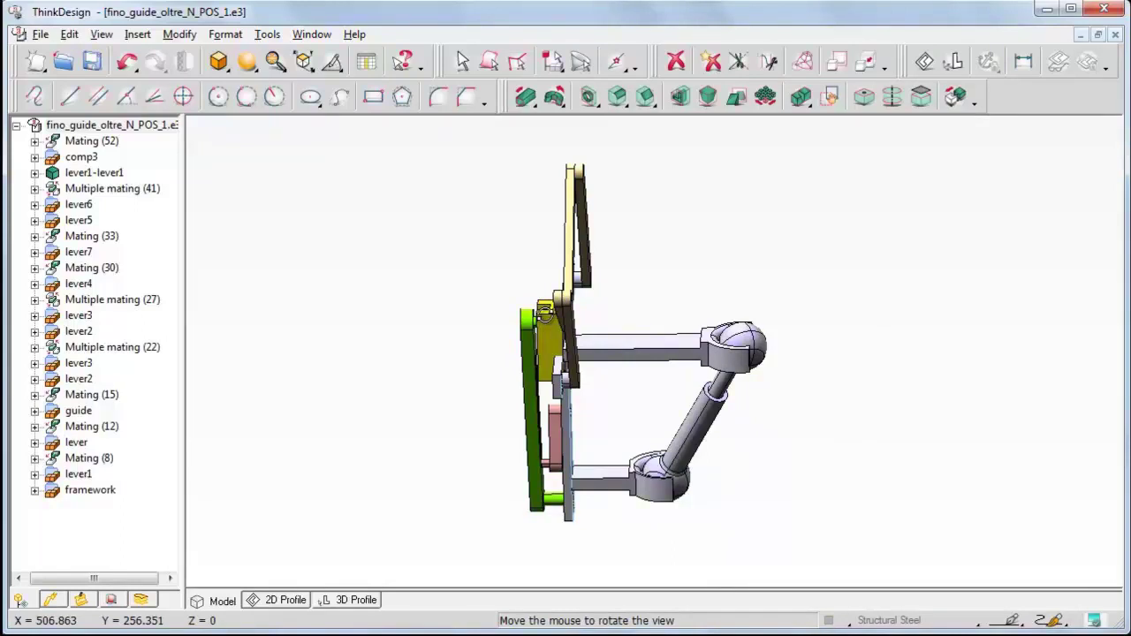
Step: Add an On curve solid mating that places a snapped point on the guide's lower edge on the framework profile curve
{"action": "middle_click_drag", "start_coordinate": [545, 312], "coordinate": [537, 315]}
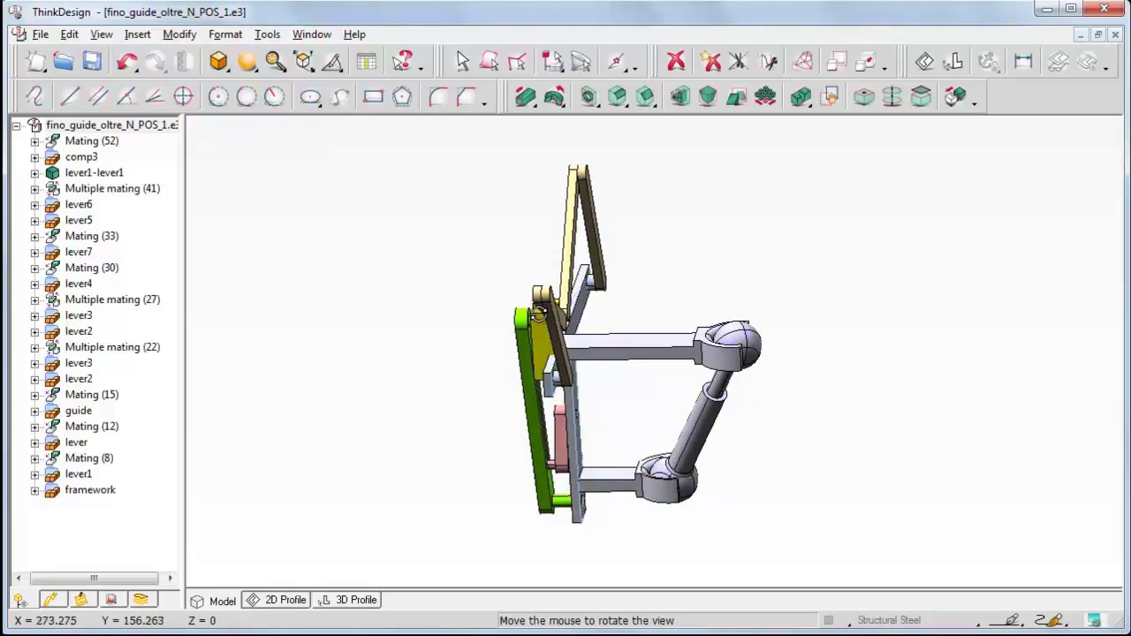
{"action": "middle_click_drag", "start_coordinate": [539, 313], "coordinate": [518, 315]}
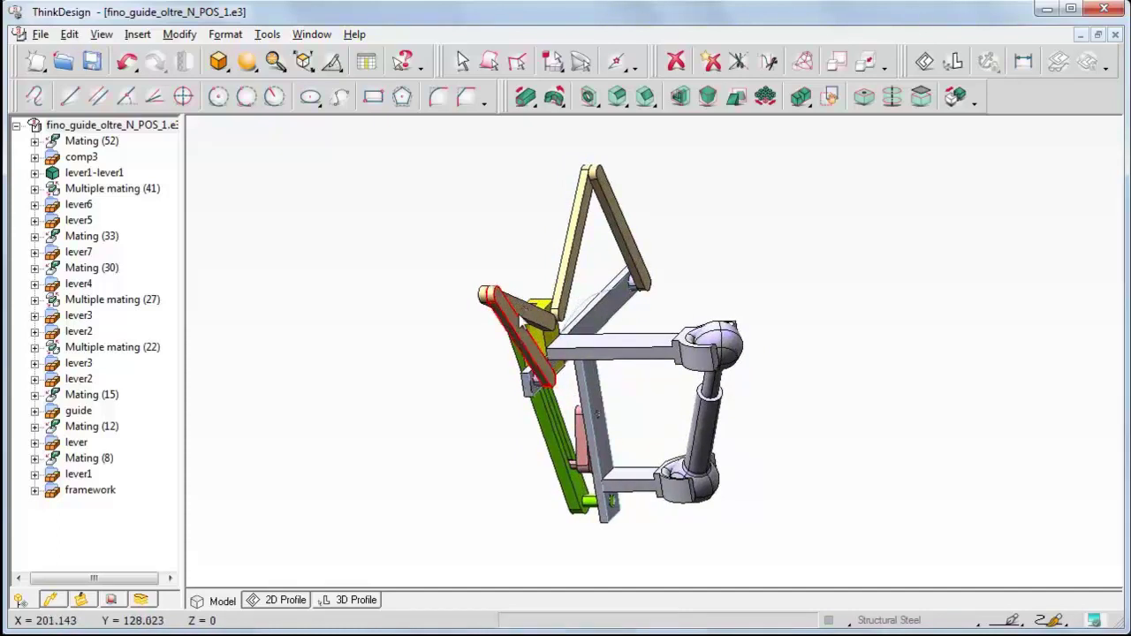
{"action": "left_click", "coordinate": [493, 396]}
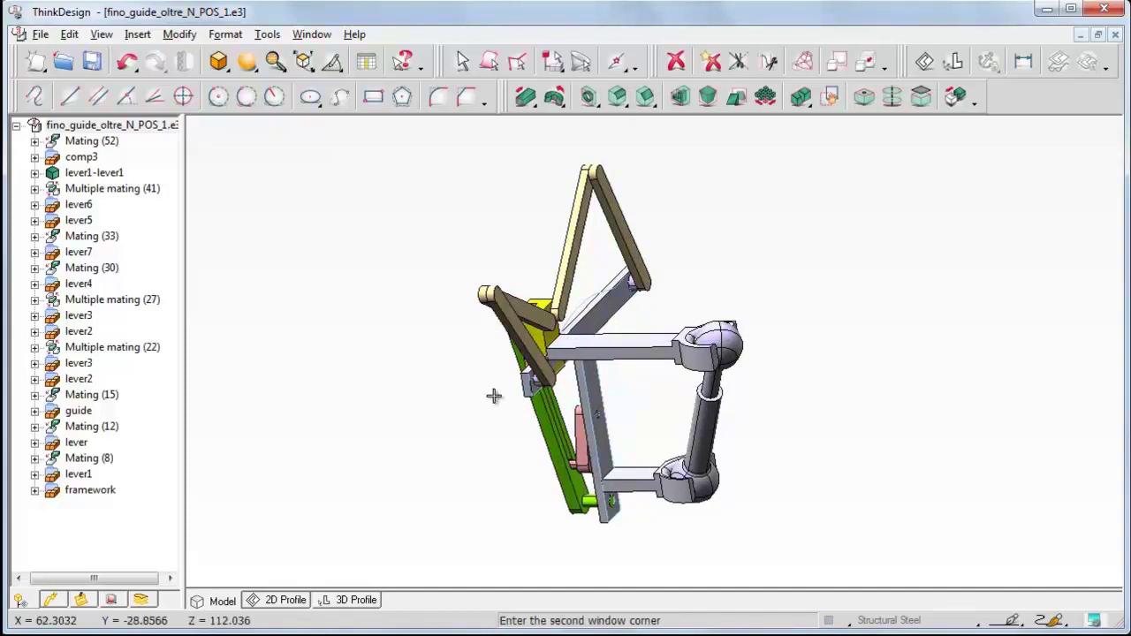
{"action": "left_click", "coordinate": [530, 316]}
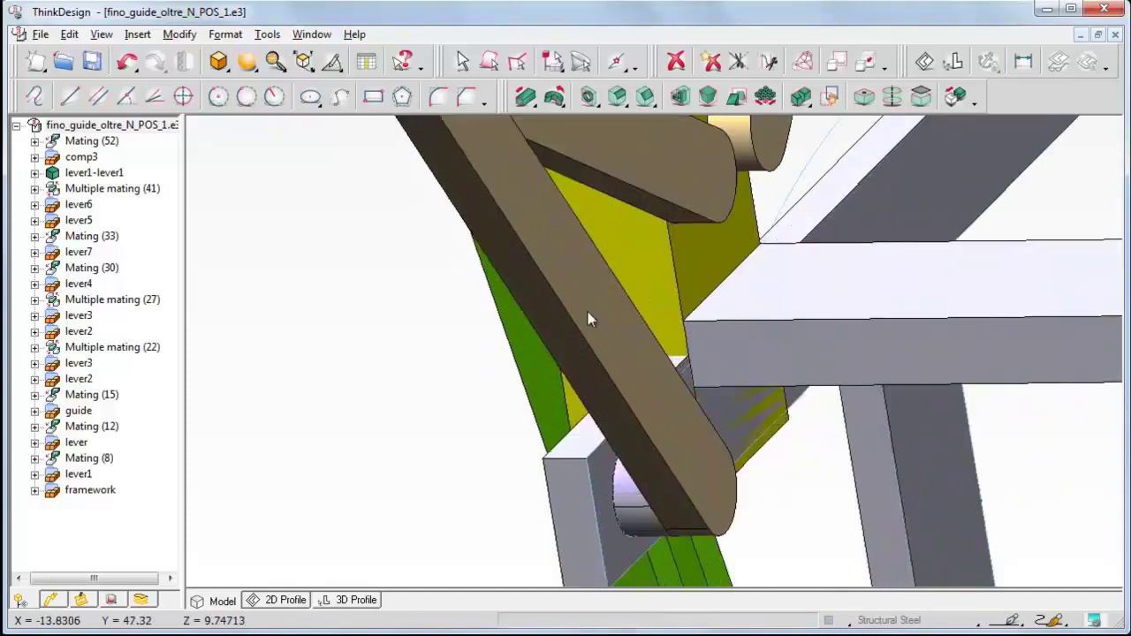
{"action": "left_click", "coordinate": [955, 95]}
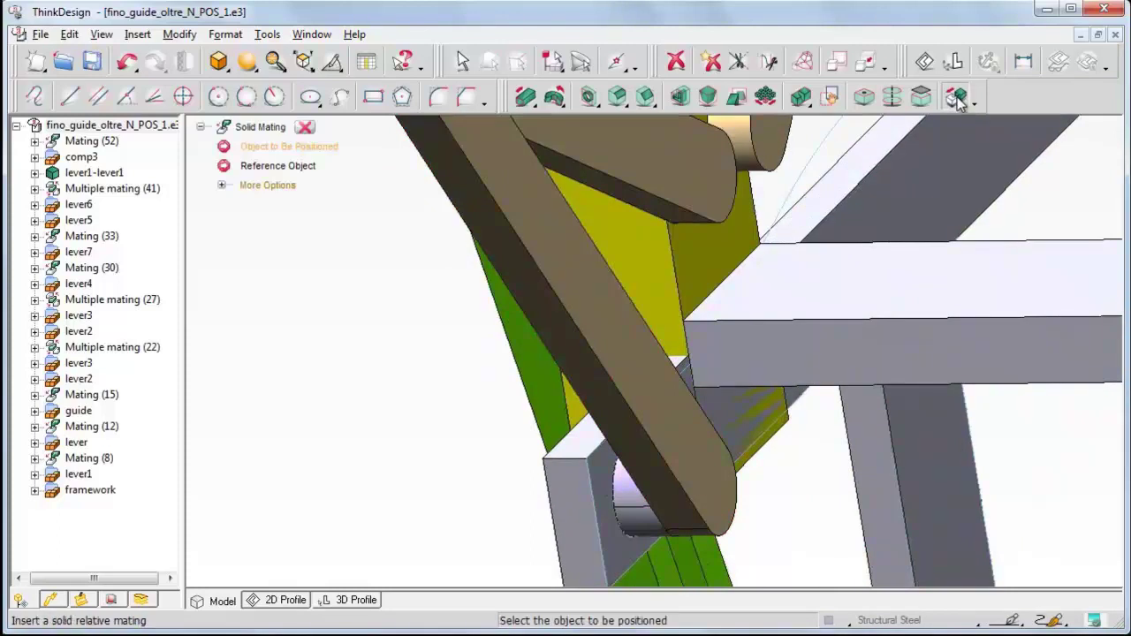
{"action": "left_click", "coordinate": [268, 35]}
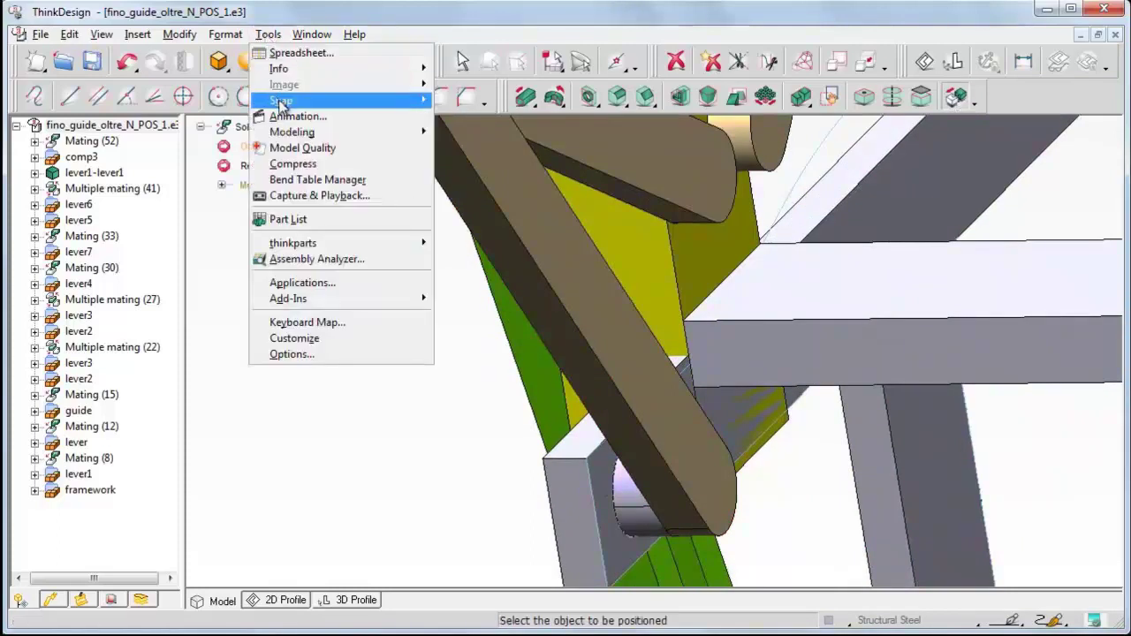
{"action": "mouse_move", "coordinate": [281, 102]}
{"action": "left_click", "coordinate": [471, 212]}
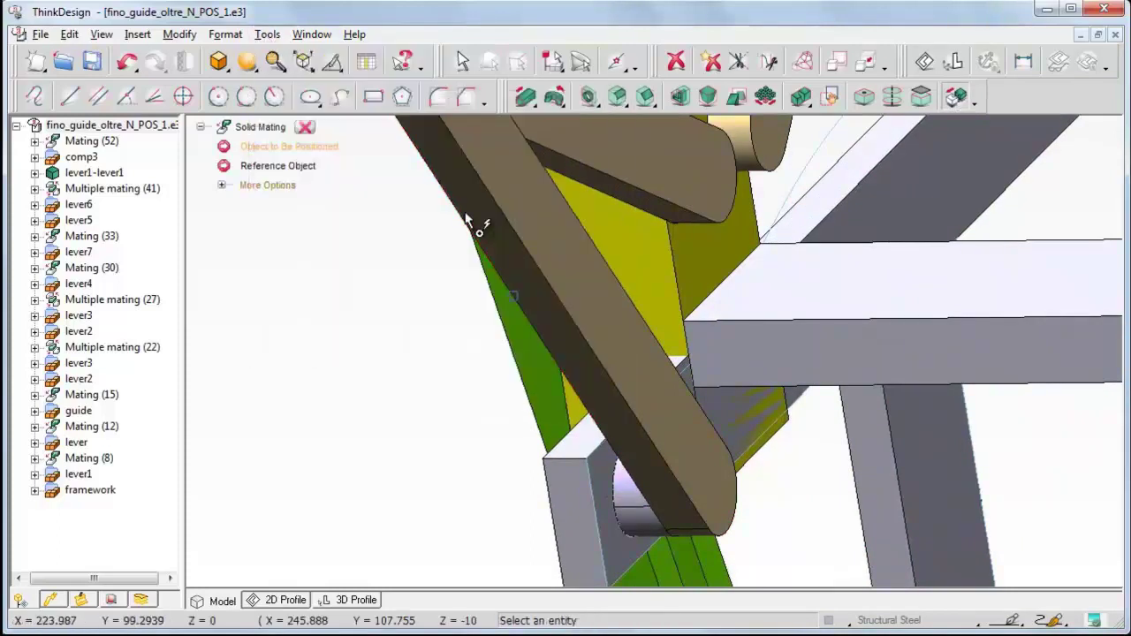
{"action": "left_click", "coordinate": [745, 457]}
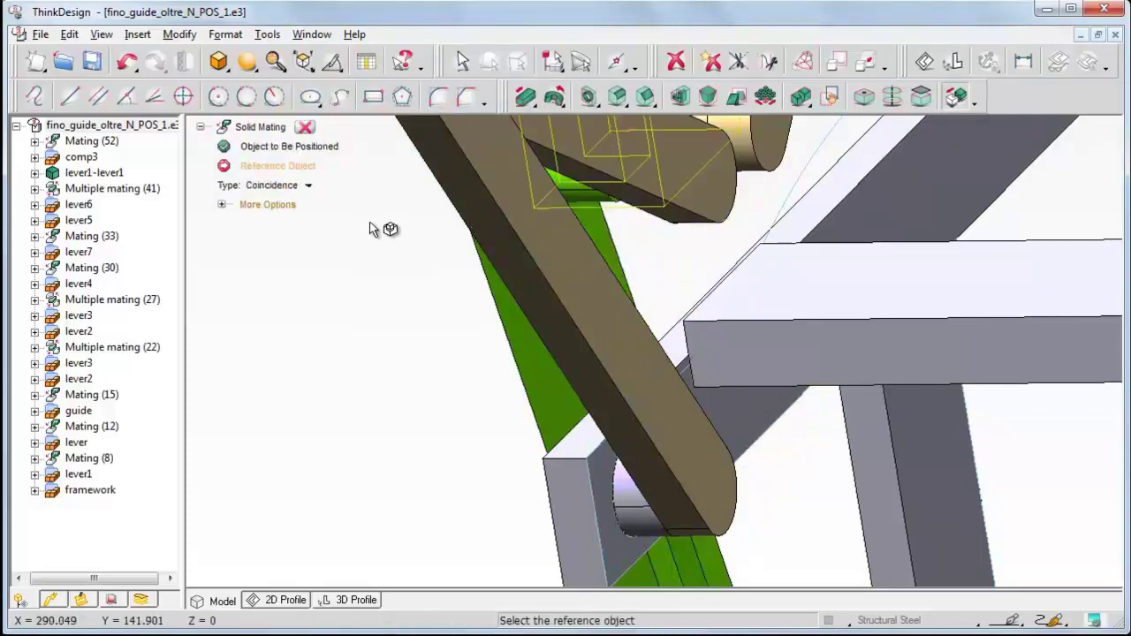
{"action": "left_click", "coordinate": [308, 186]}
{"action": "left_click", "coordinate": [276, 229]}
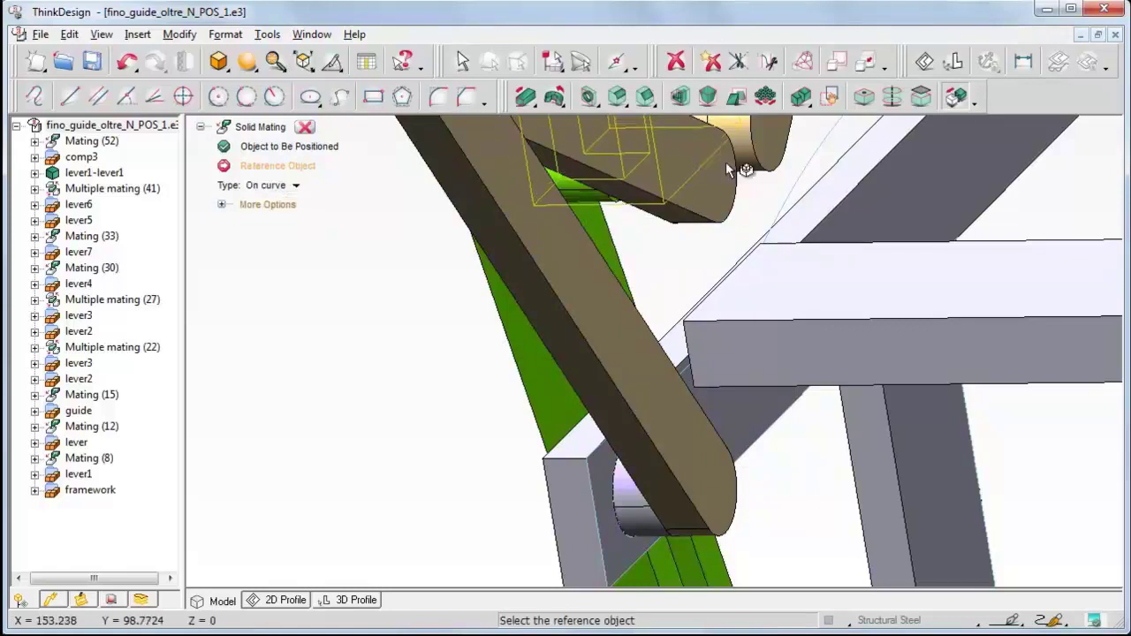
{"action": "left_click", "coordinate": [818, 151]}
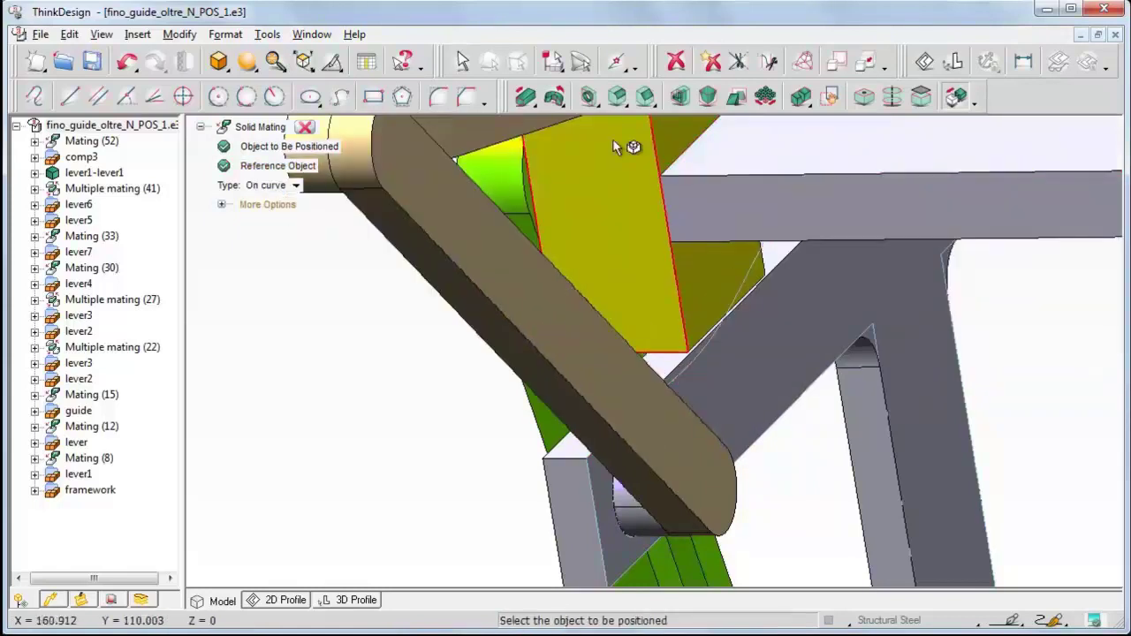
{"action": "left_click", "coordinate": [305, 128]}
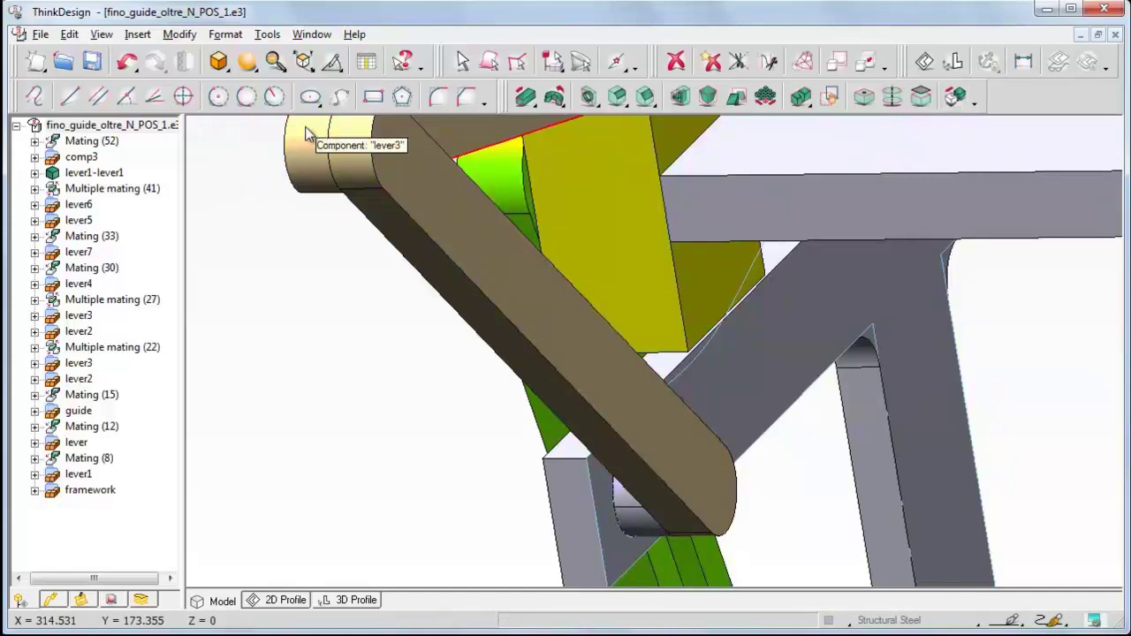
Step: Set the ANGLE variable to 0 in the spreadsheet and rebuild the mechanism
{"action": "middle_click_drag", "start_coordinate": [388, 182], "coordinate": [388, 182]}
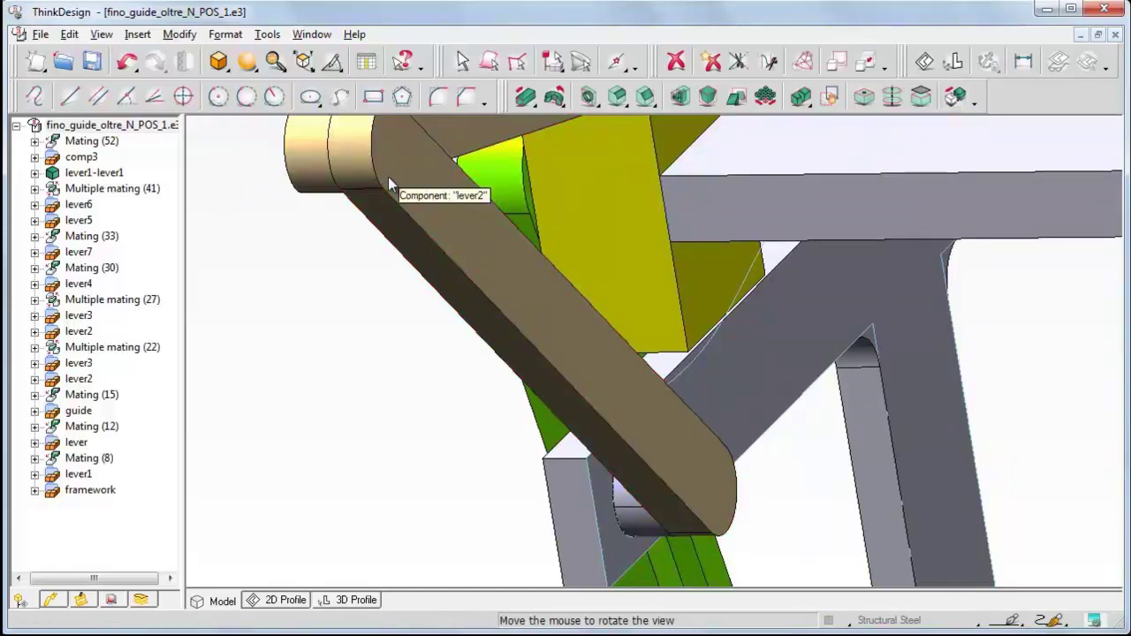
{"action": "middle_click_drag", "start_coordinate": [389, 179], "coordinate": [384, 173]}
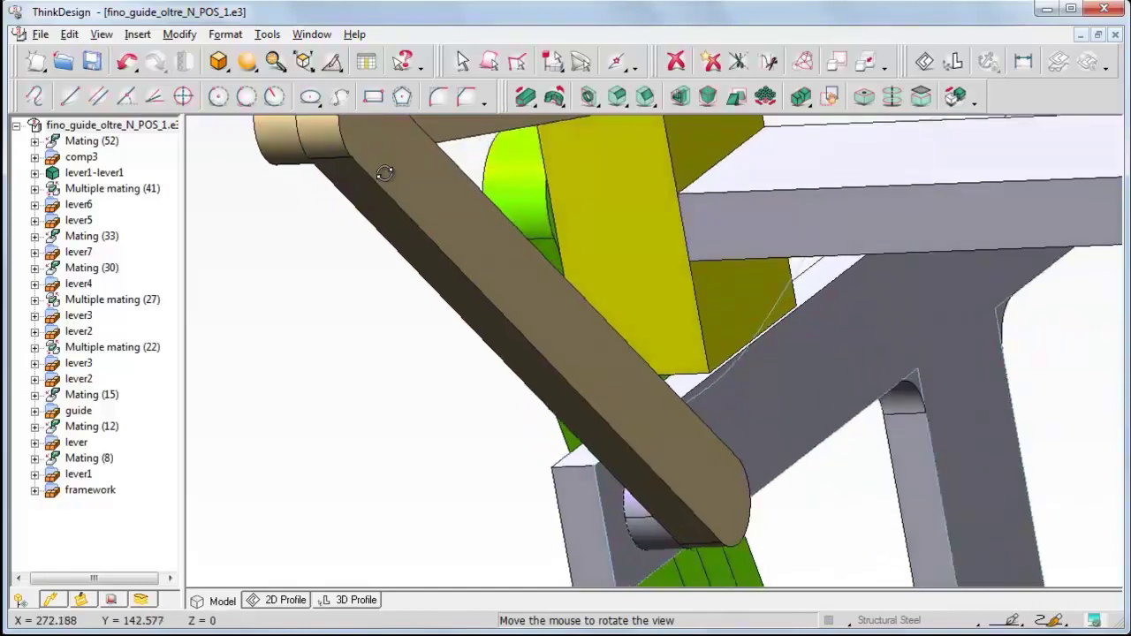
{"action": "middle_click_drag", "start_coordinate": [385, 174], "coordinate": [437, 173]}
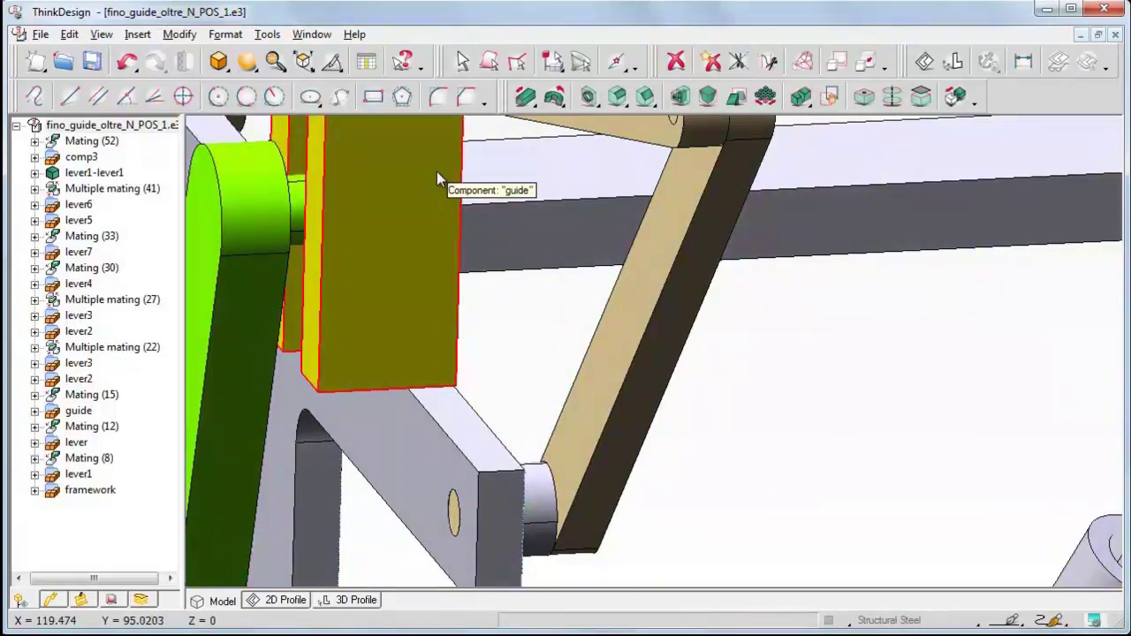
{"action": "left_click", "coordinate": [267, 34]}
{"action": "key", "text": "Escape"}
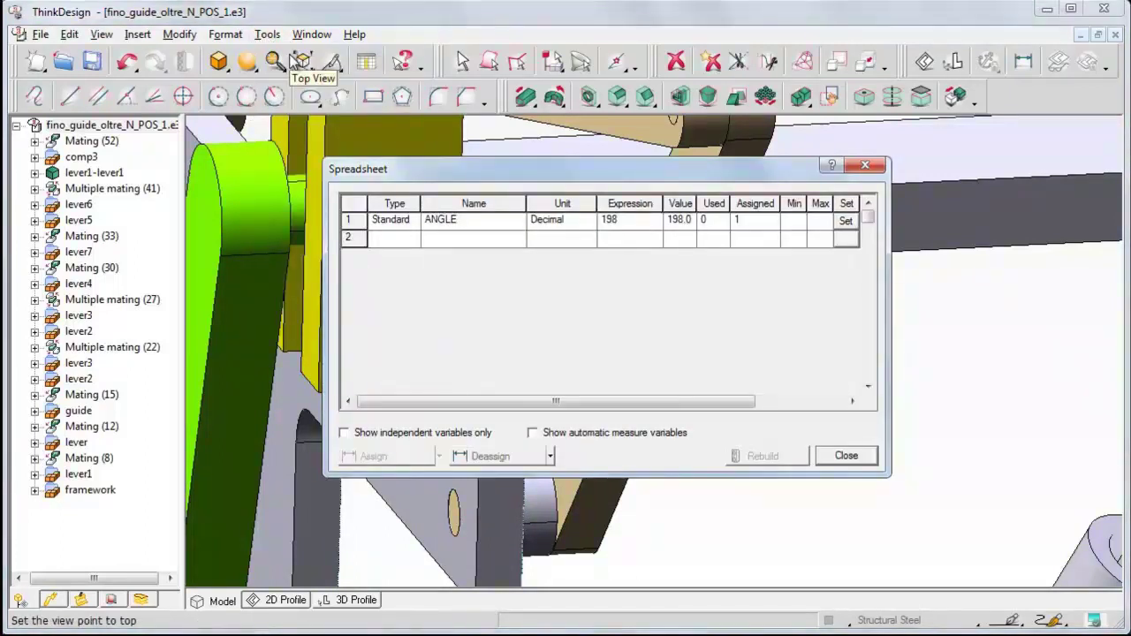
{"action": "left_click", "coordinate": [628, 221]}
{"action": "type", "text": "0"}
{"action": "key", "text": "Tab"}
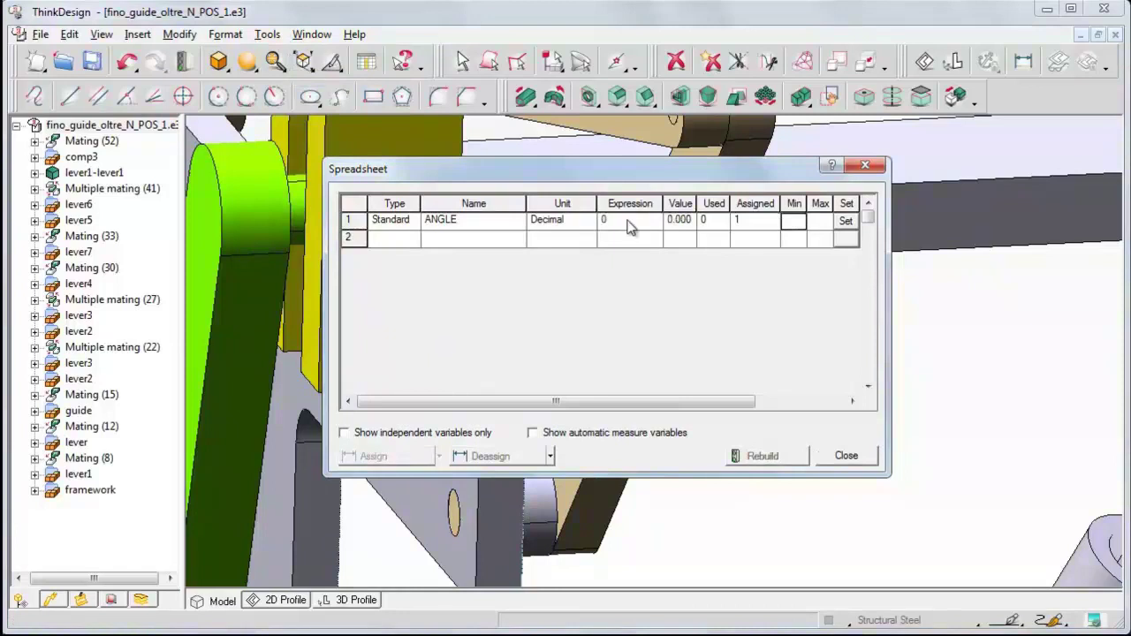
{"action": "left_click", "coordinate": [760, 454]}
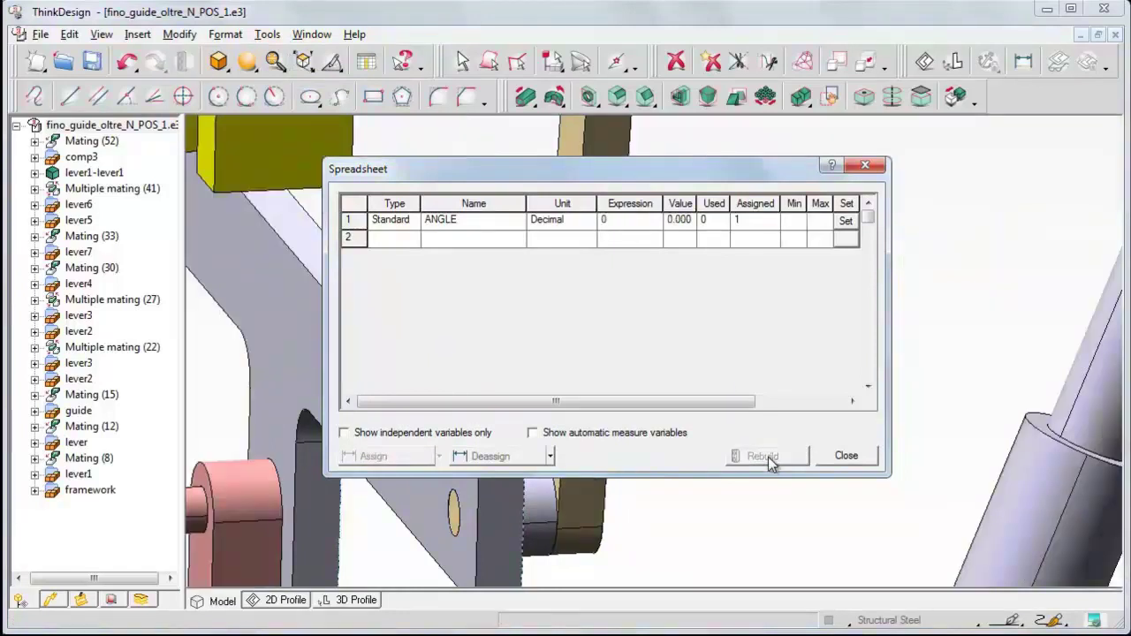
{"action": "left_click", "coordinate": [845, 455]}
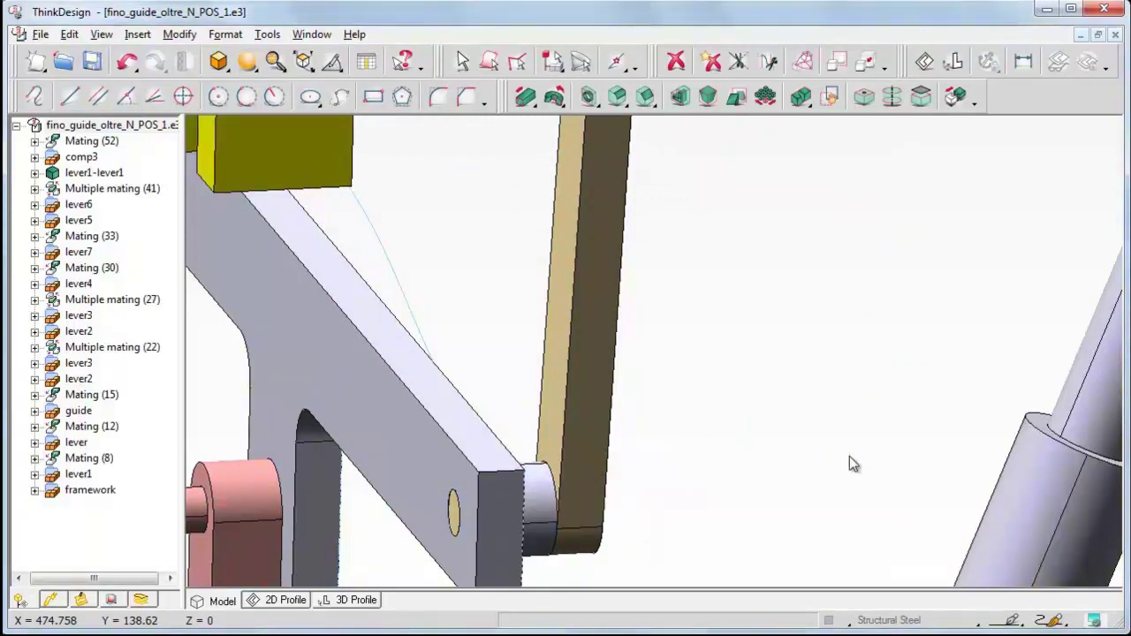
{"action": "key", "text": "f"}
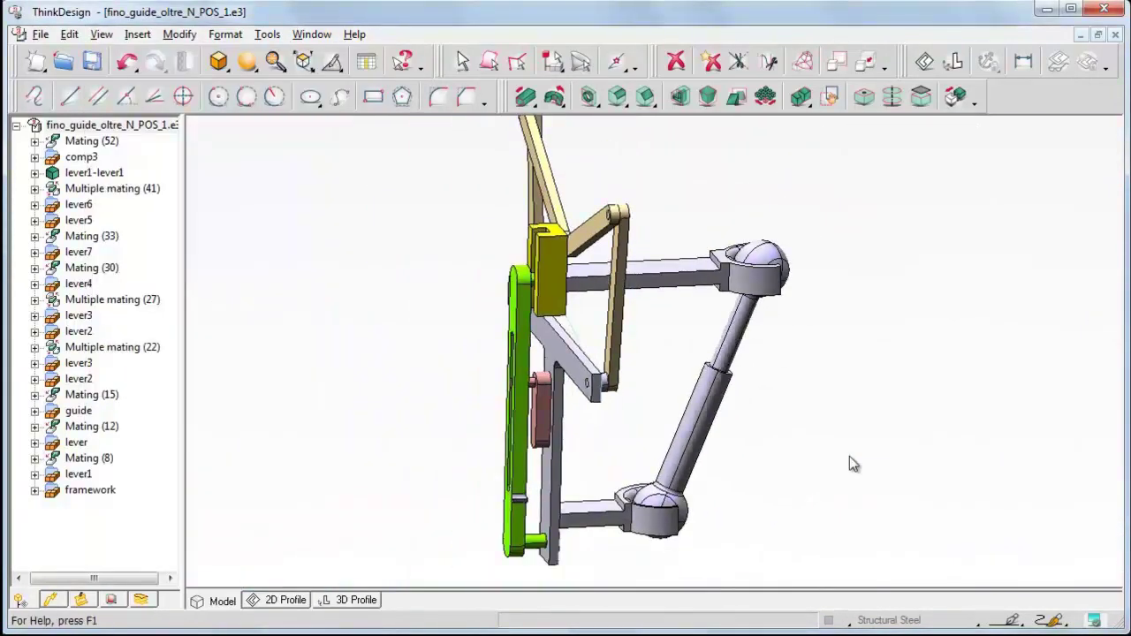